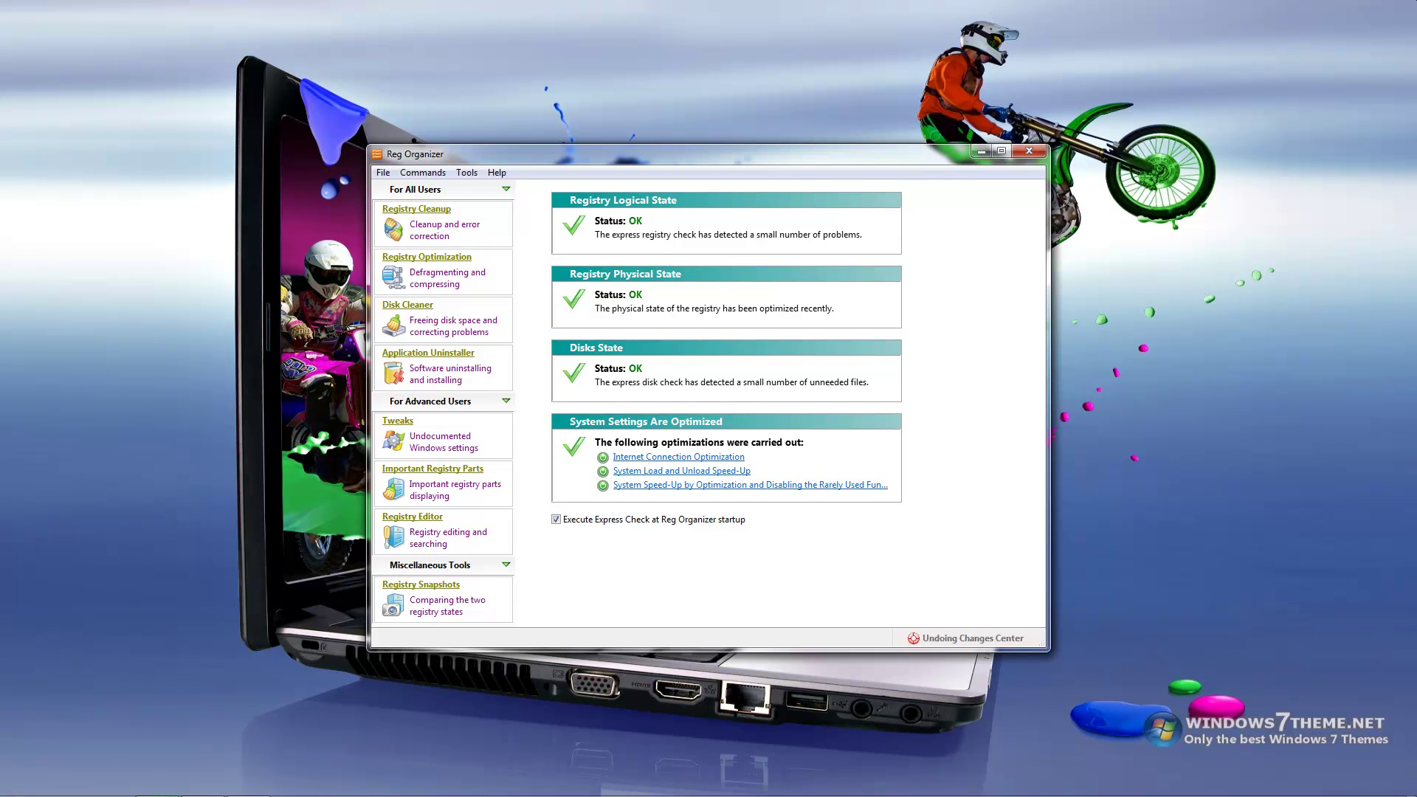
Open the program's Settings dialog.
key("alt+f")
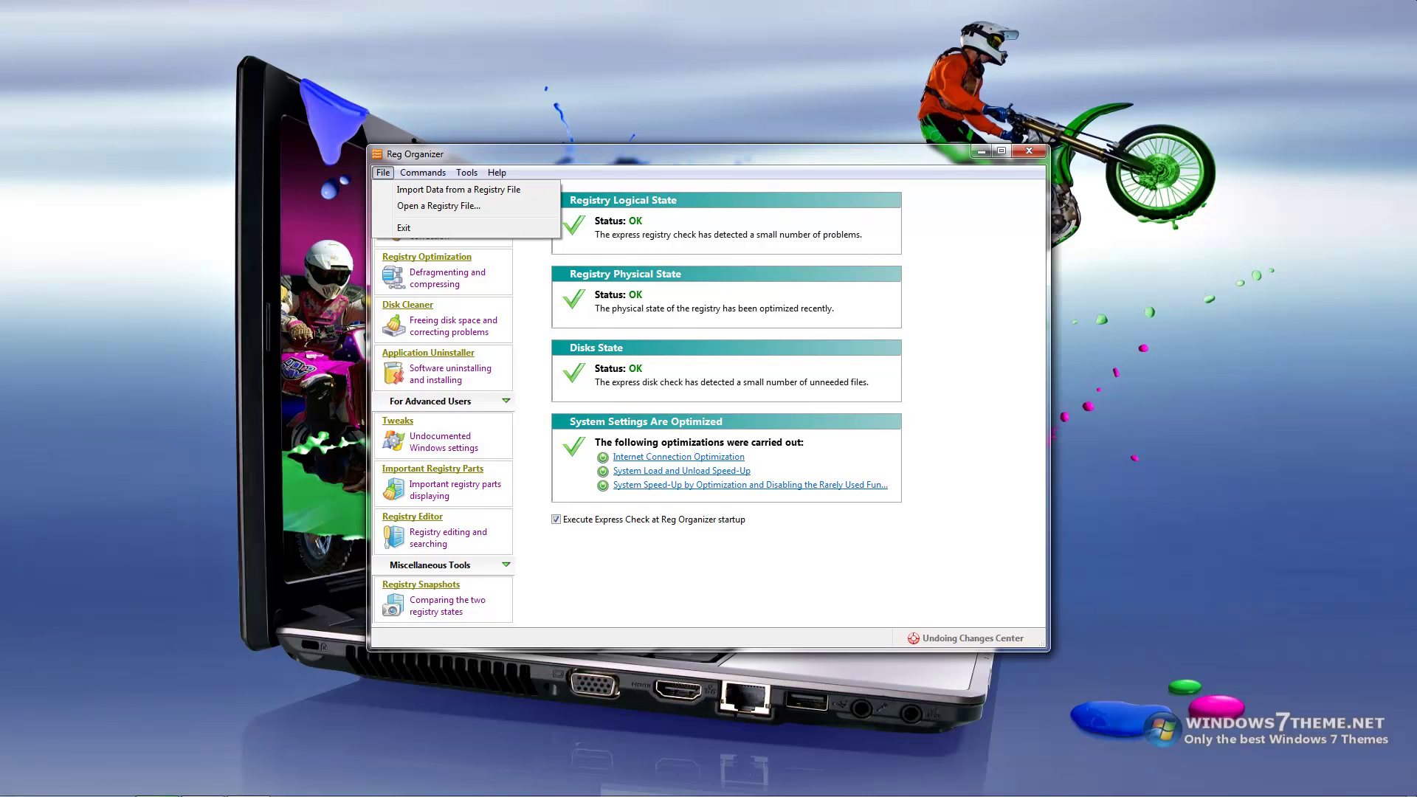
key("Down")
key("Down")
key("Down")
key("Right")
key("Down")
key("Down")
key("Down")
key("Down")
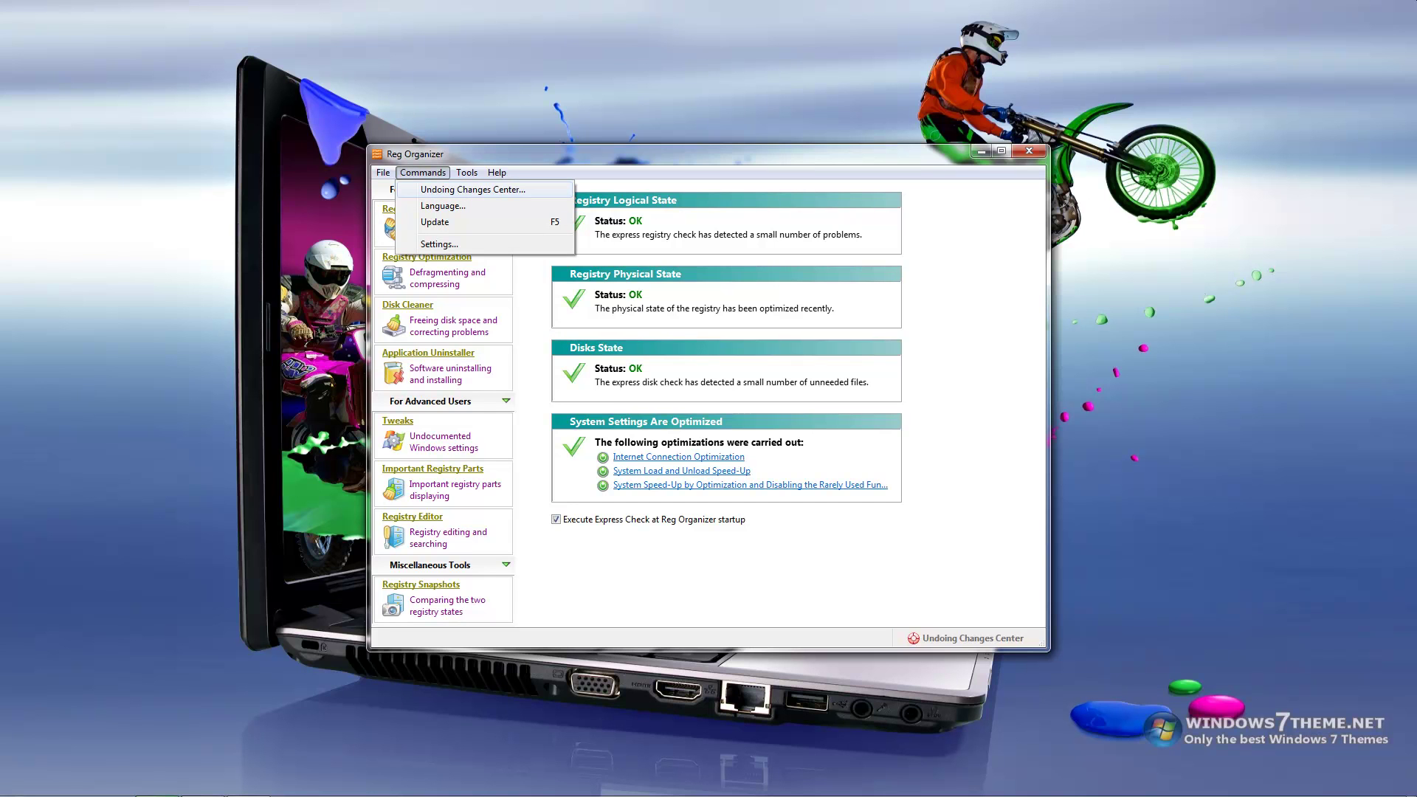
key("Return")
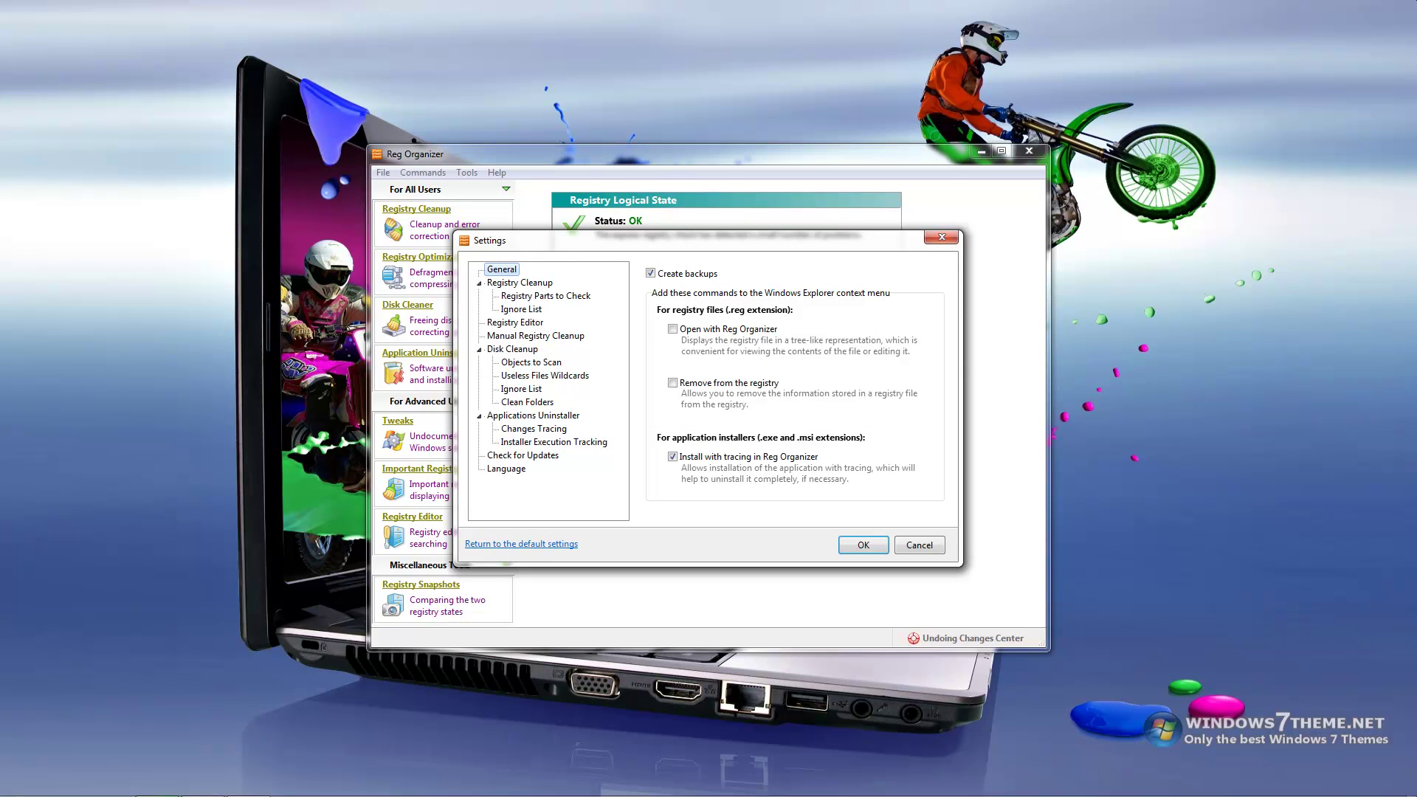
Examine the settings for Registry Cleanup, including its parts to check and ignore list, plus Registry Editor and Manual Registry Cleanup.
key("Down")
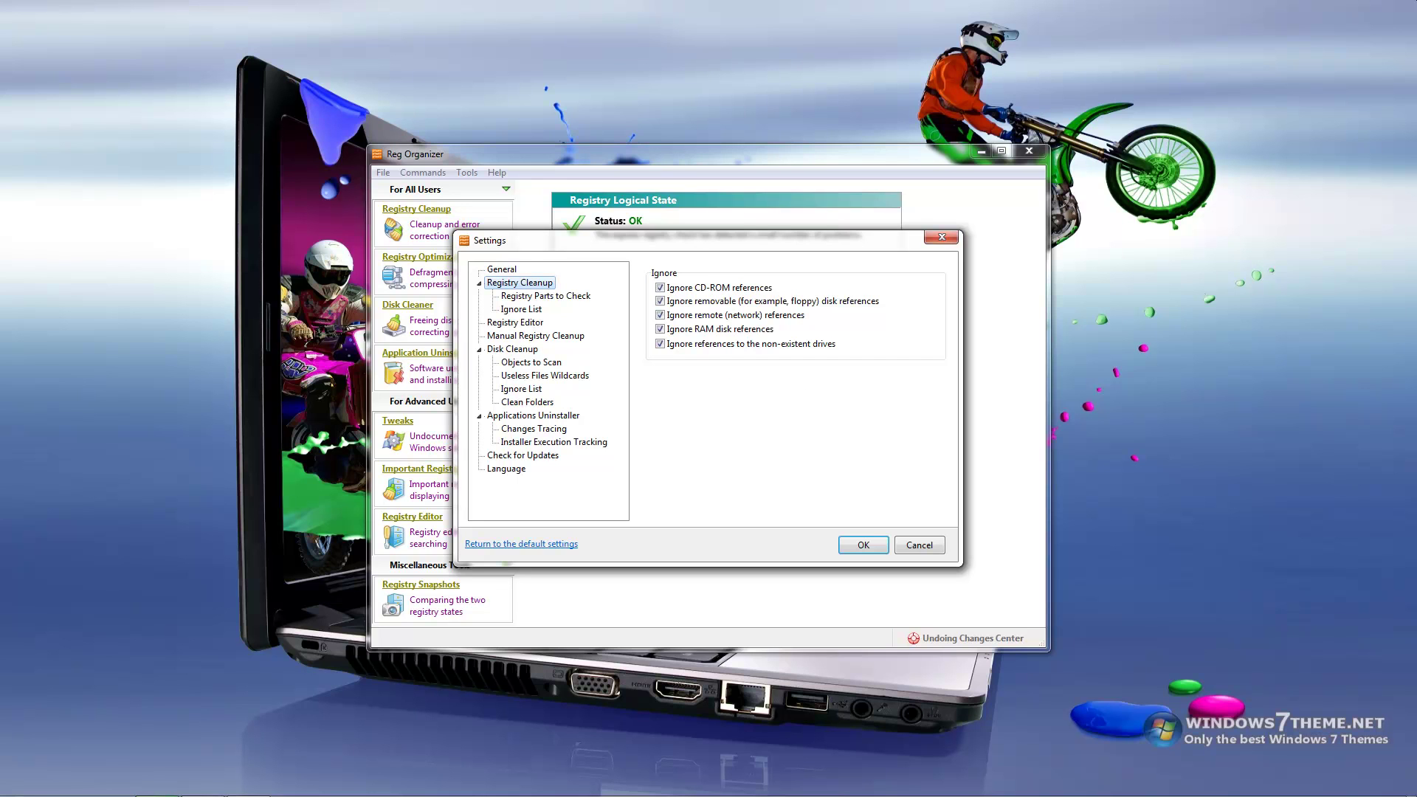
key("Down")
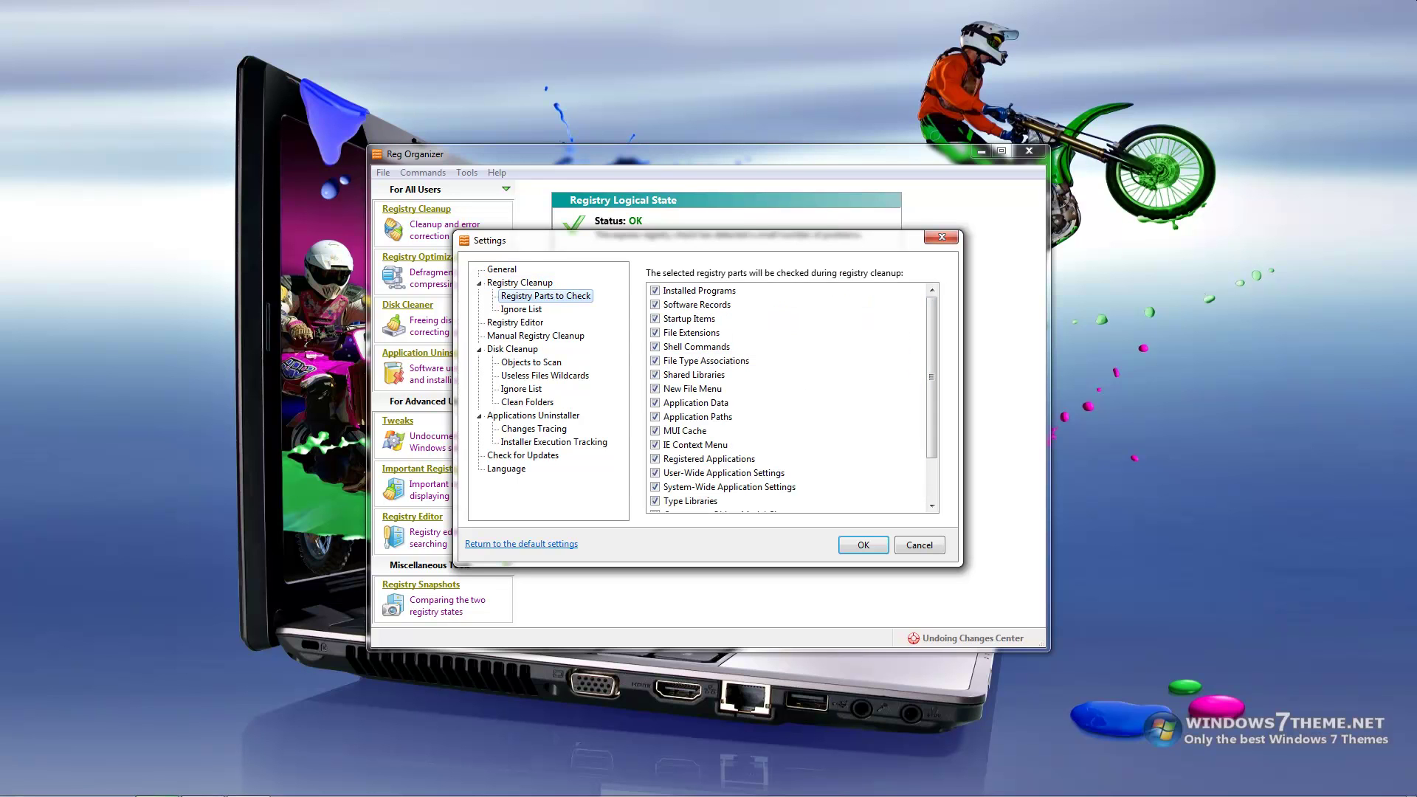
scroll(789, 398, "down", 1)
scroll(790, 399, "down", 1)
scroll(790, 398, "up", 2)
left_click(520, 308)
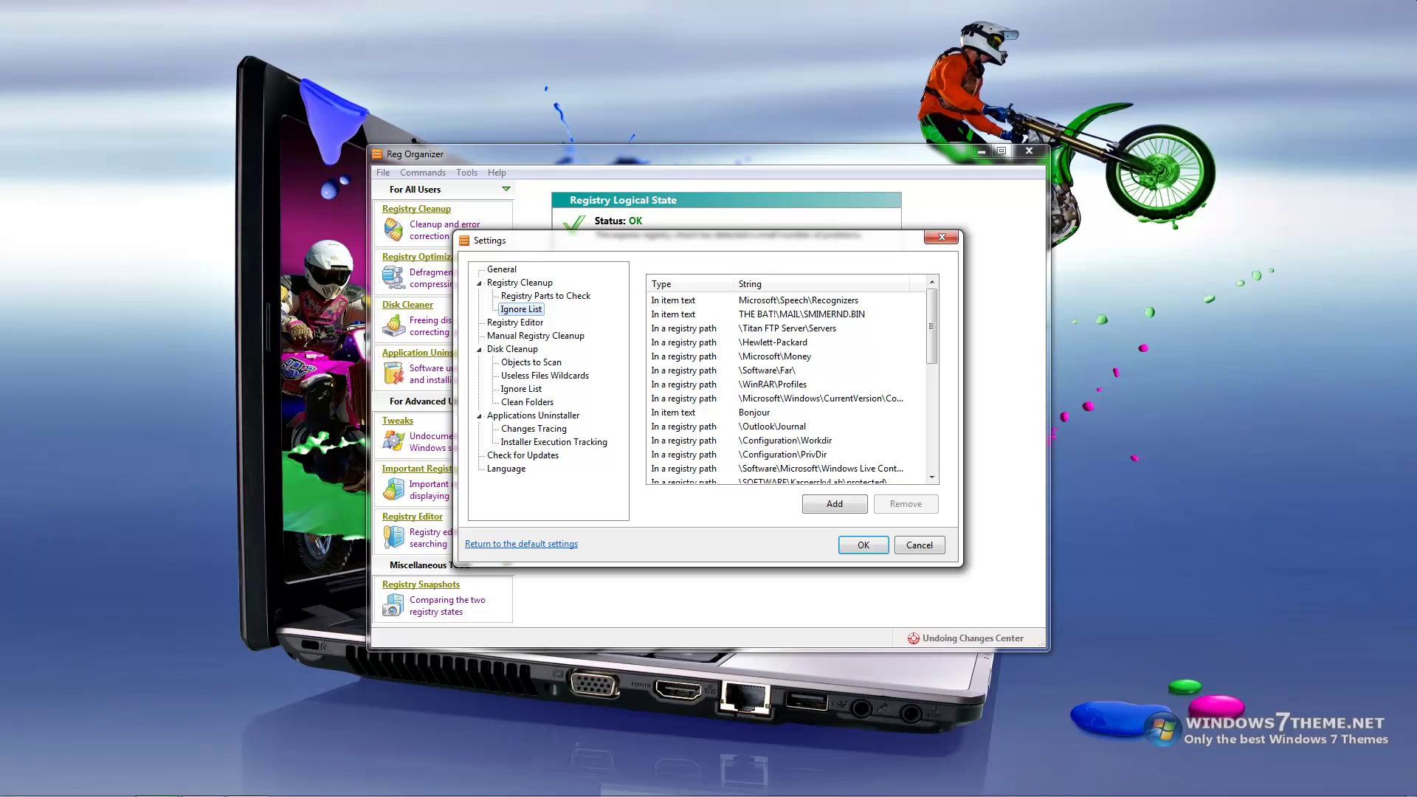
scroll(786, 384, "down", 2)
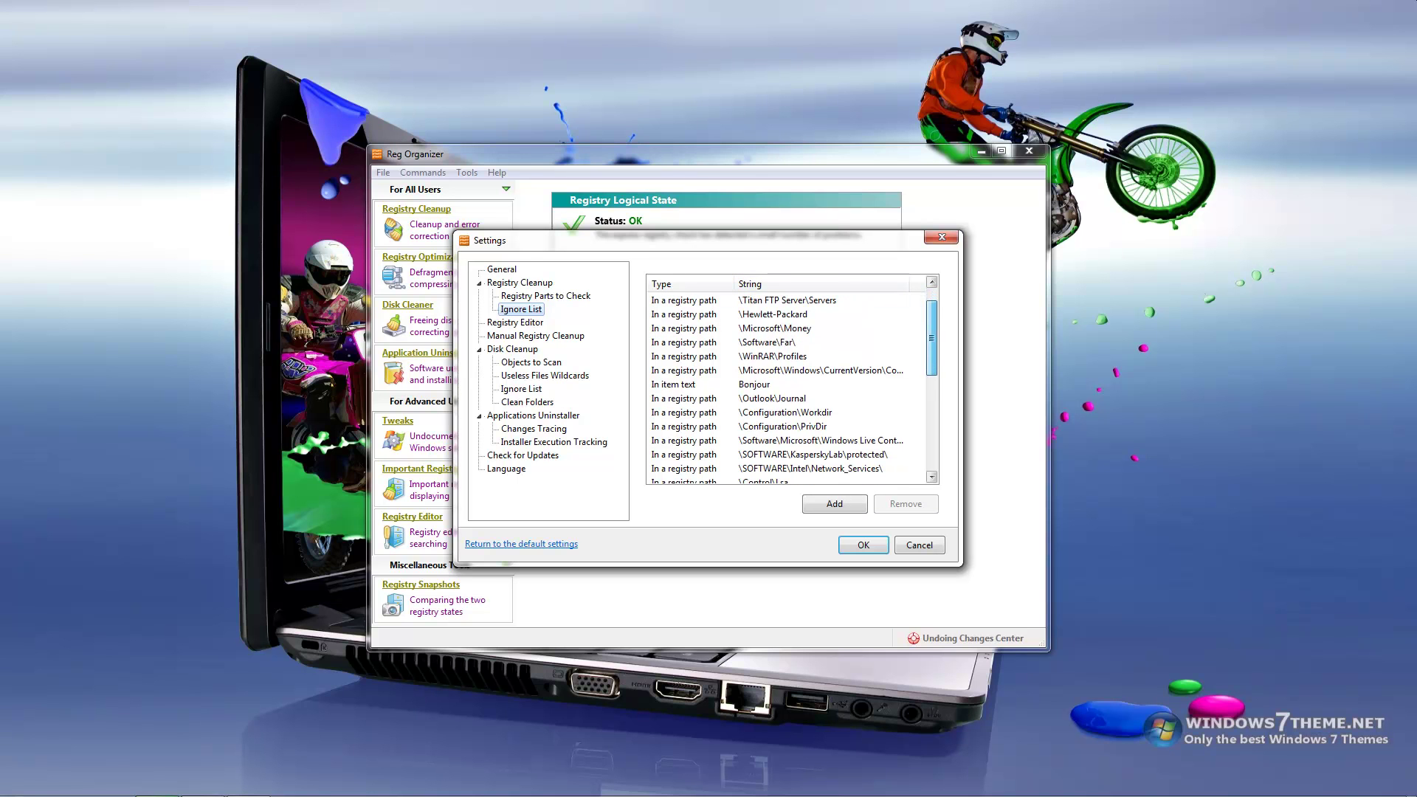
scroll(785, 383, "down", 3)
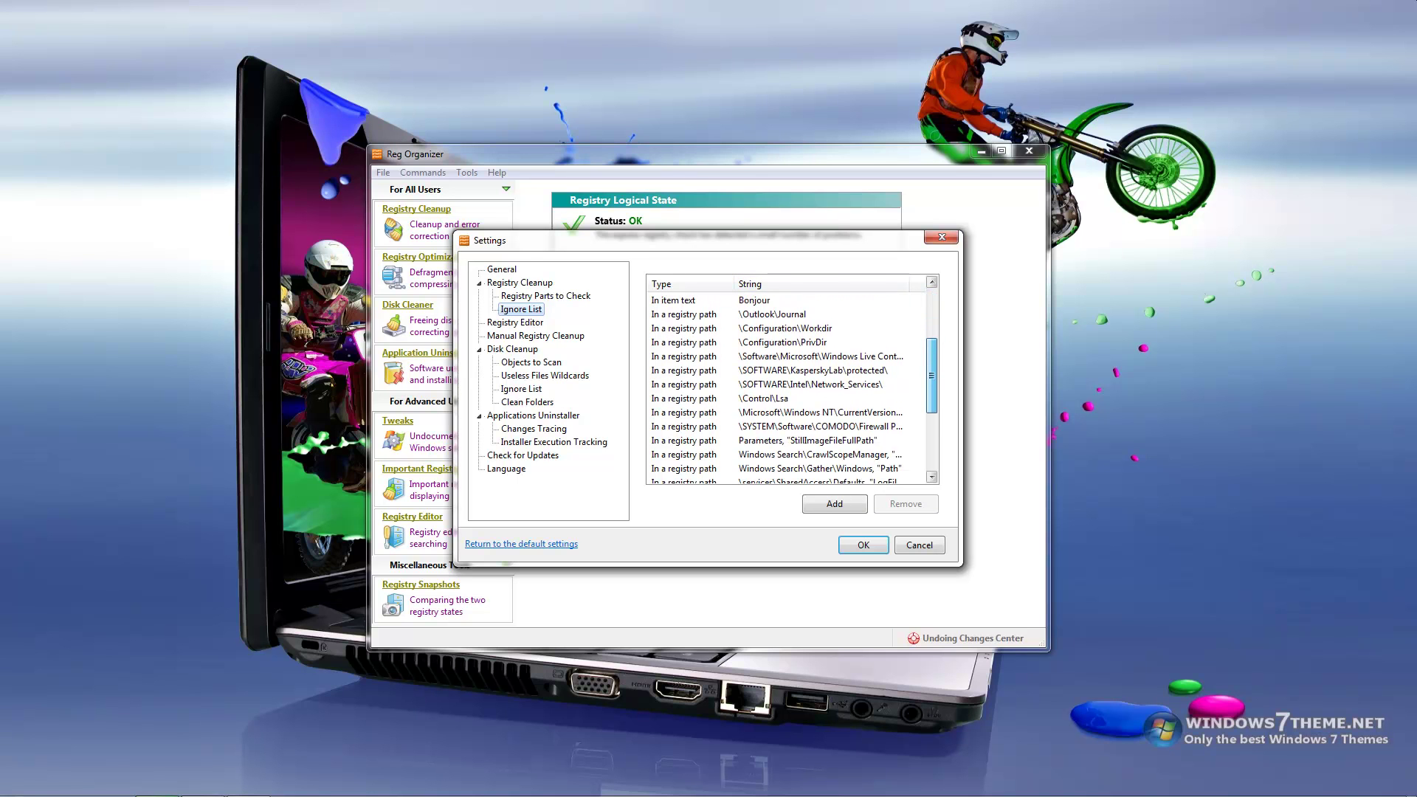
scroll(786, 383, "down", 1)
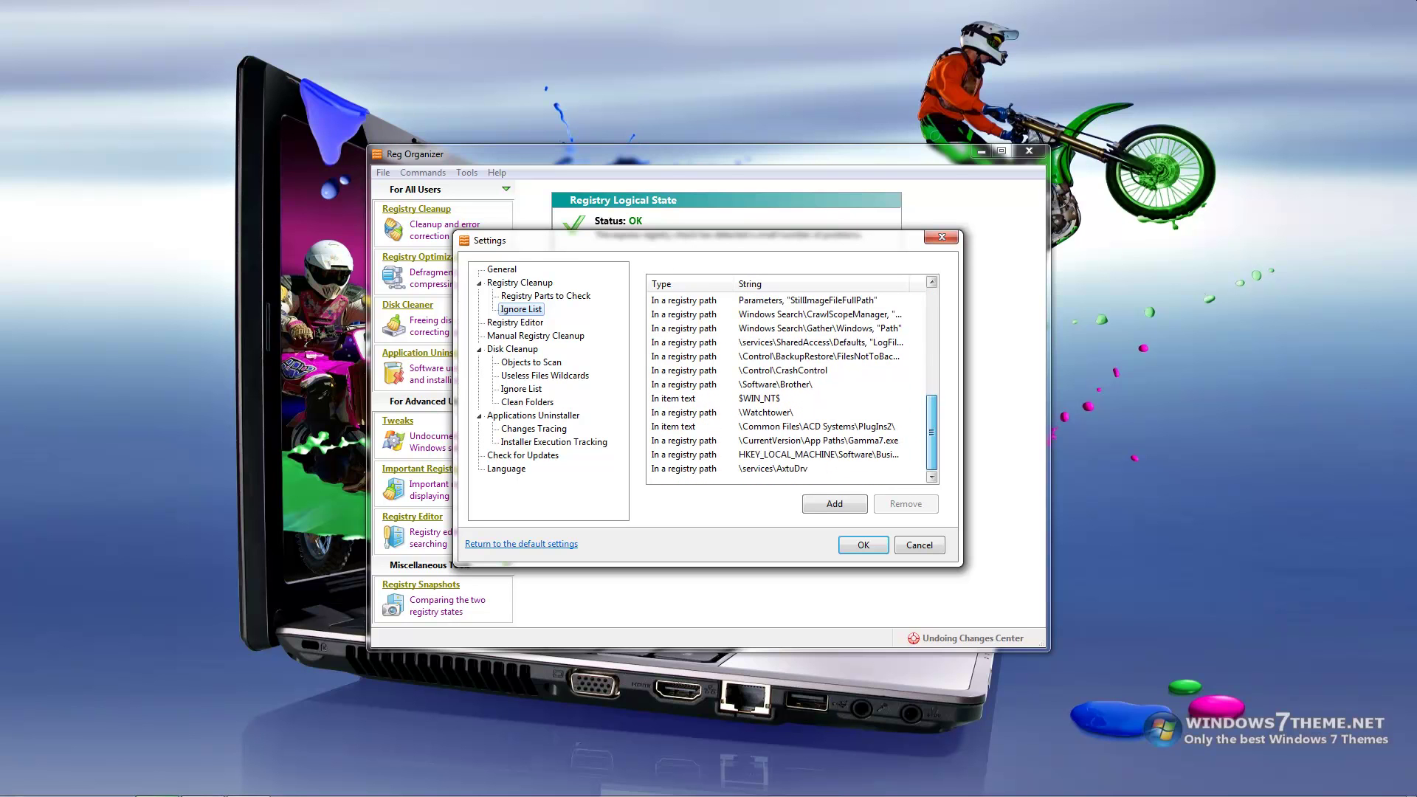
scroll(786, 384, "up", 6)
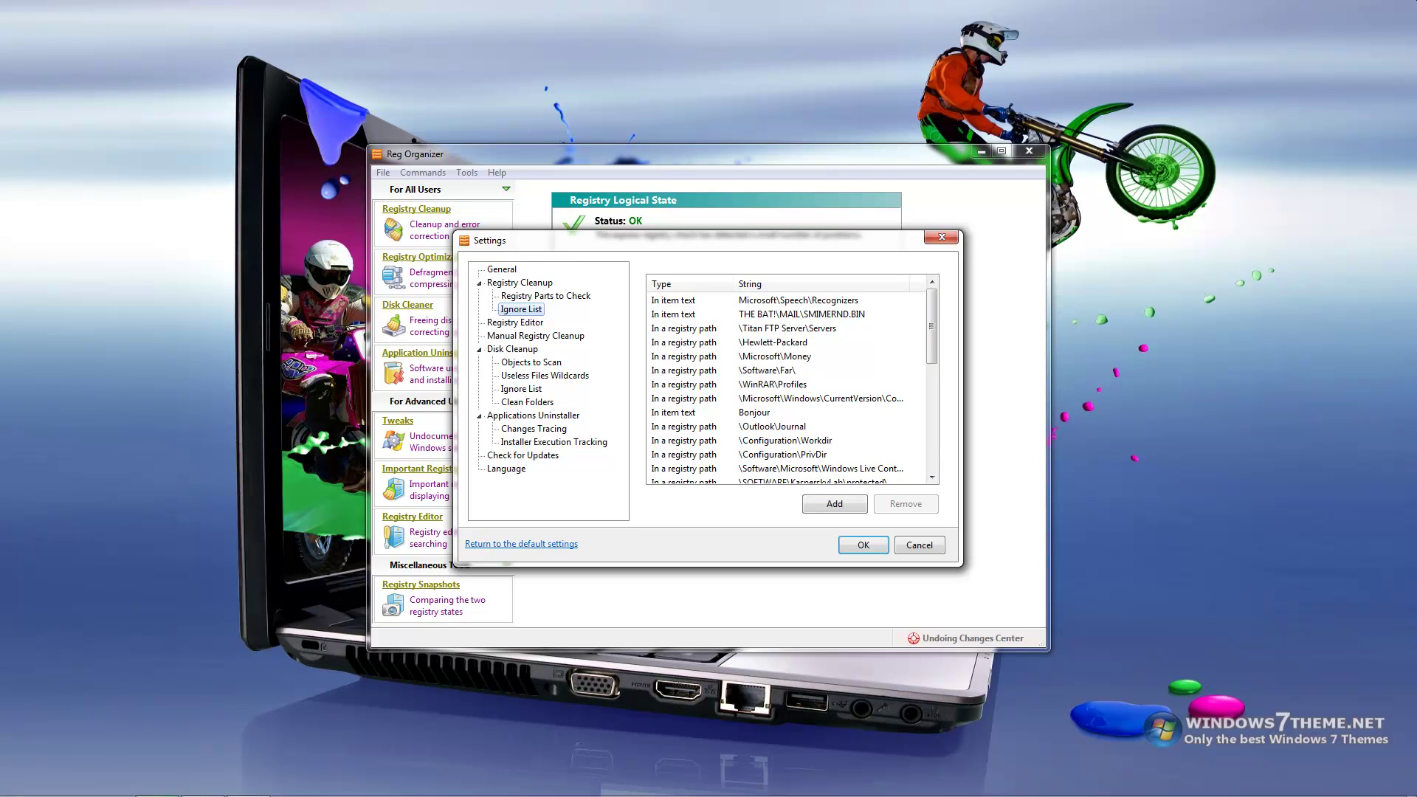
left_click(514, 322)
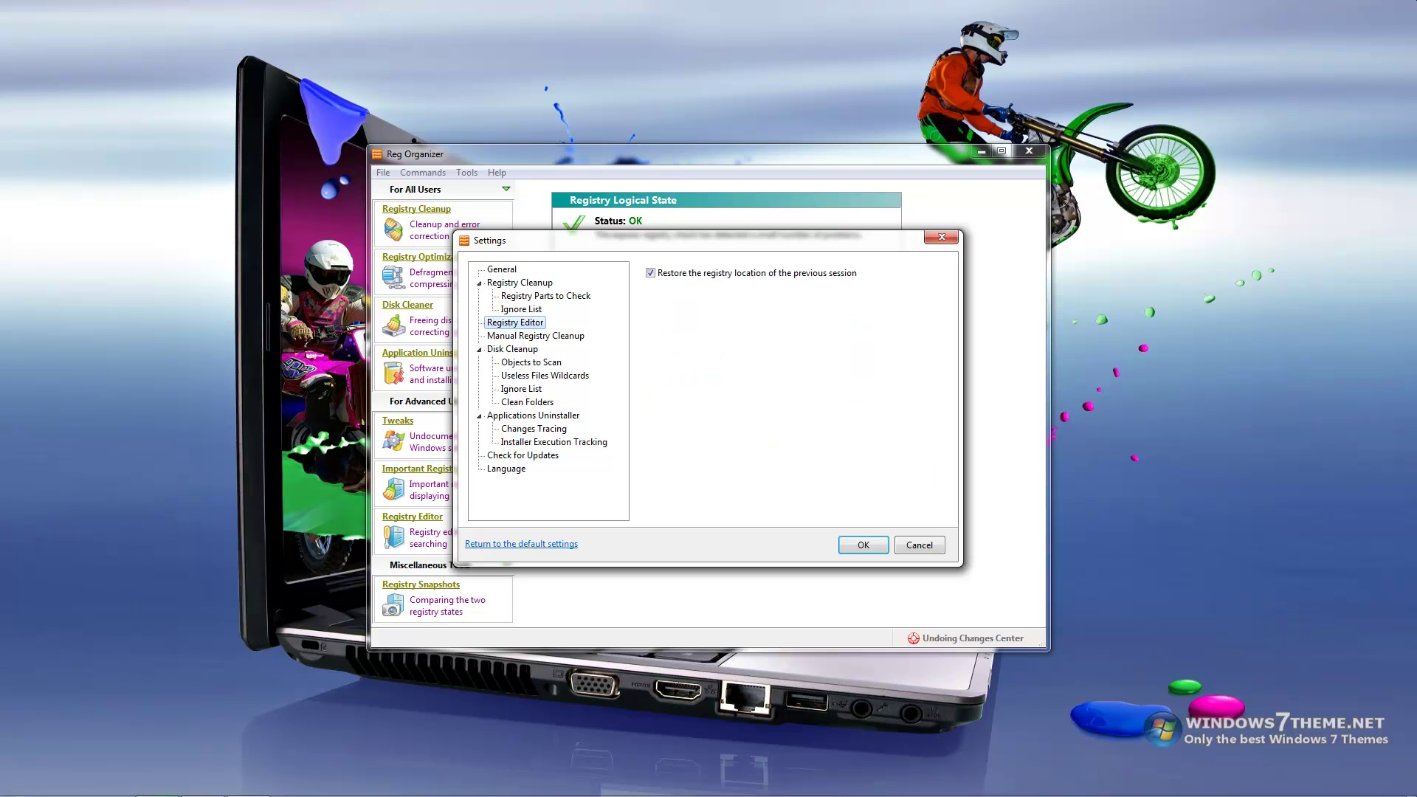
left_click(535, 335)
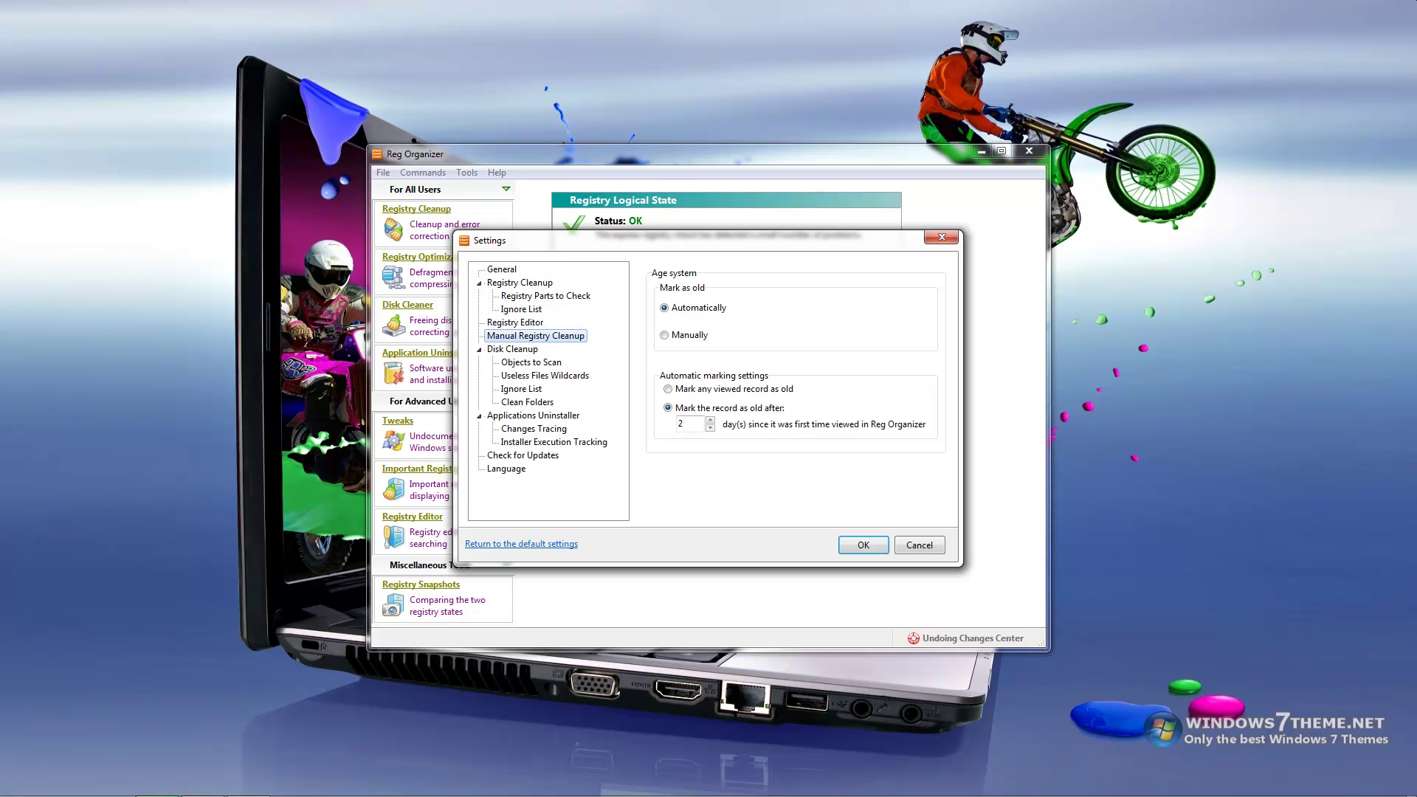
Enable both Backup files masks, *.bak and *.$$$, in the Disk Cleanup useless files wildcards.
left_click(512, 348)
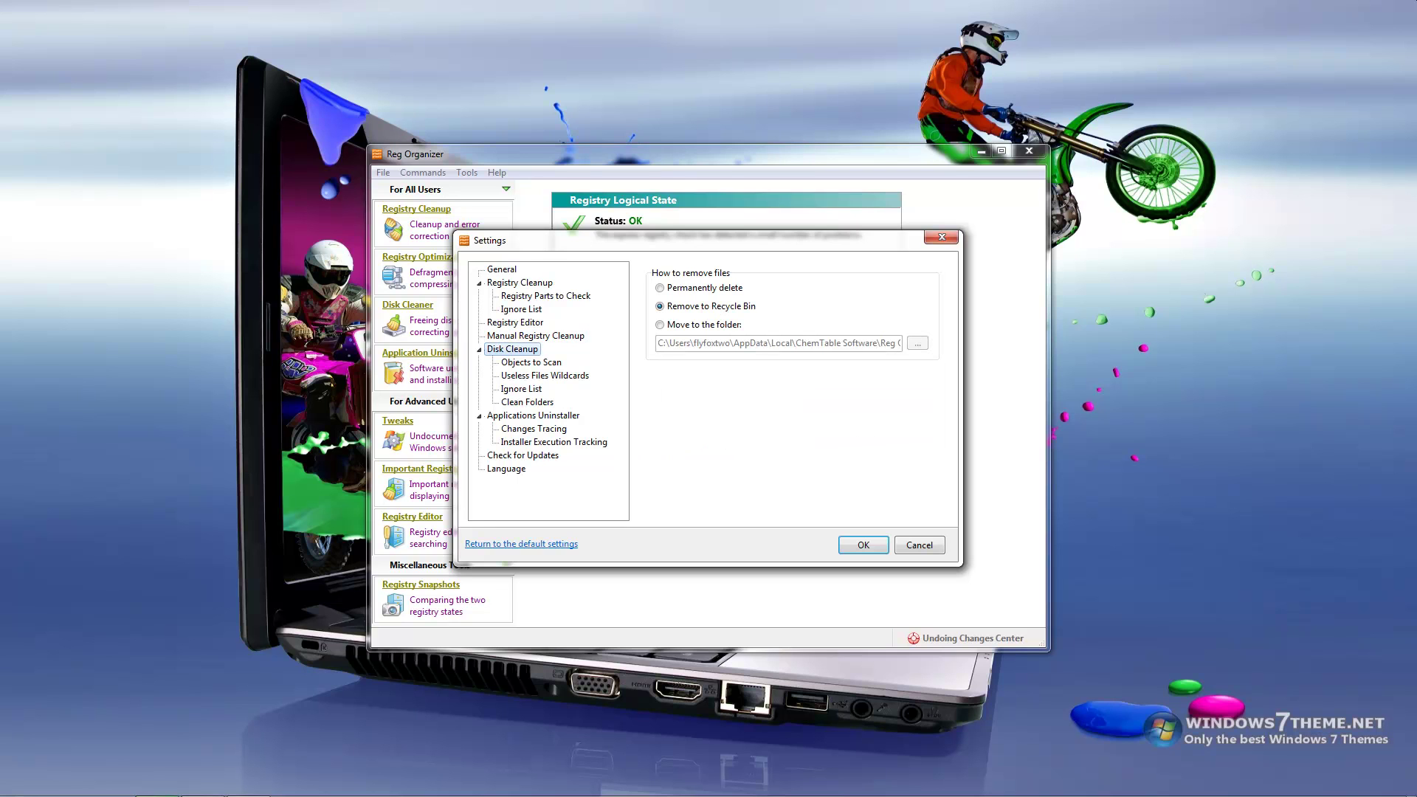
left_click(531, 361)
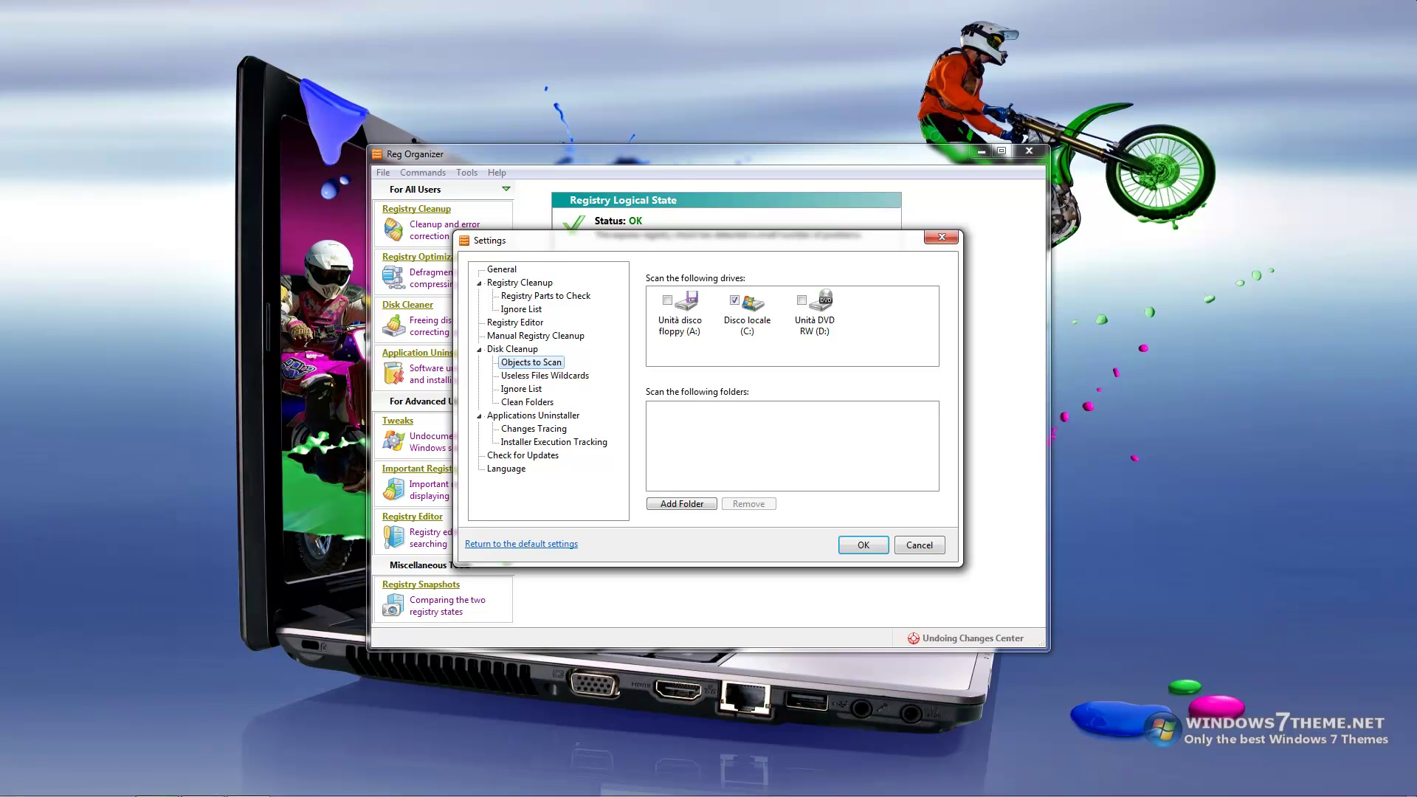
left_click(545, 374)
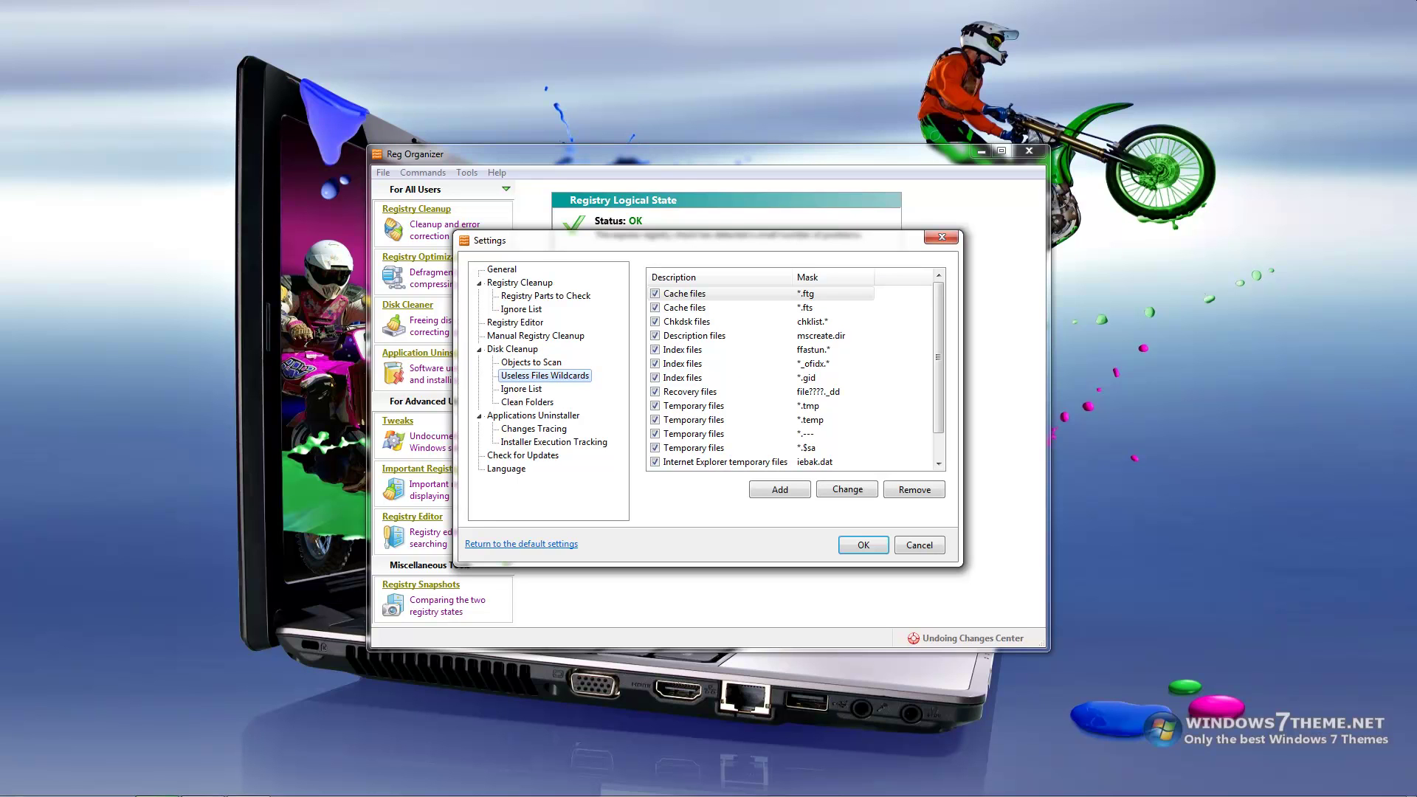
left_click_drag(937, 356, 938, 380)
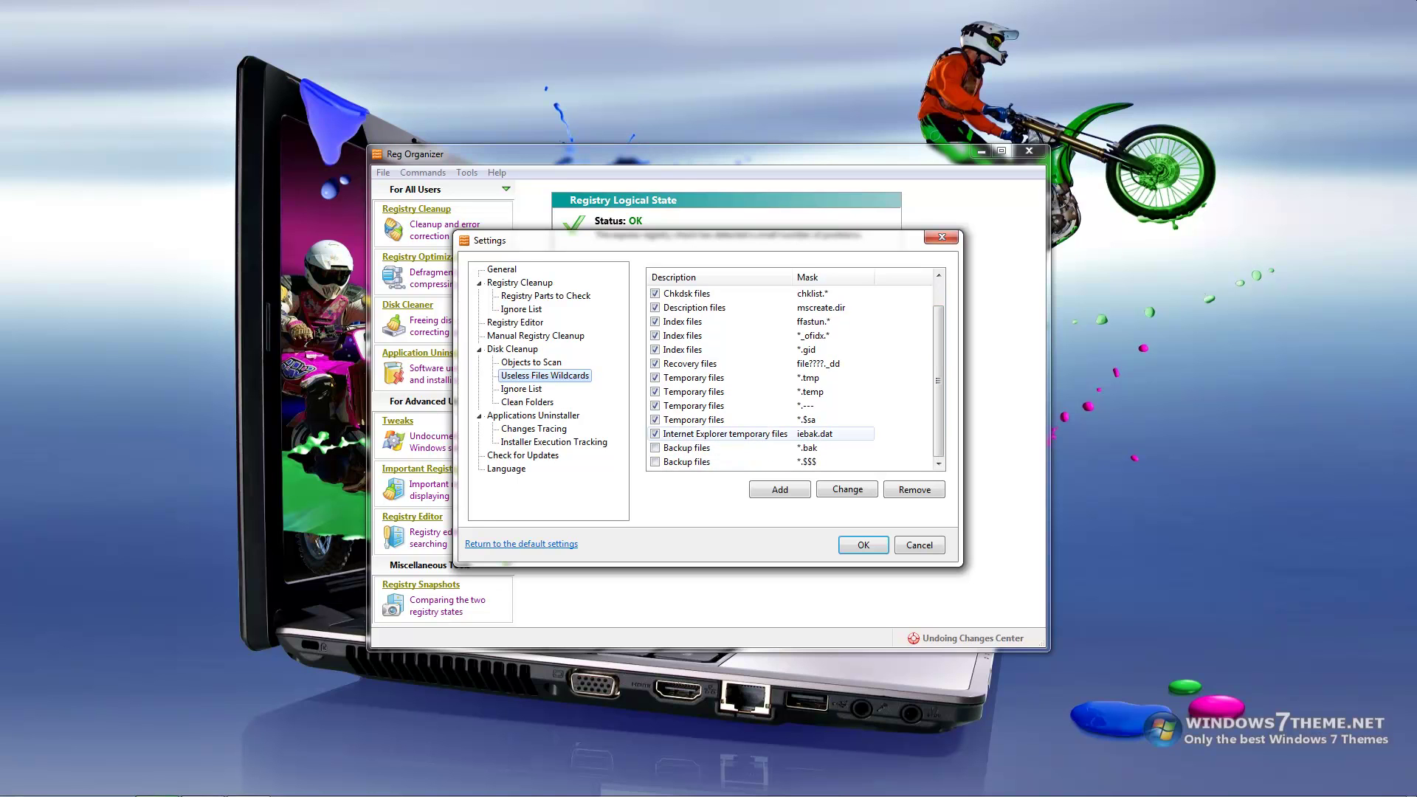
left_click(654, 447)
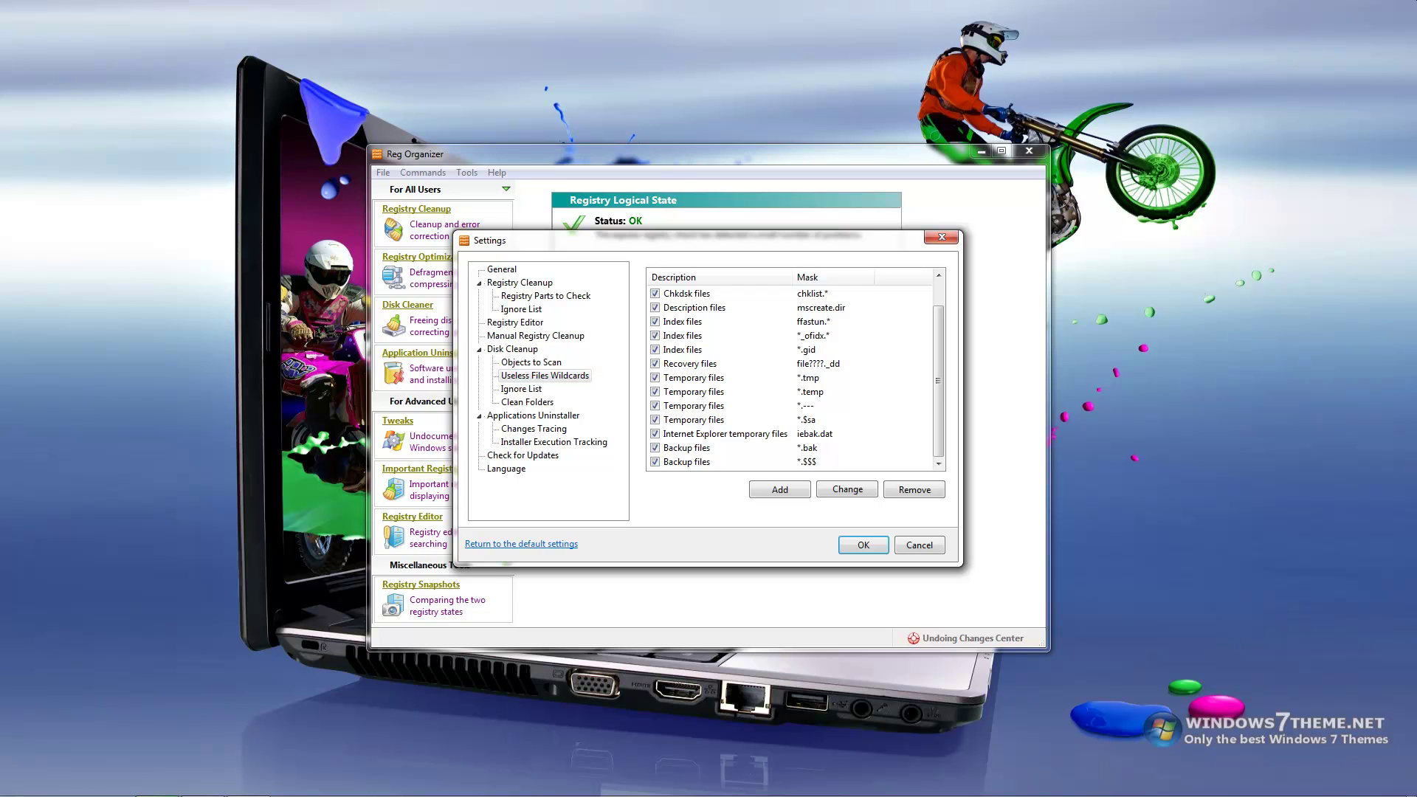
Review the settings from the Disk Cleanup ignore list through Changes Tracing, keeping the current Windows color scheme and suppressing its performance message permanently.
left_click(521, 388)
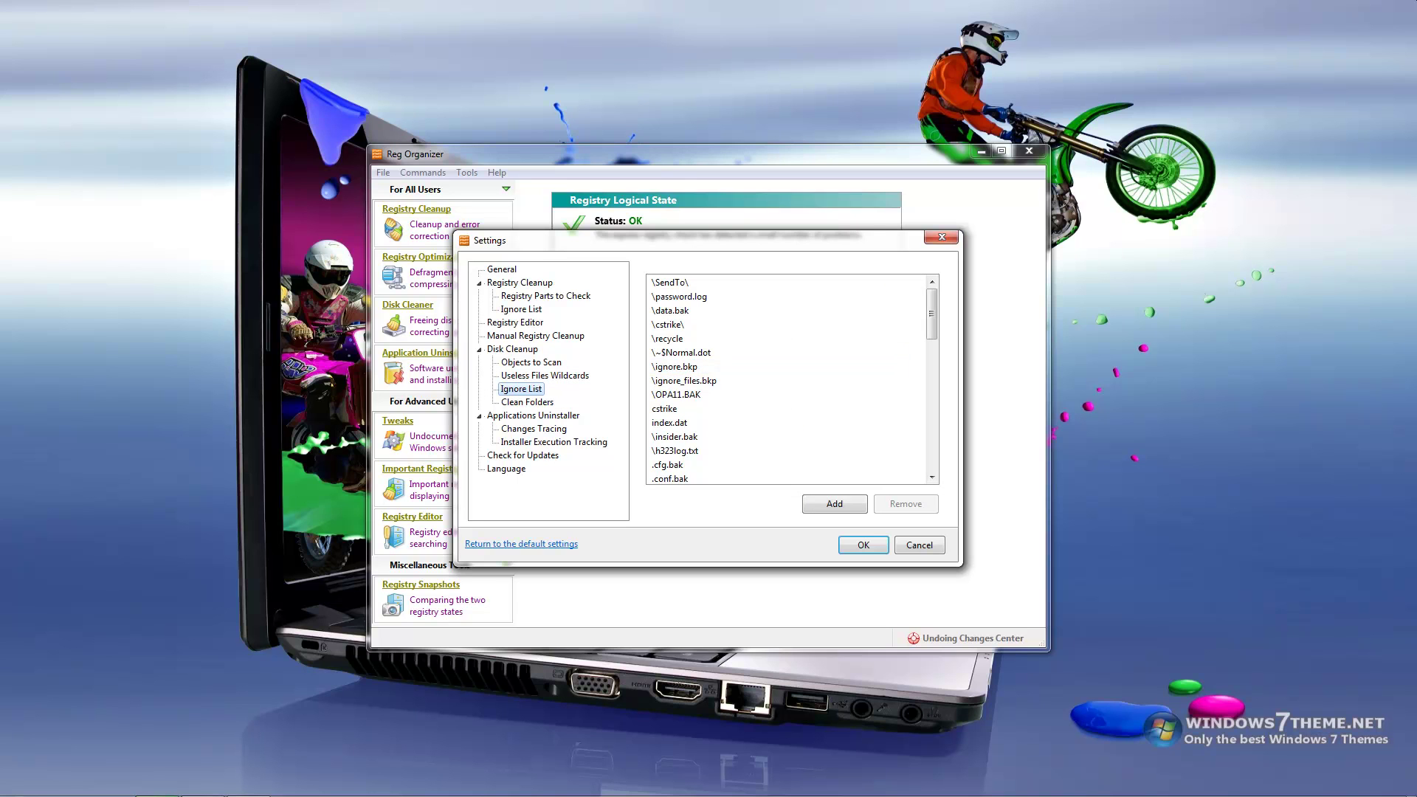
mouse_move(932, 314)
left_mouse_down()
mouse_move(931, 444)
mouse_move(931, 314)
left_mouse_up()
left_click(526, 401)
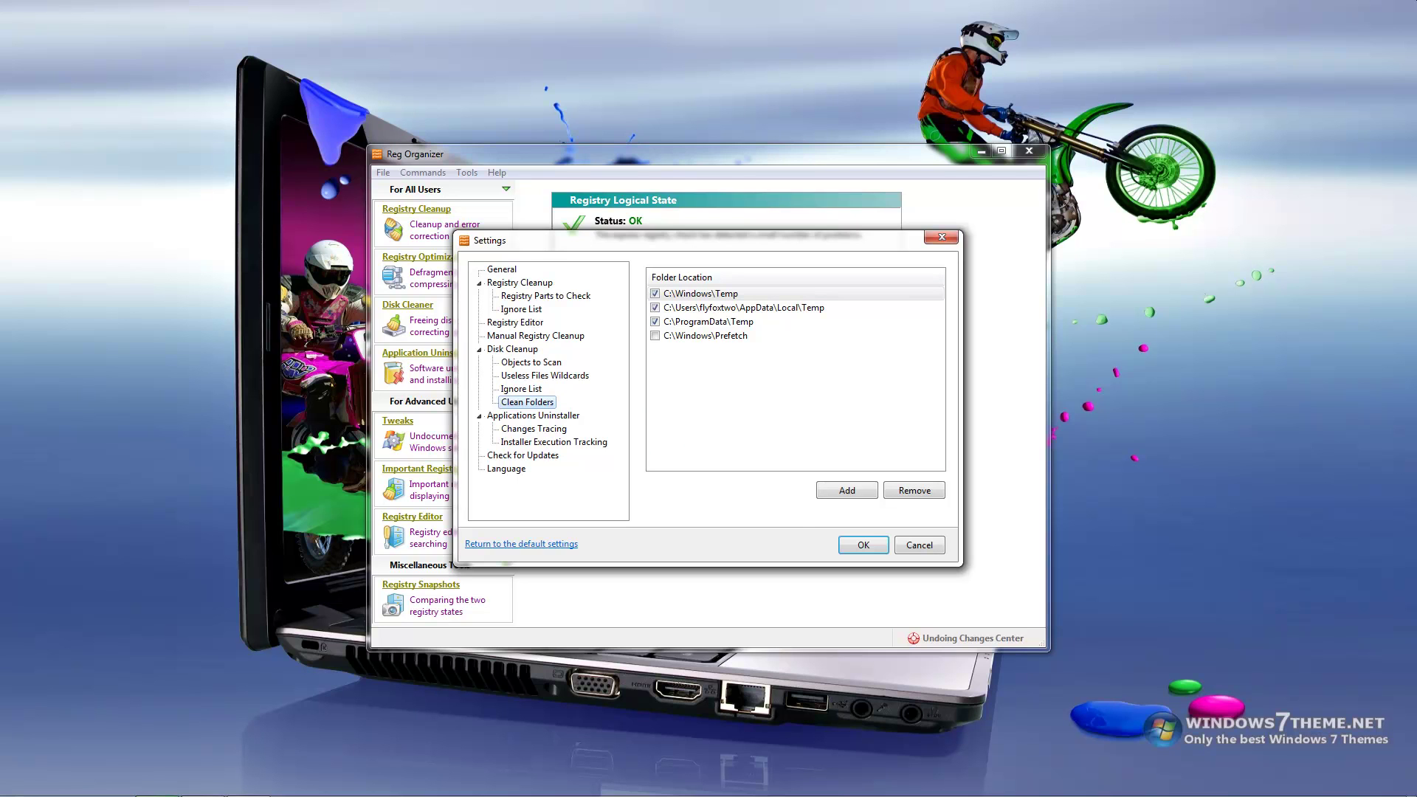
left_click(533, 415)
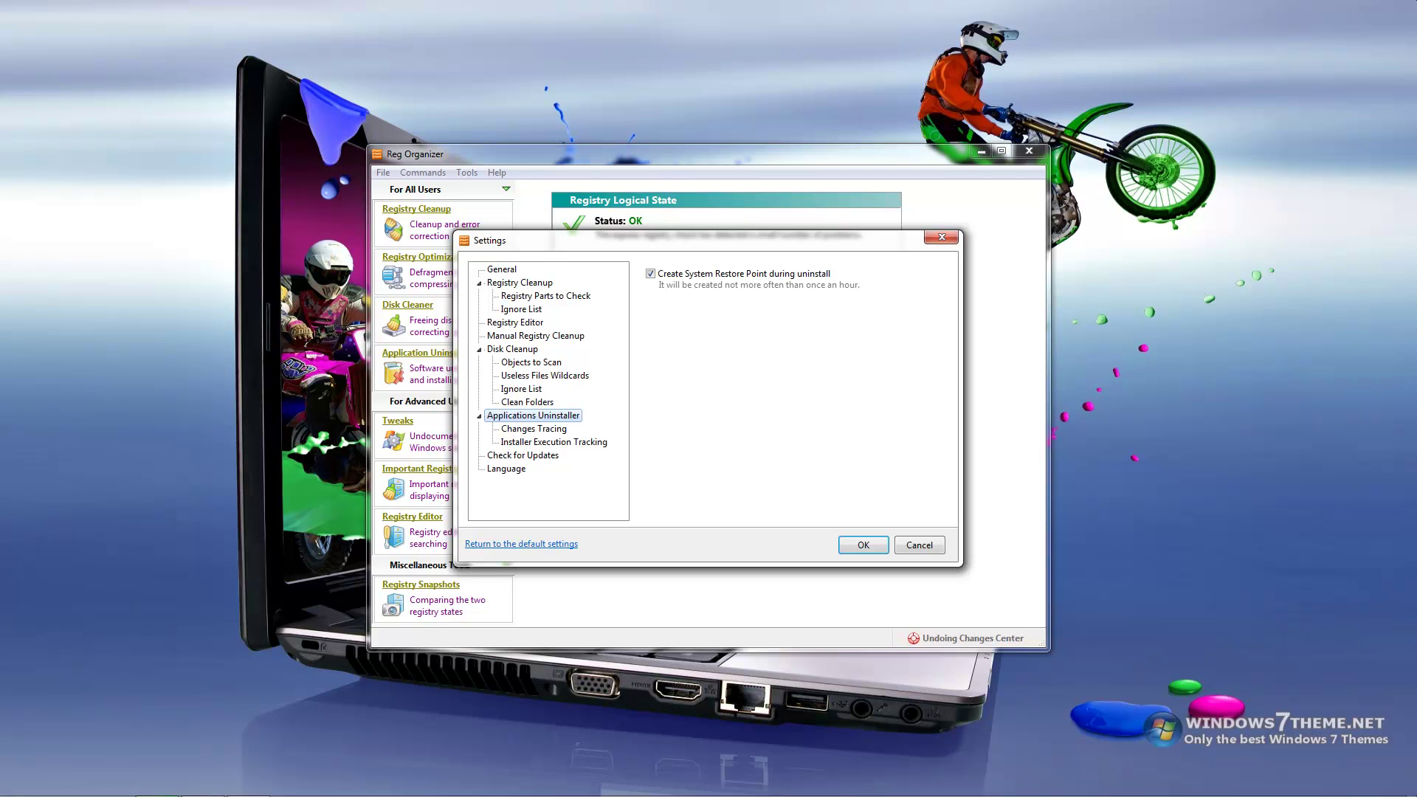
left_click(532, 428)
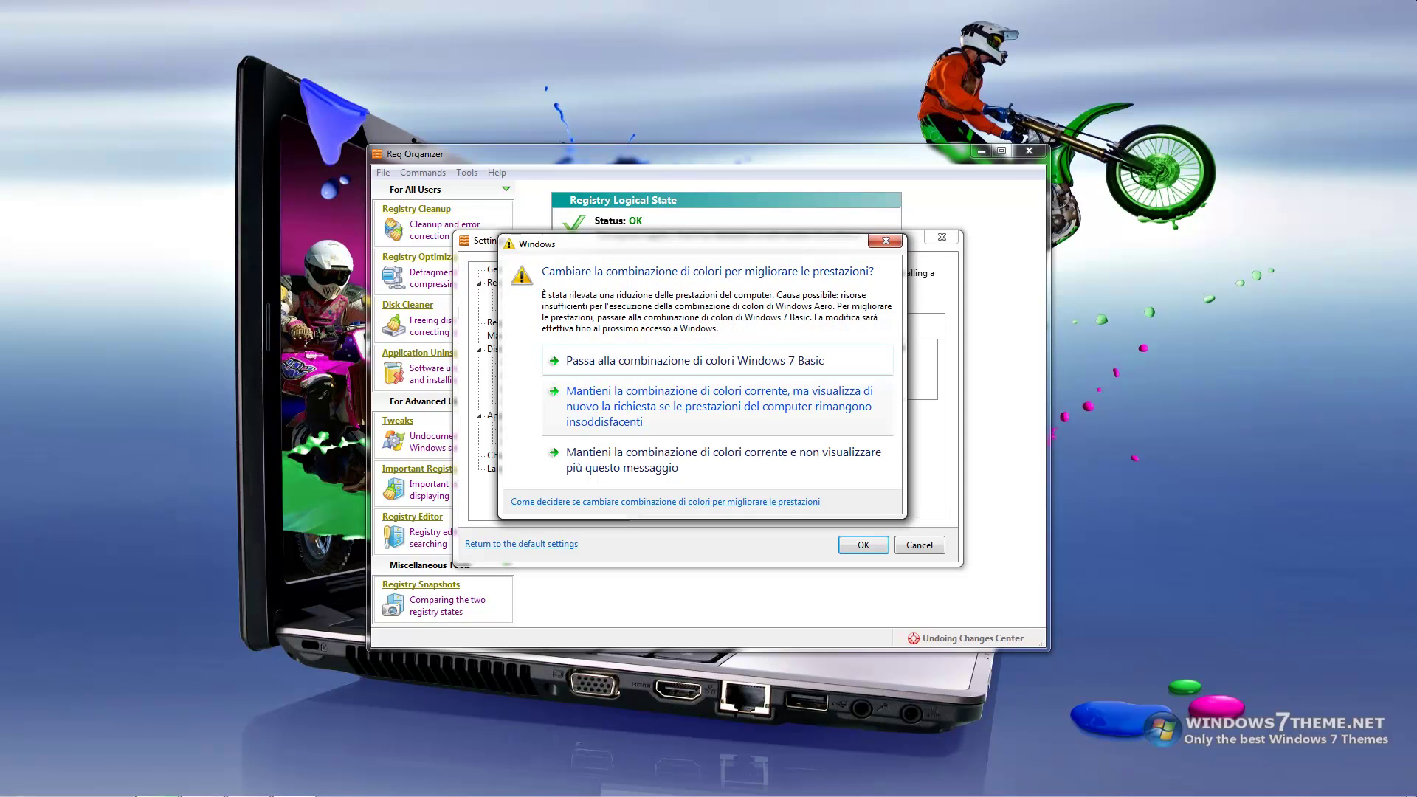
left_click(717, 459)
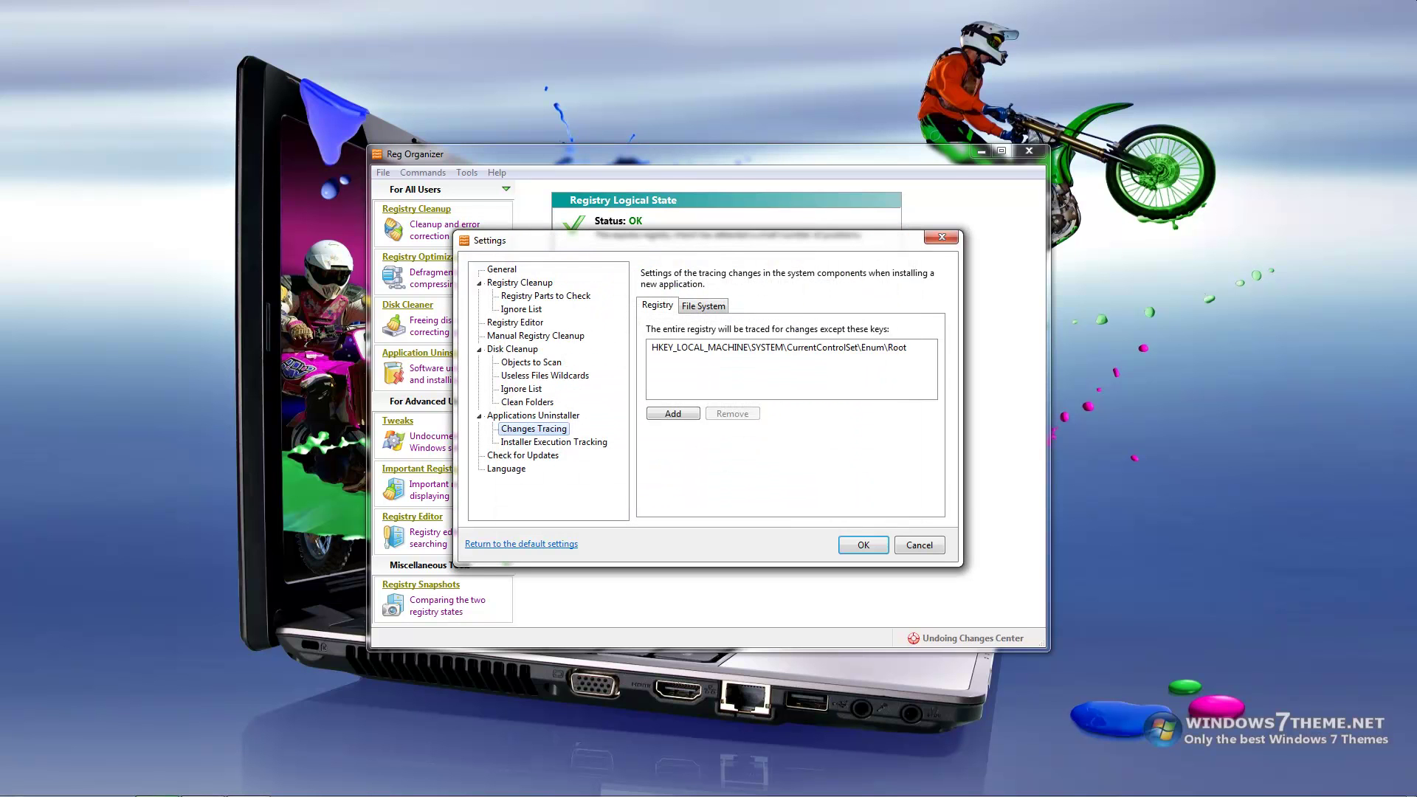
Enable installer execution tracking for the Applications Uninstaller and look through the installer path masks.
left_click(554, 441)
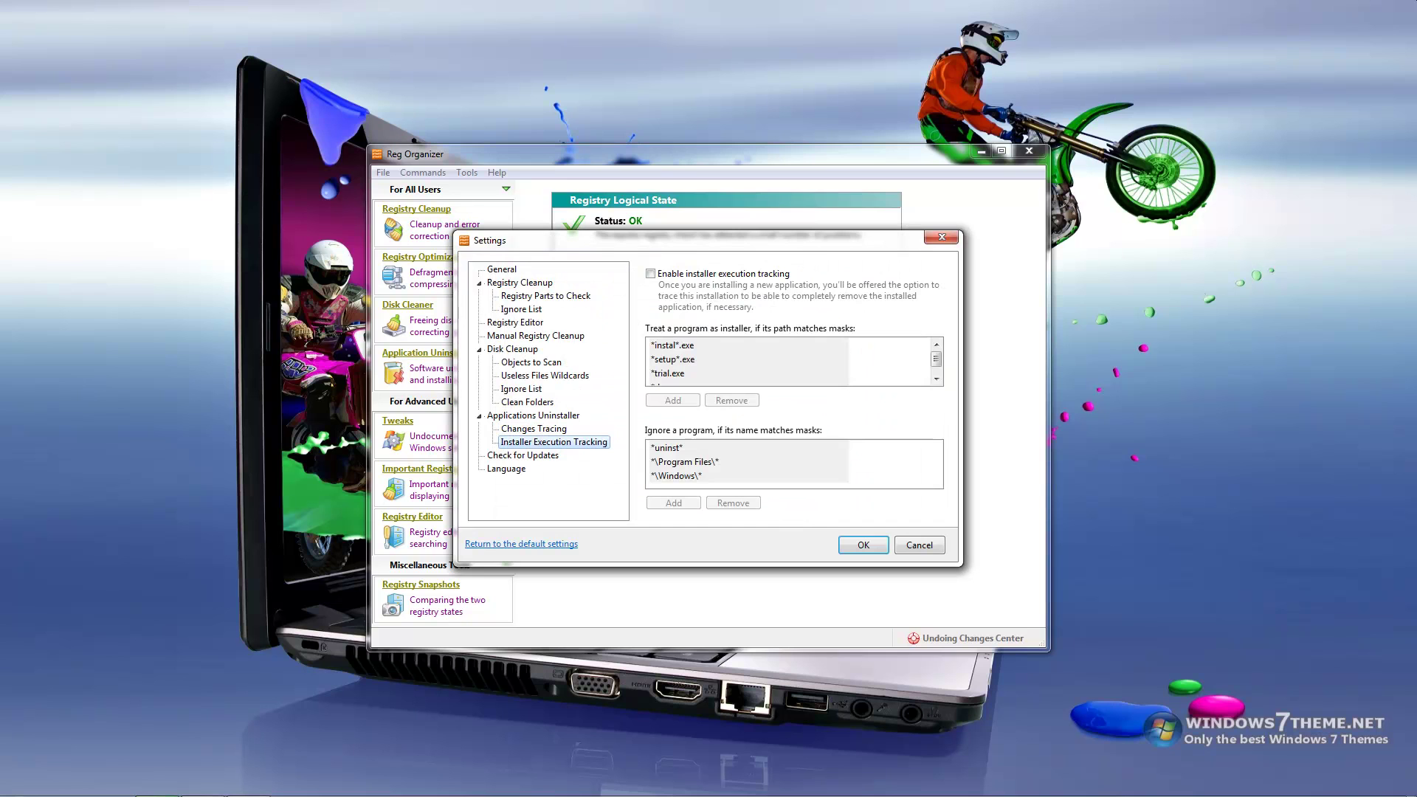
left_click(650, 274)
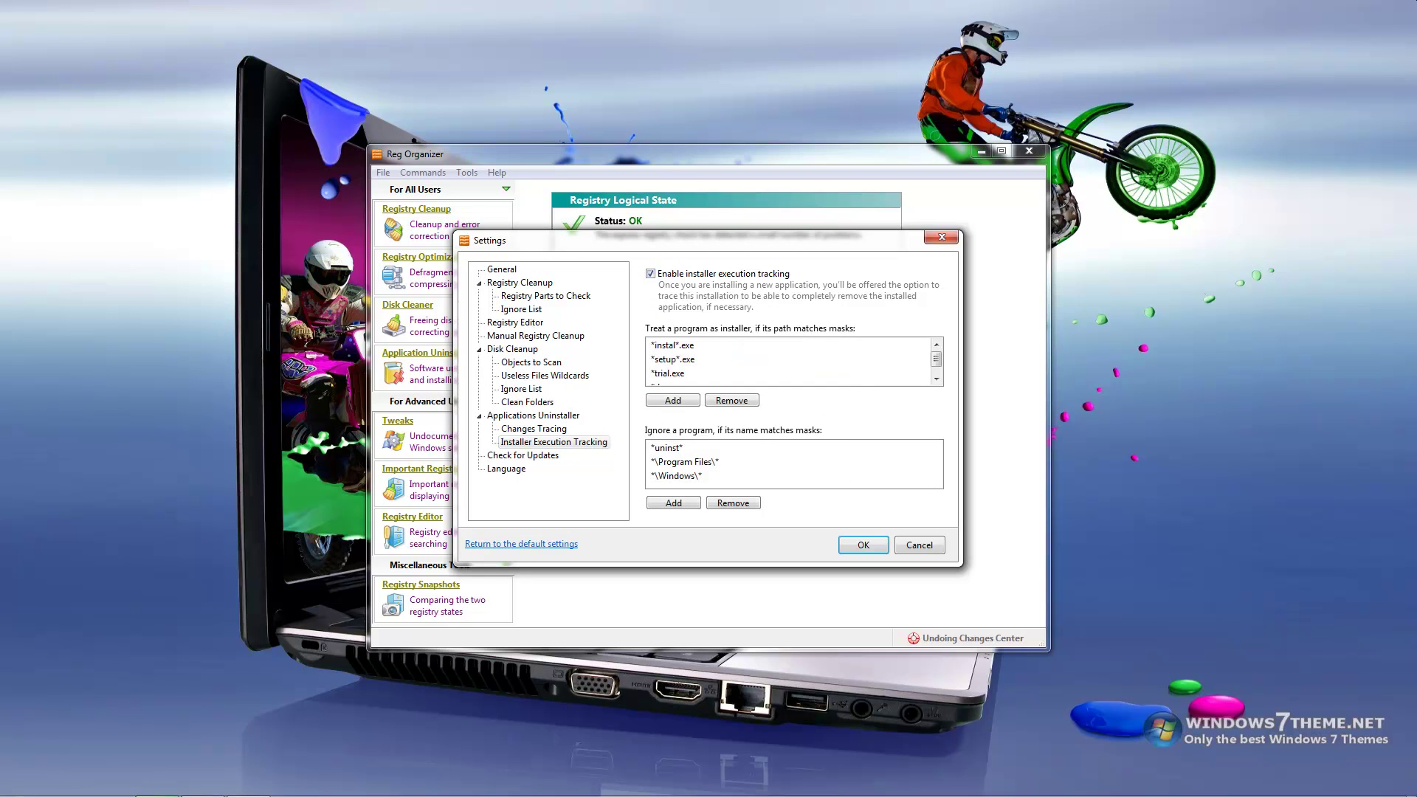
left_click_drag(936, 359, 936, 364)
scroll(790, 362, "up", 1)
Review the update-check settings, keep English as the interface language, and save the settings.
left_click(521, 454)
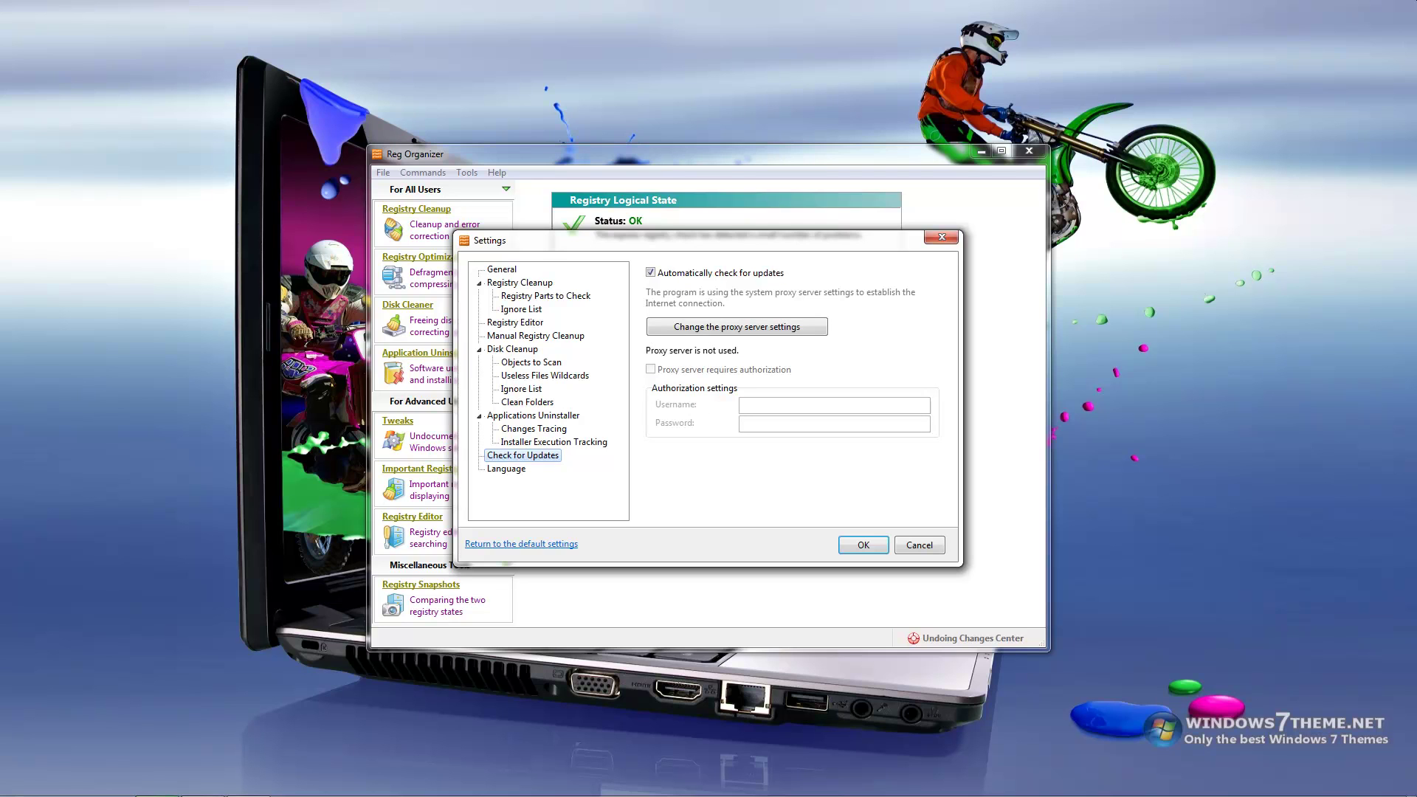
left_click(505, 468)
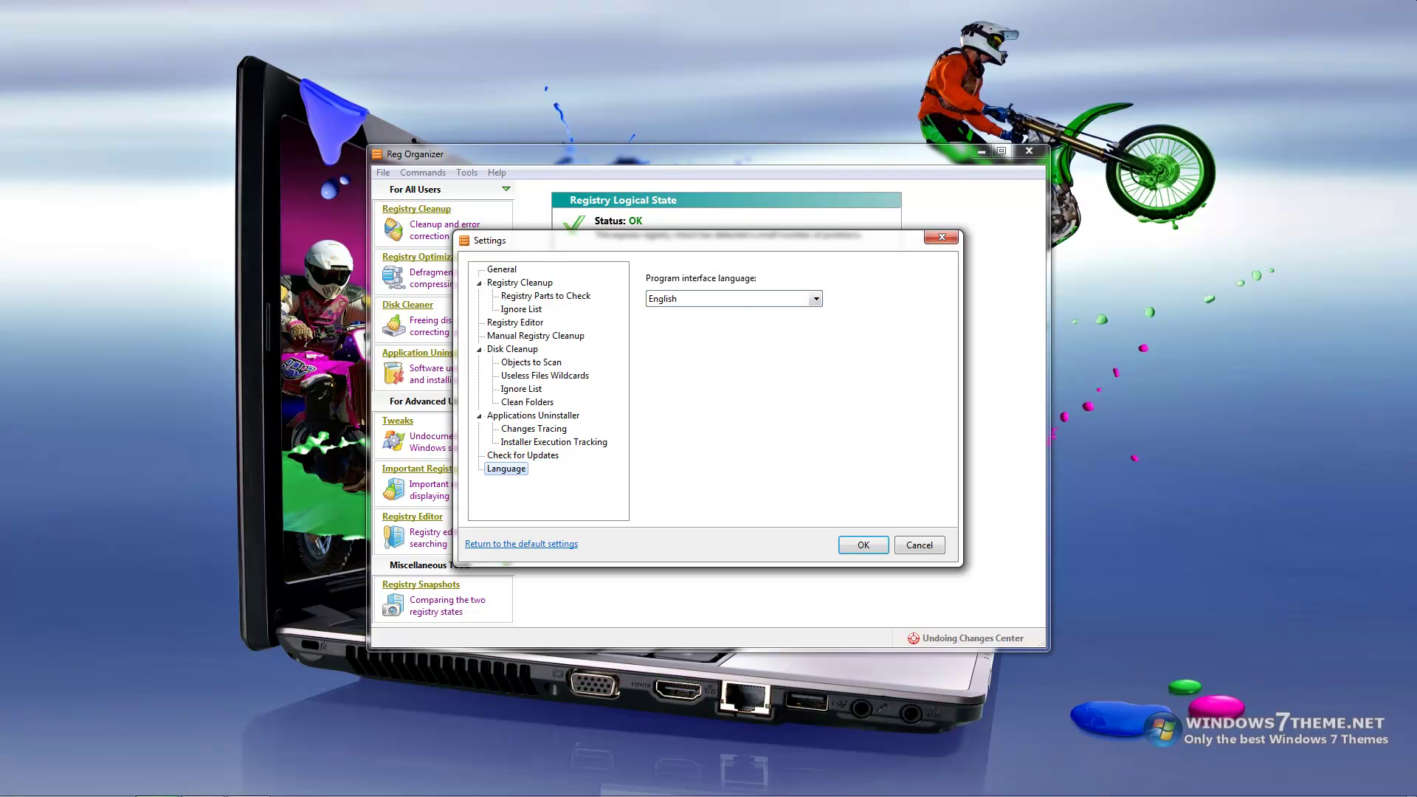
left_click(815, 298)
key("Escape")
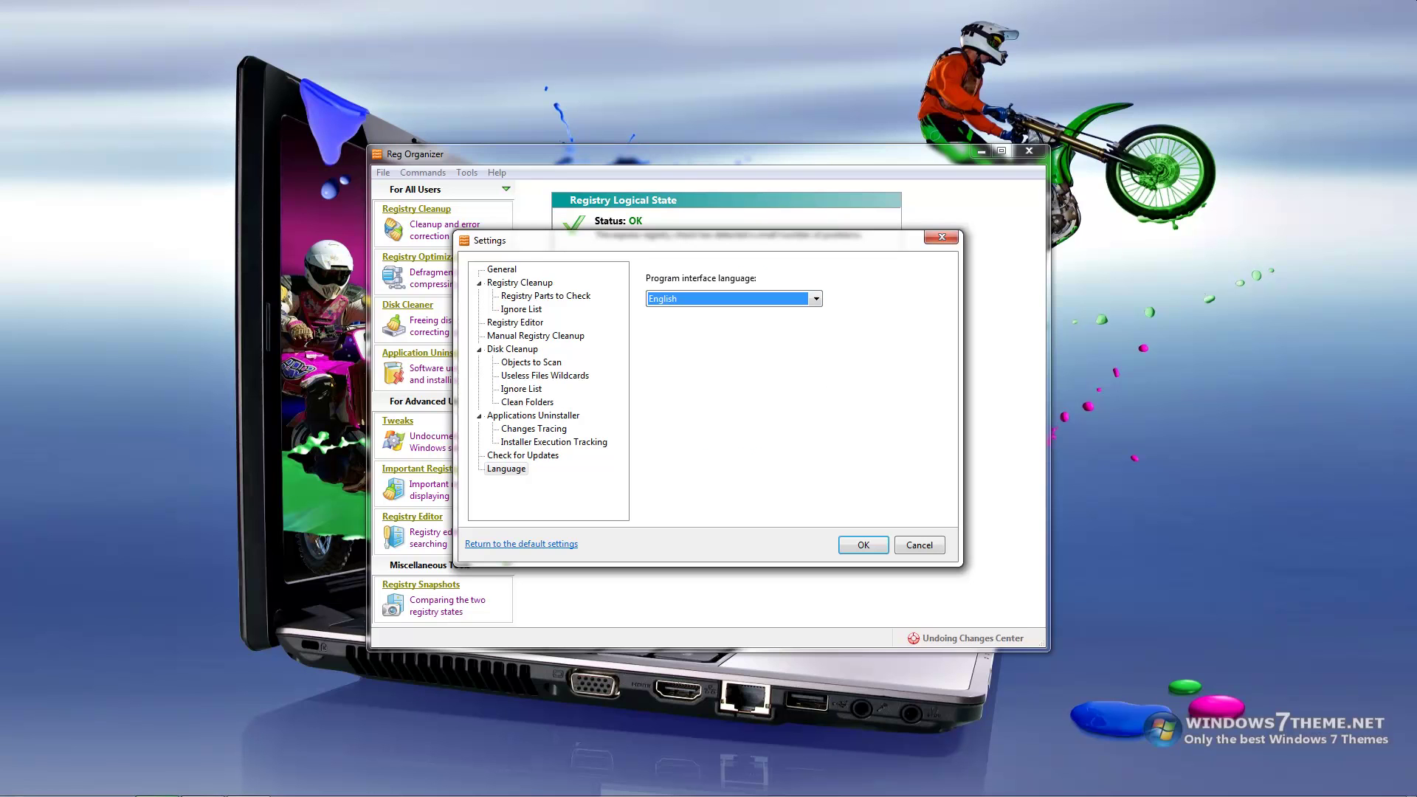
left_click(862, 544)
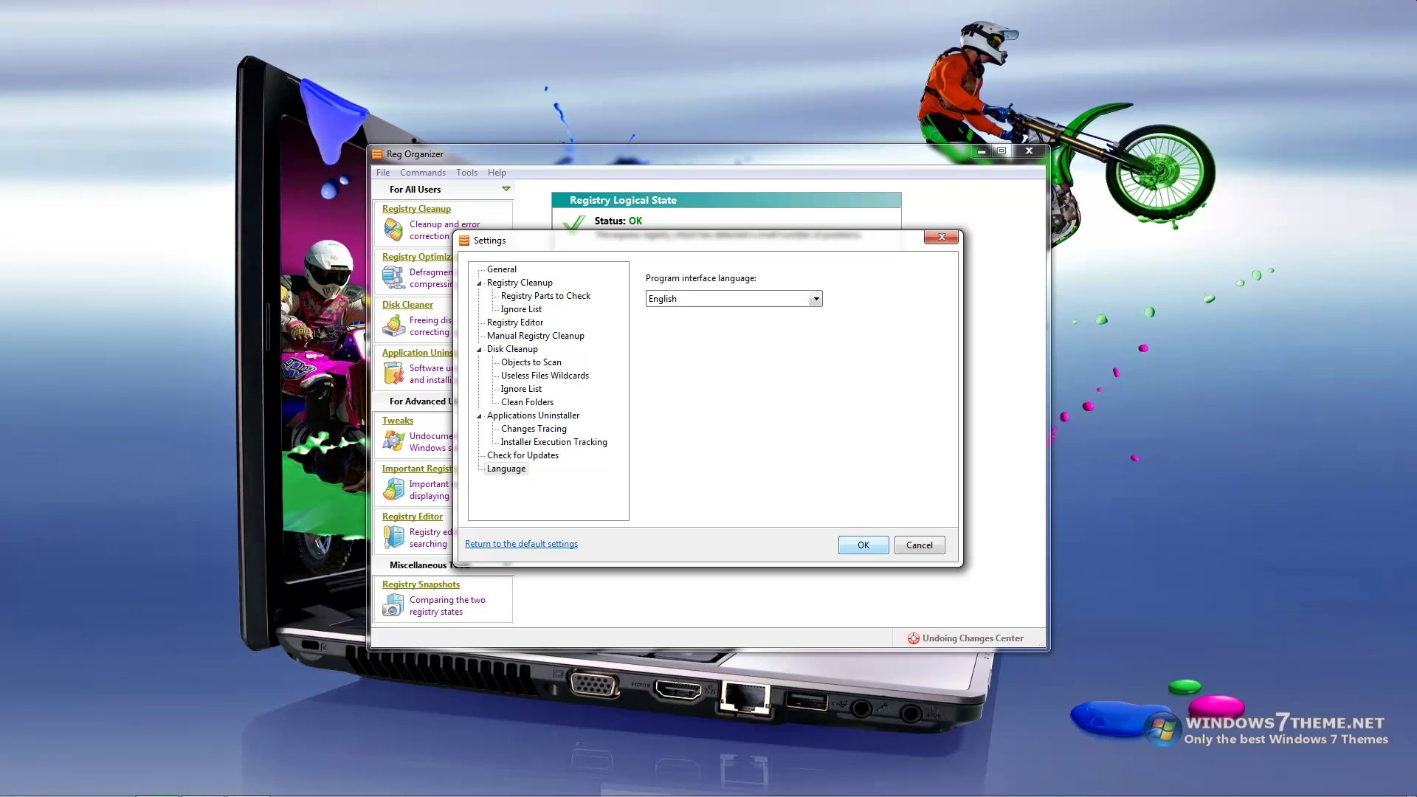
key("Return")
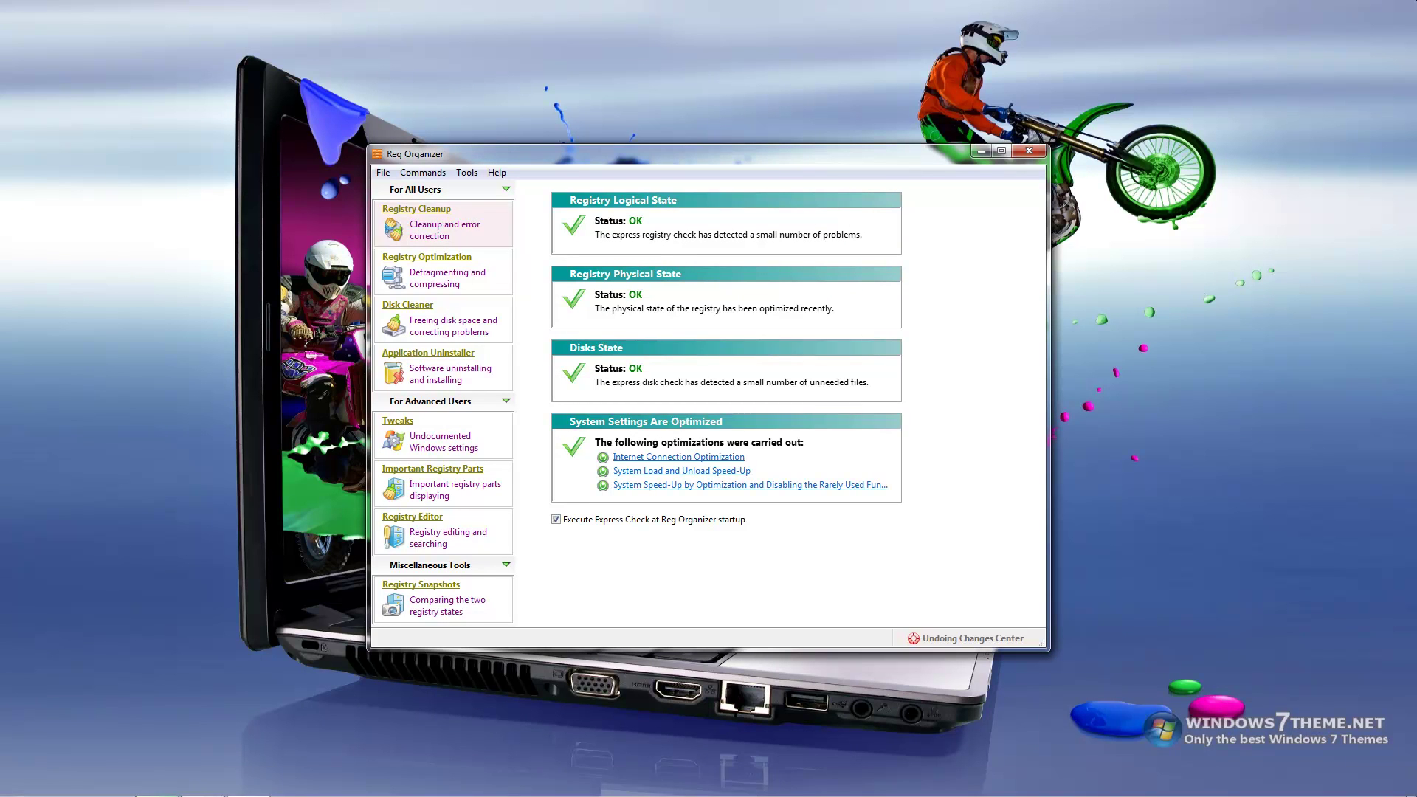
Run the full registry check with the Registry Cleanup tool.
left_click(417, 209)
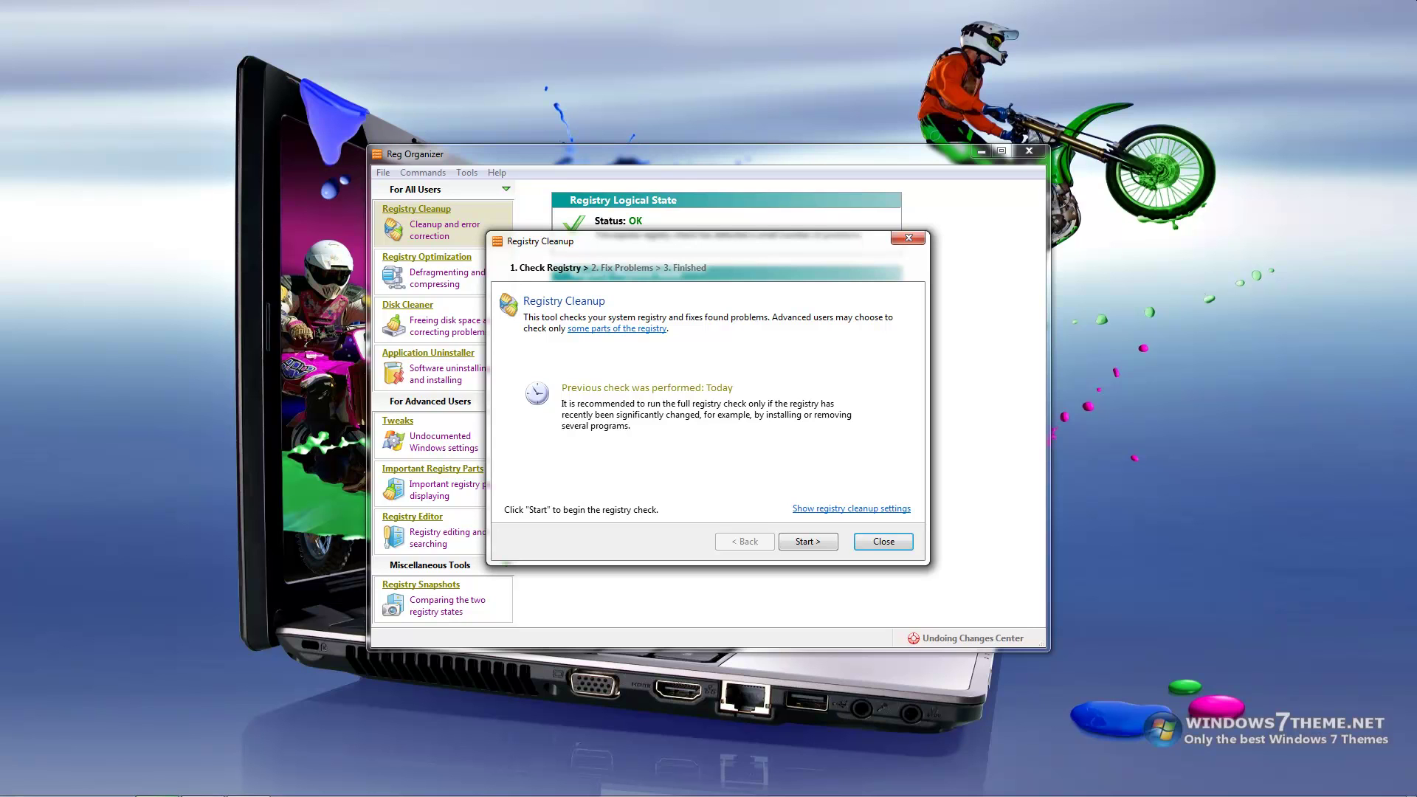
key("Return")
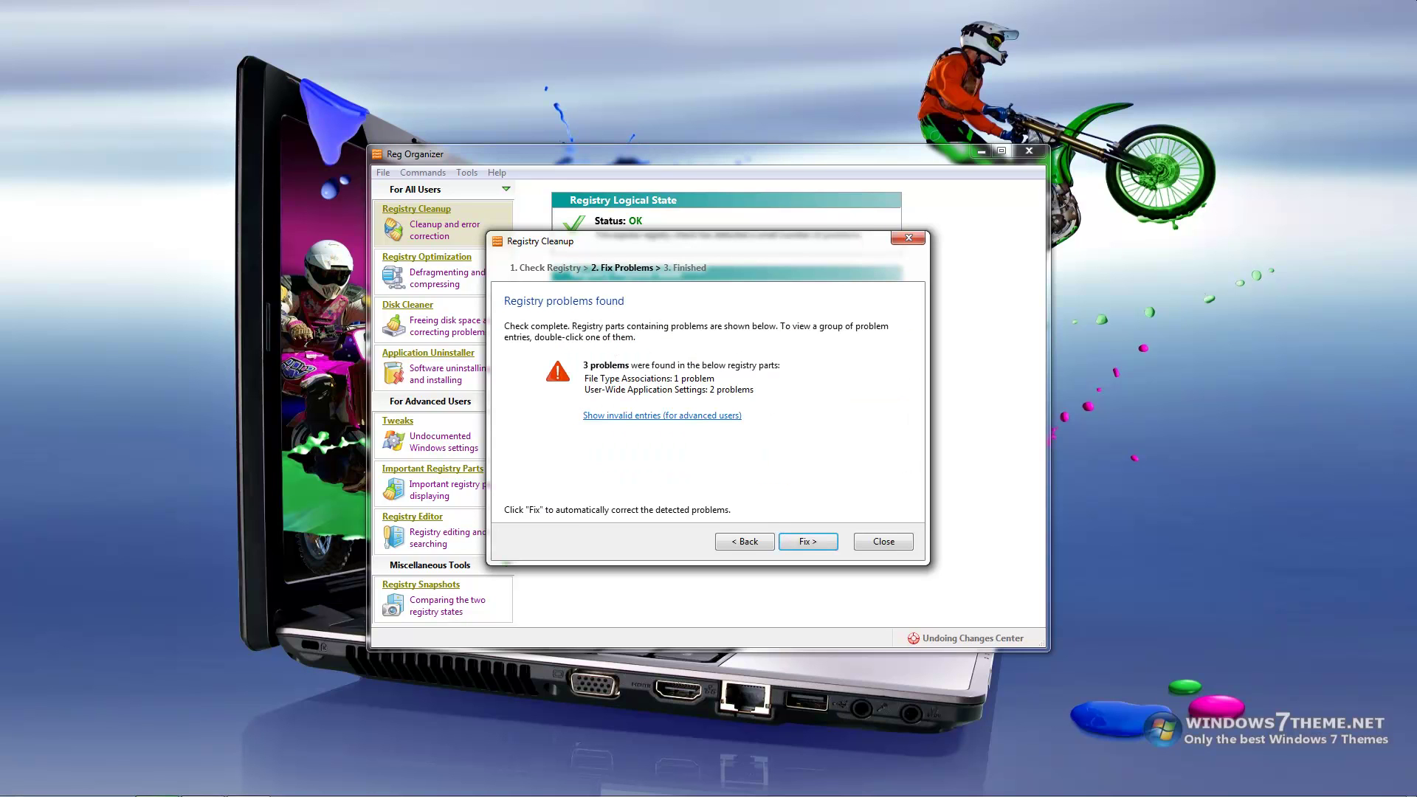
Mark all the invalid registry entries for correction in the problem details and fix them.
left_click(661, 415)
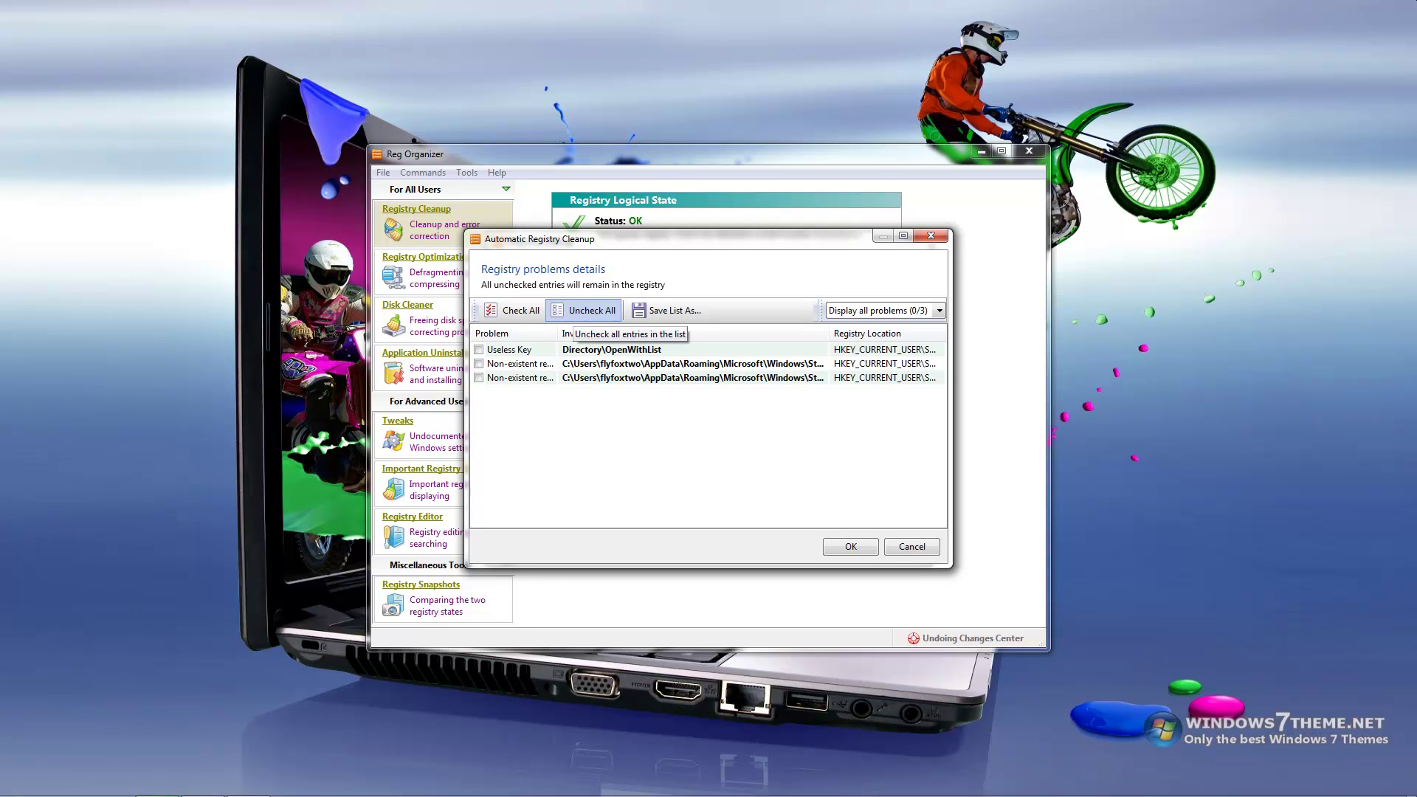
left_click(512, 310)
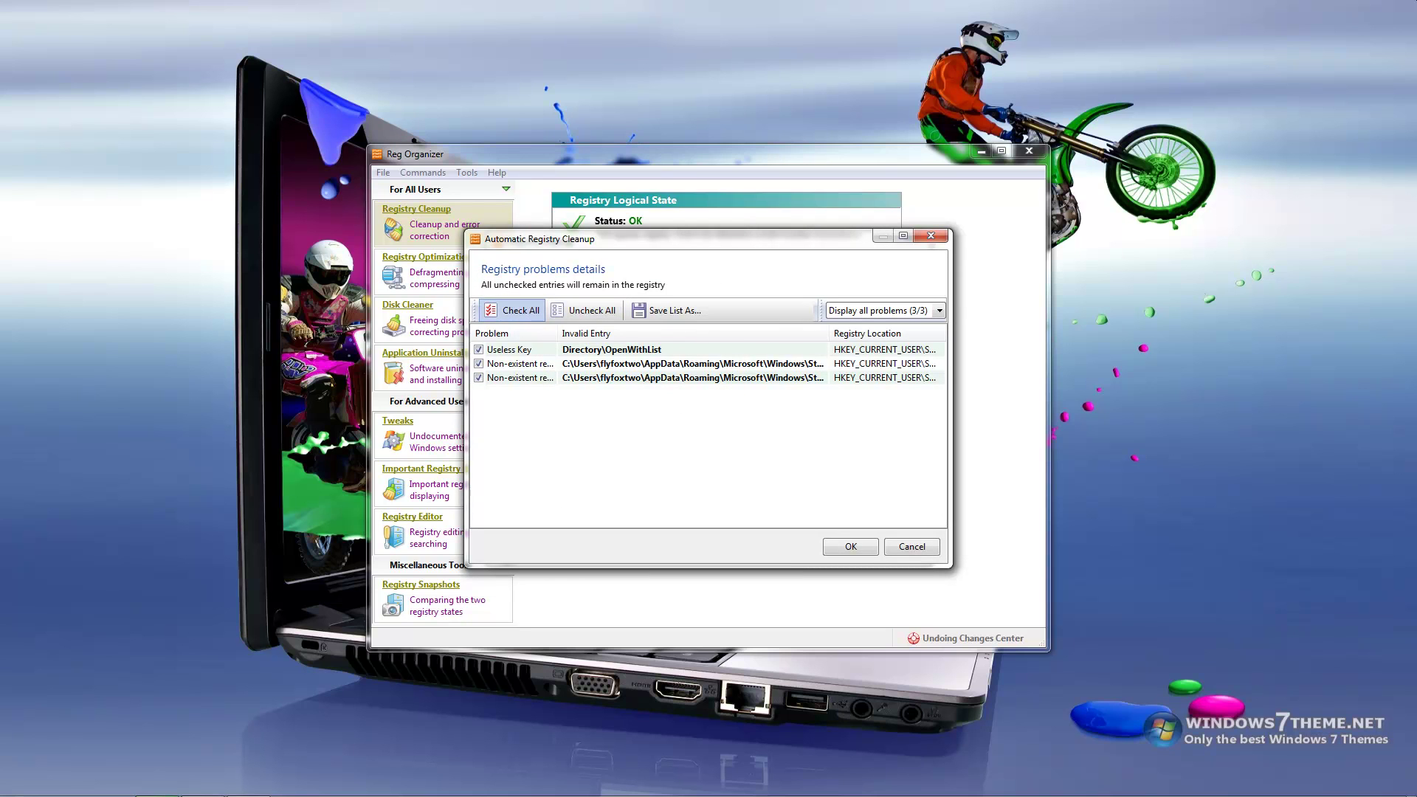
left_click(849, 546)
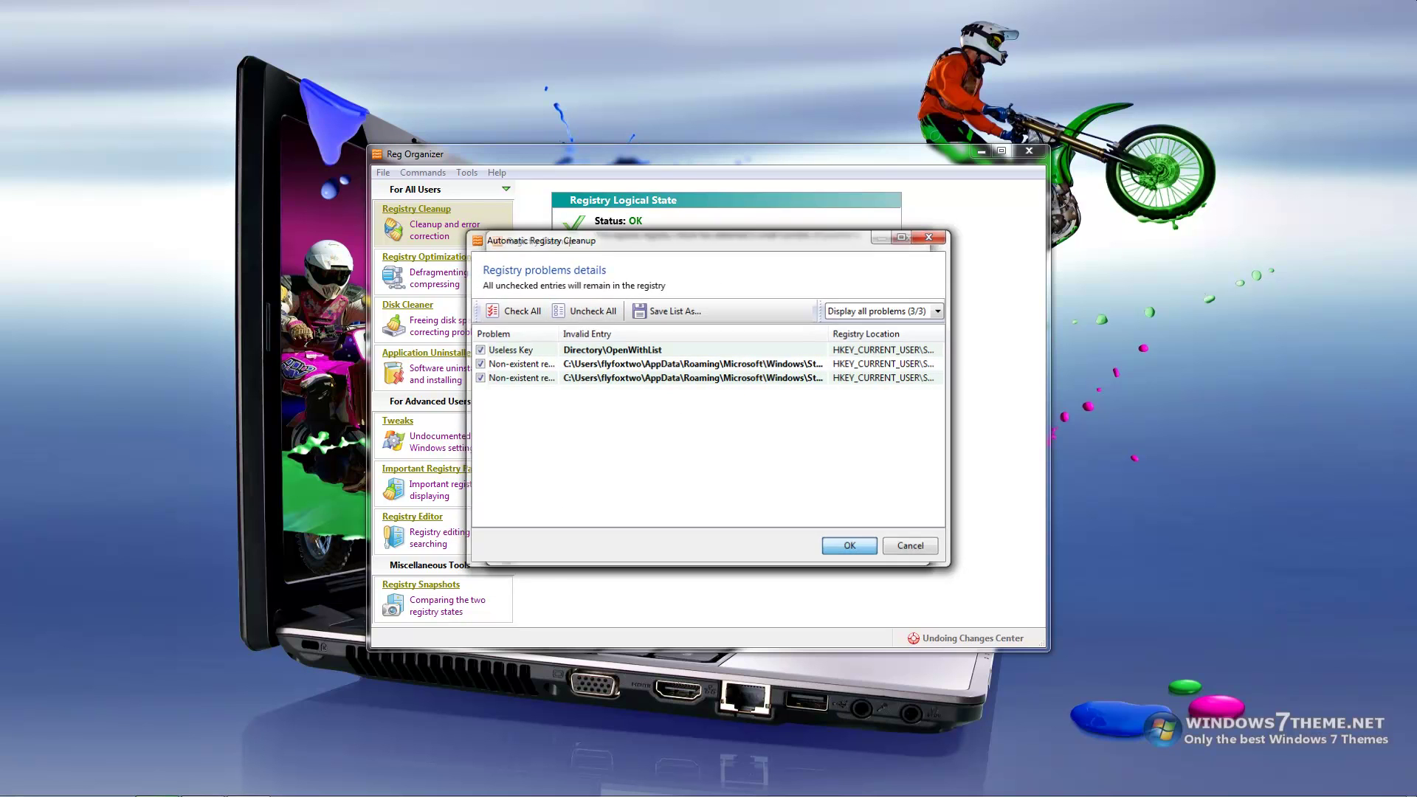
left_click(808, 541)
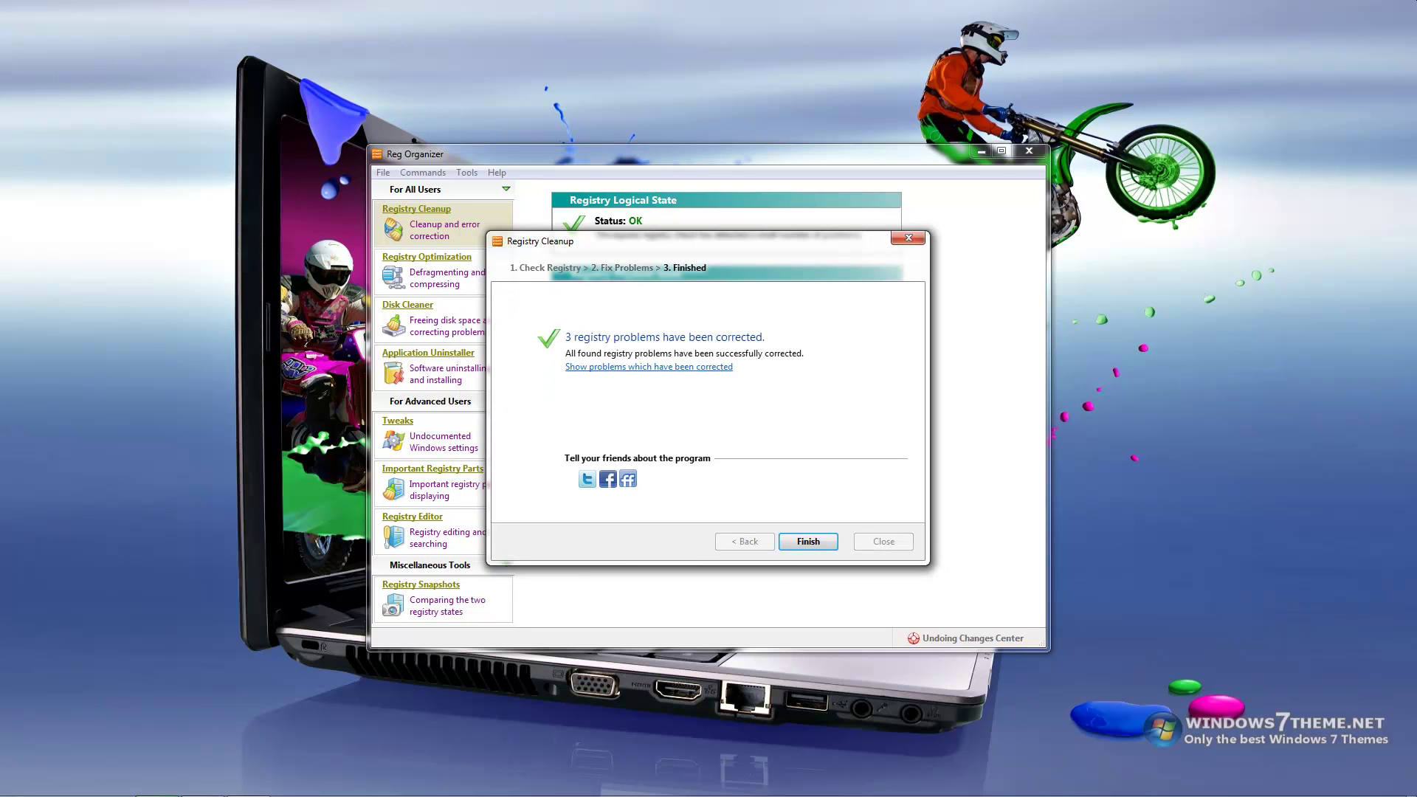
Review the list of corrected registry problems and finish the Registry Cleanup wizard.
left_click(648, 366)
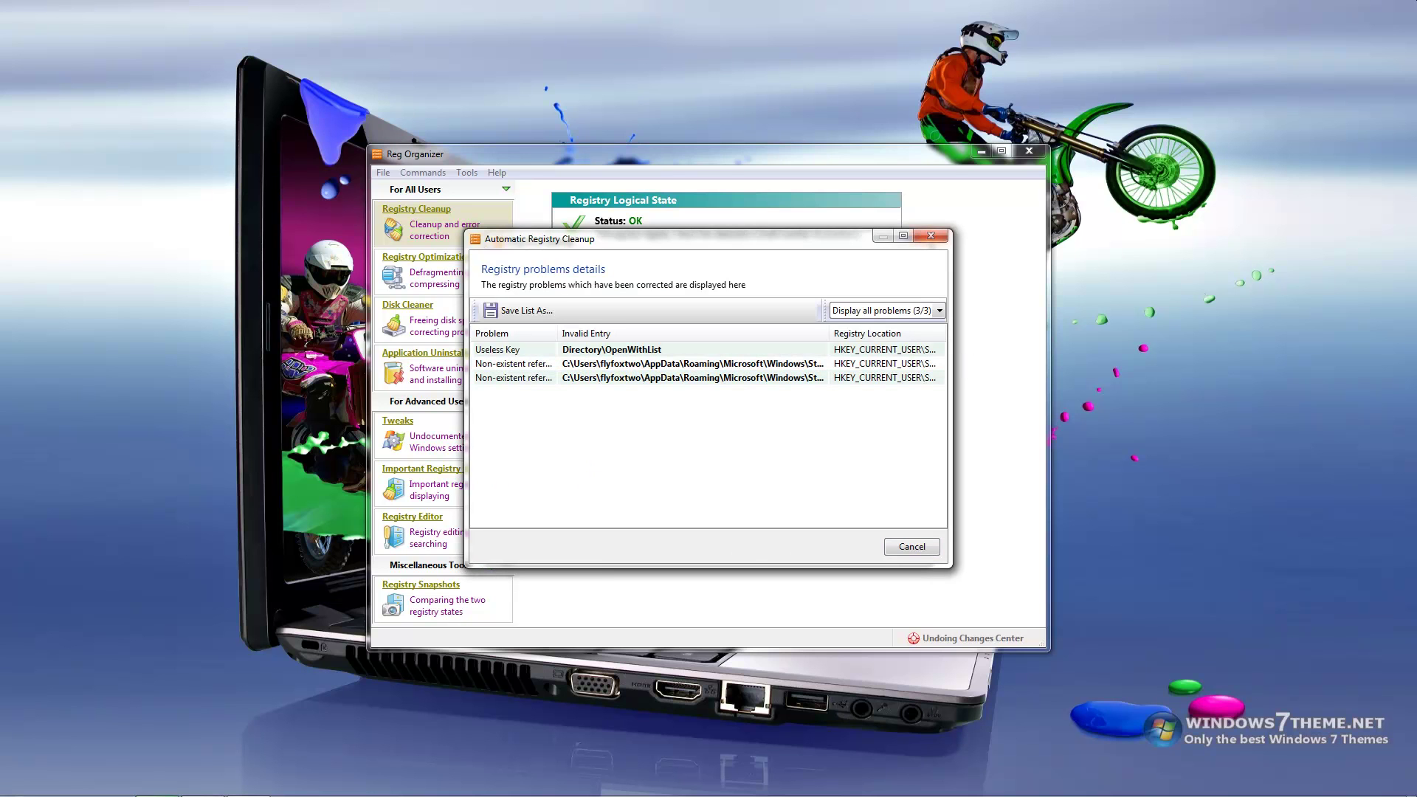
left_click(931, 236)
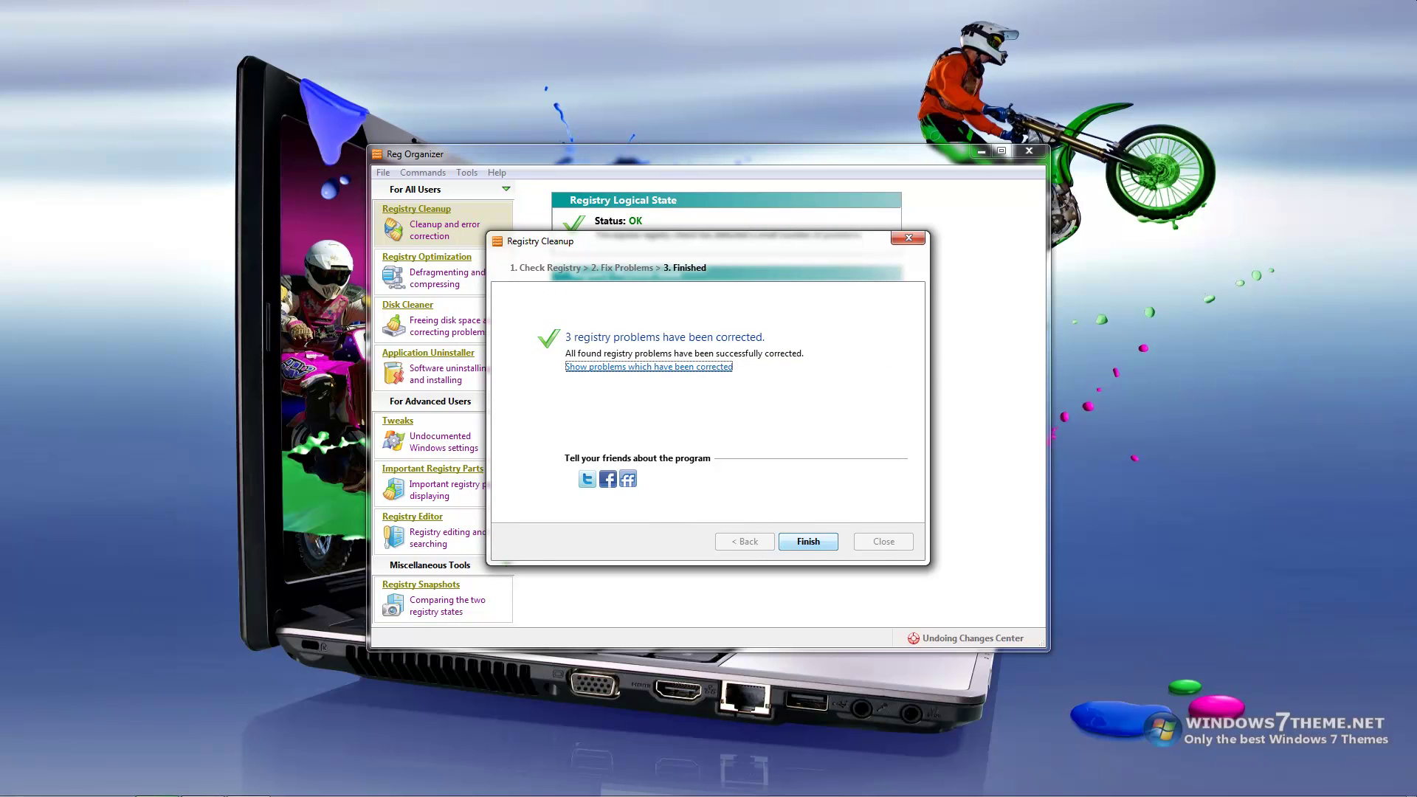
left_click(807, 540)
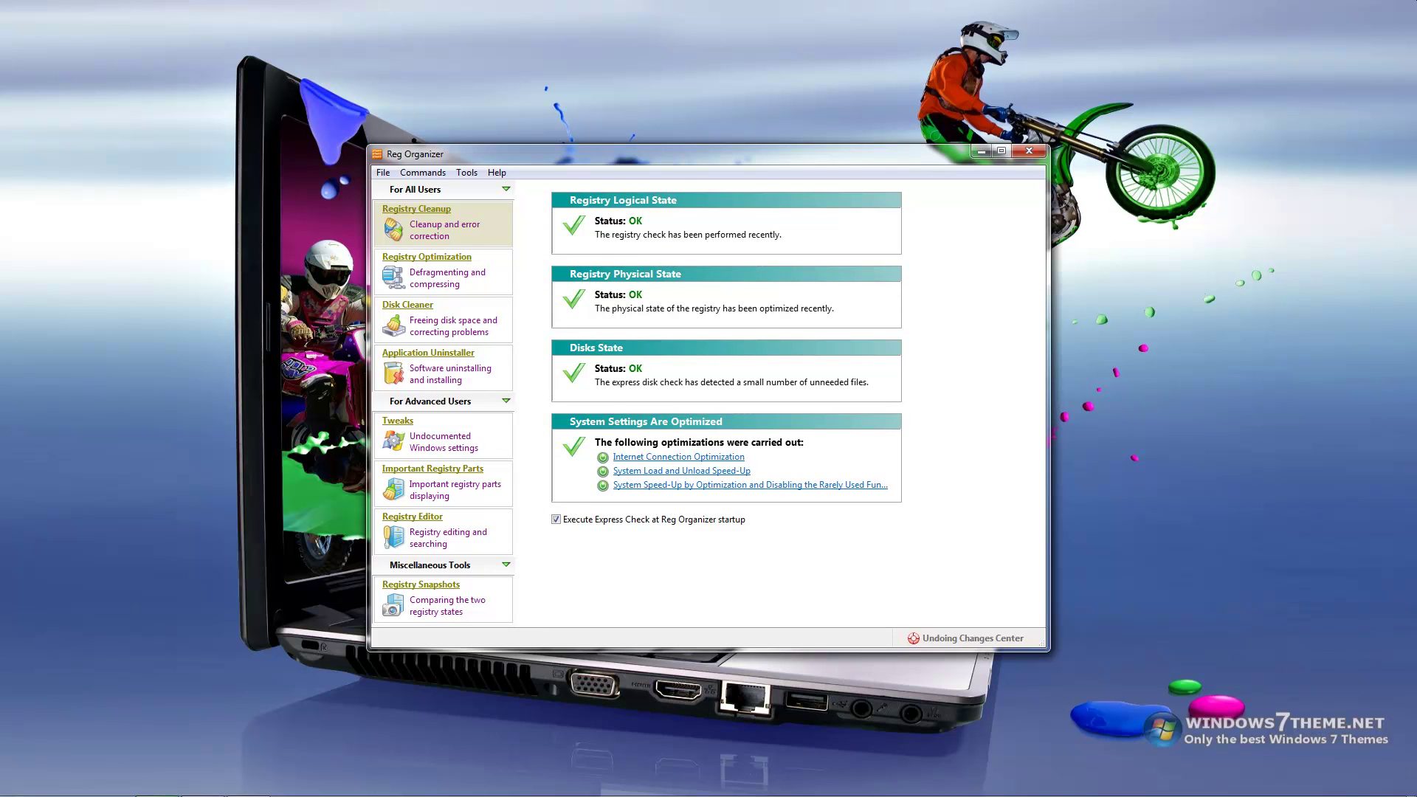
View the Registry Optimization tool's options and close it without running the optimization.
left_click(443, 271)
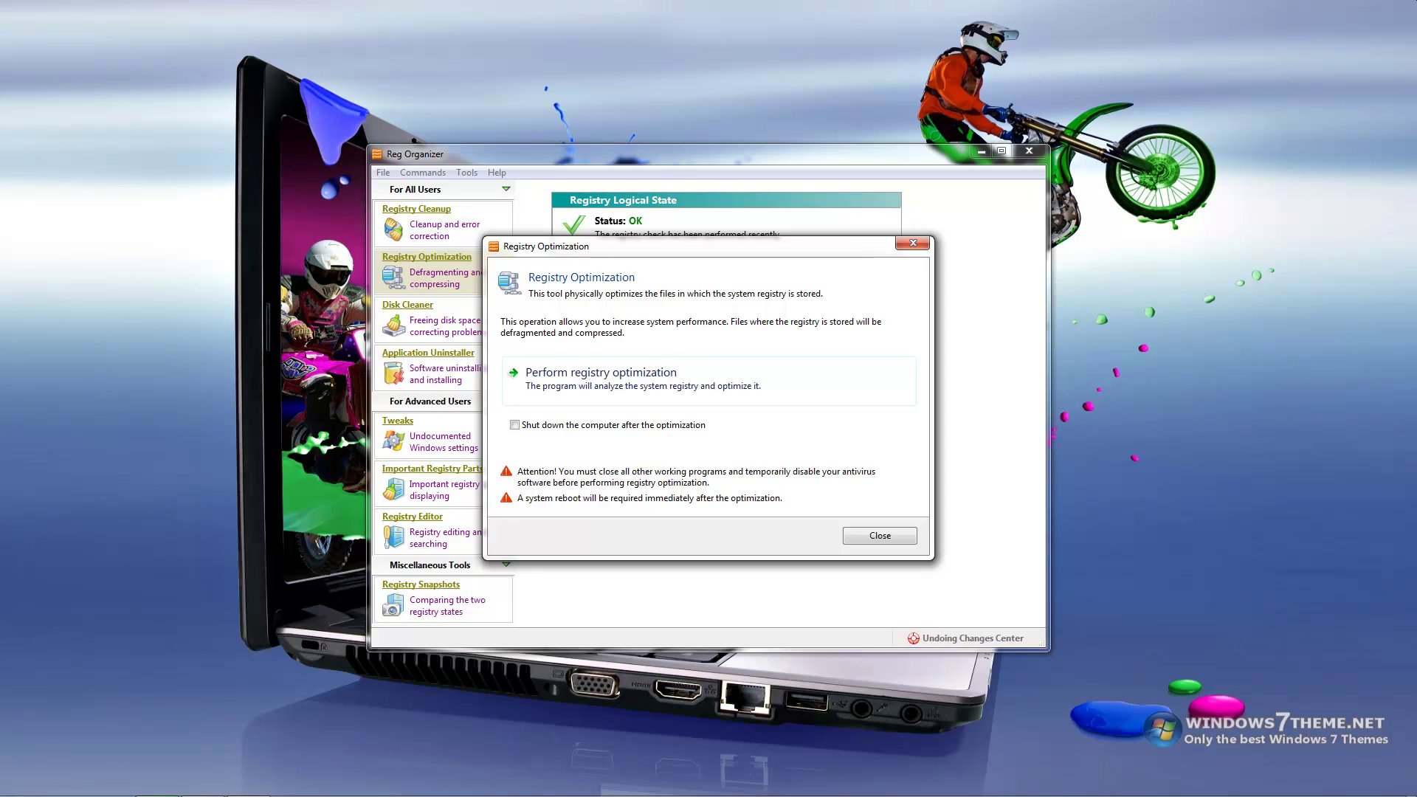
key("Escape")
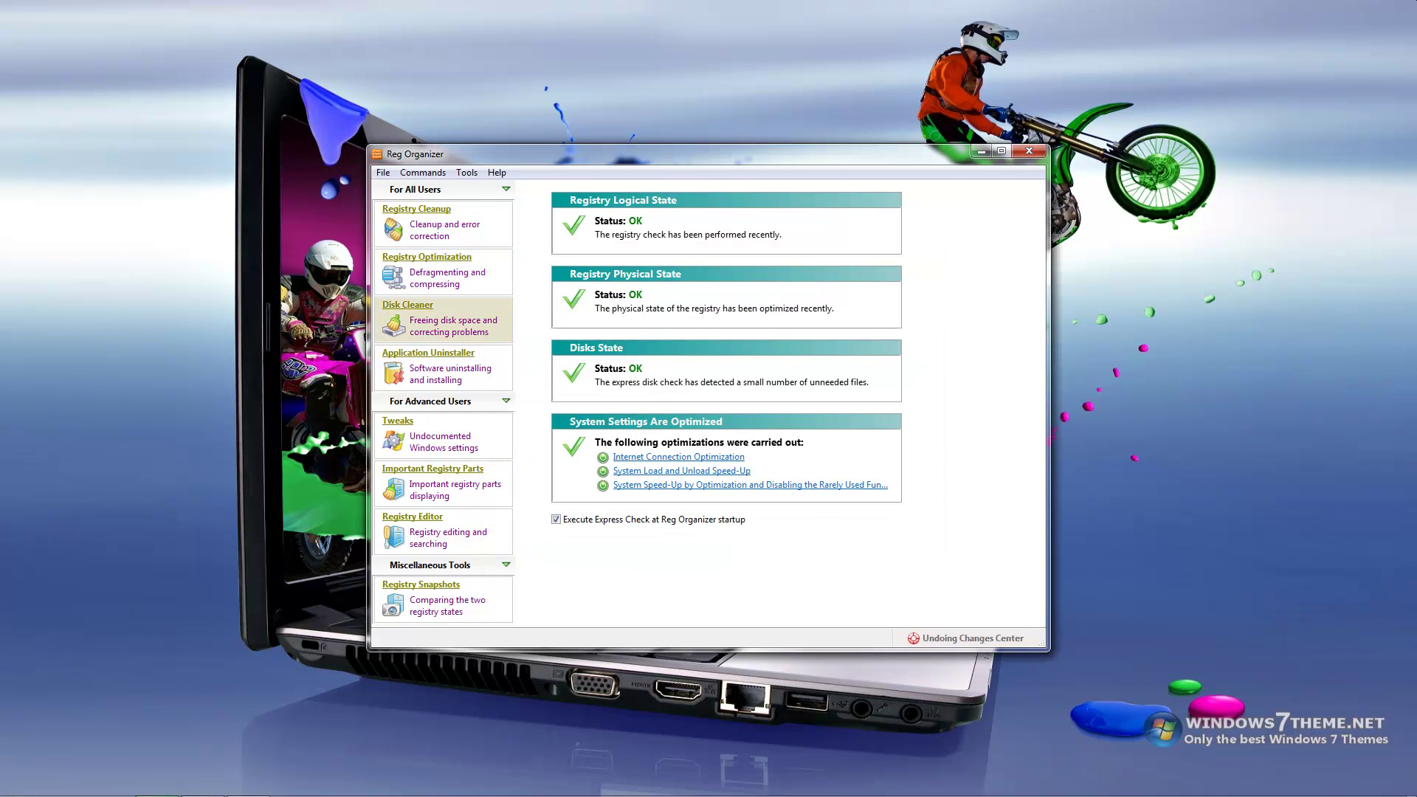
Open the Disk Cleaner and review the useless-file wildcards, accepting them as they are.
left_click(407, 304)
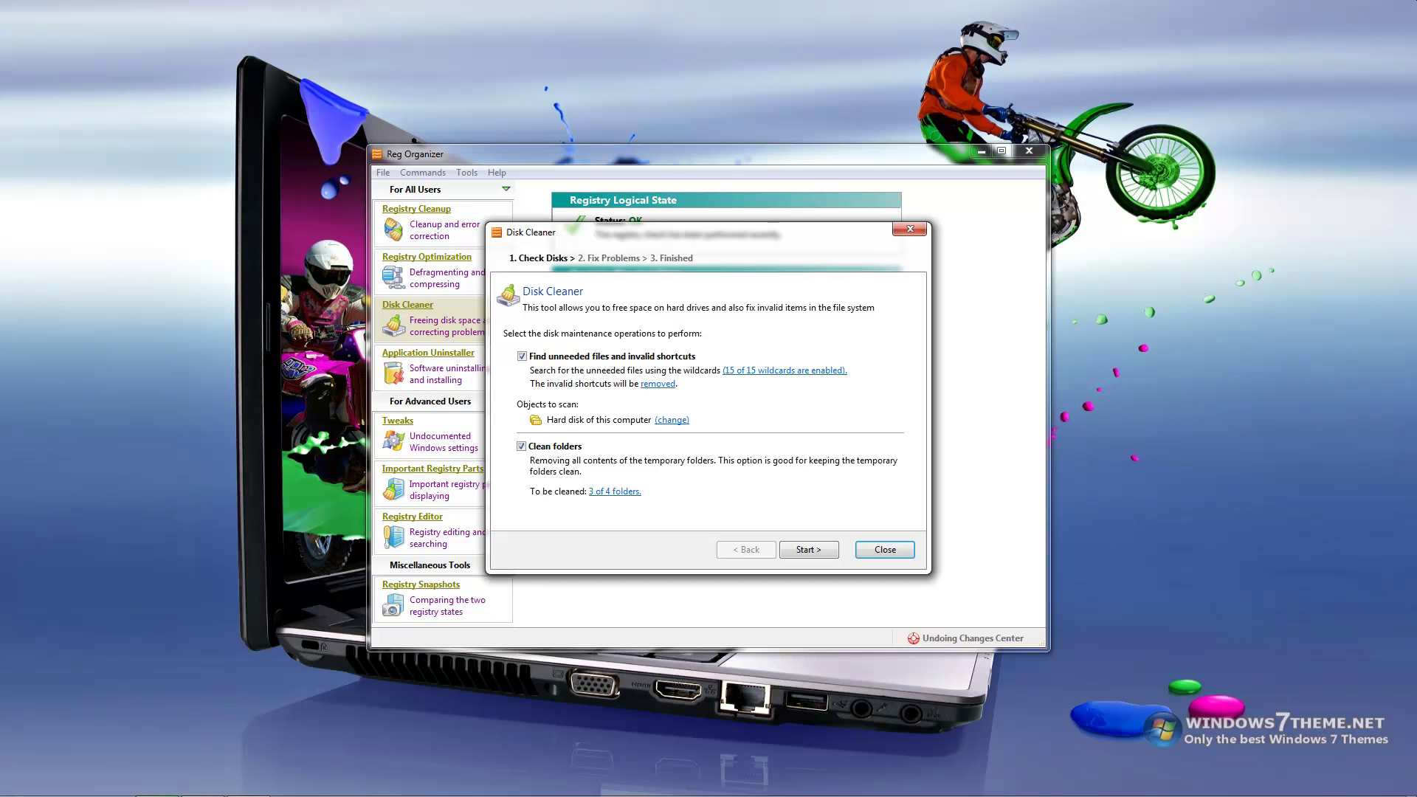
left_click(785, 369)
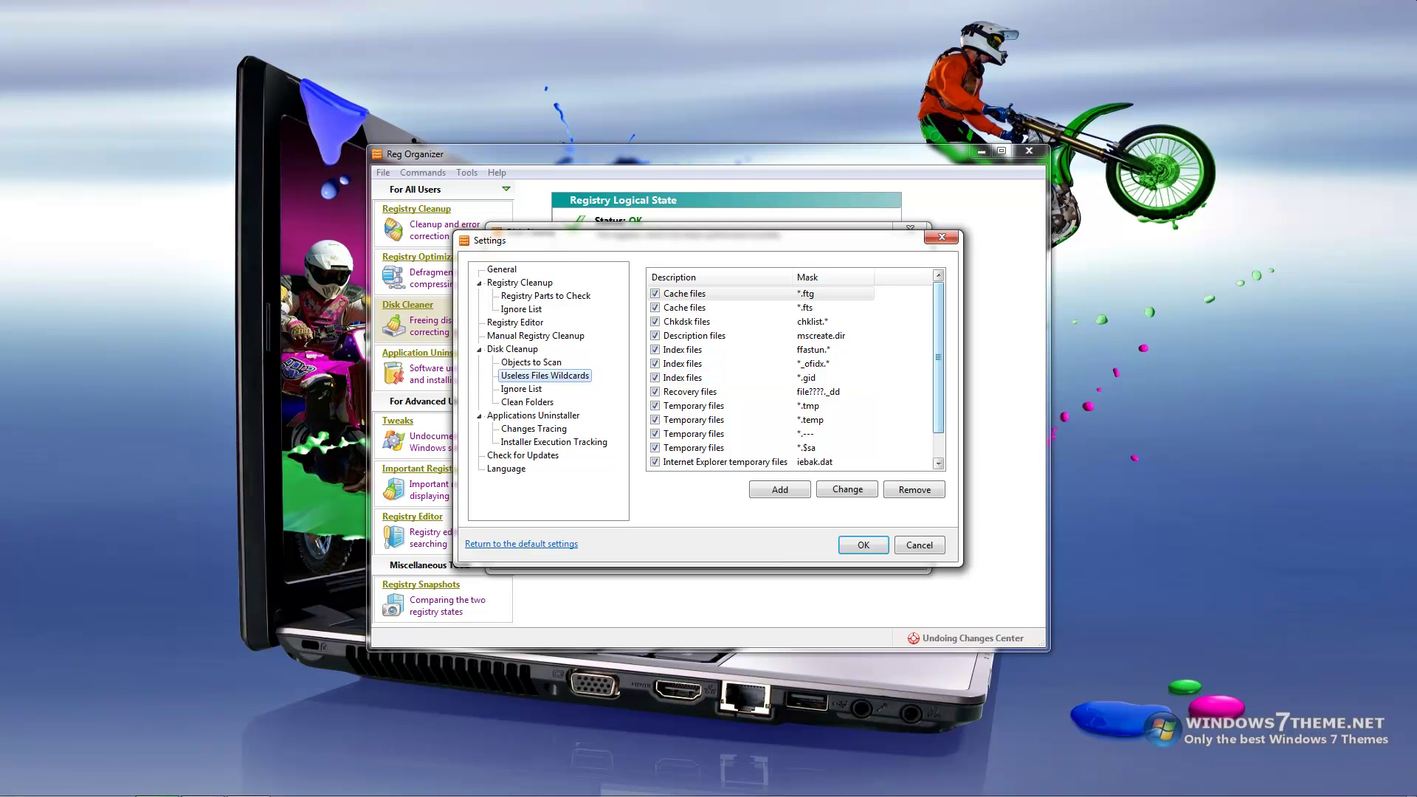
scroll(790, 376, "down", 1)
scroll(760, 293, "up", 1)
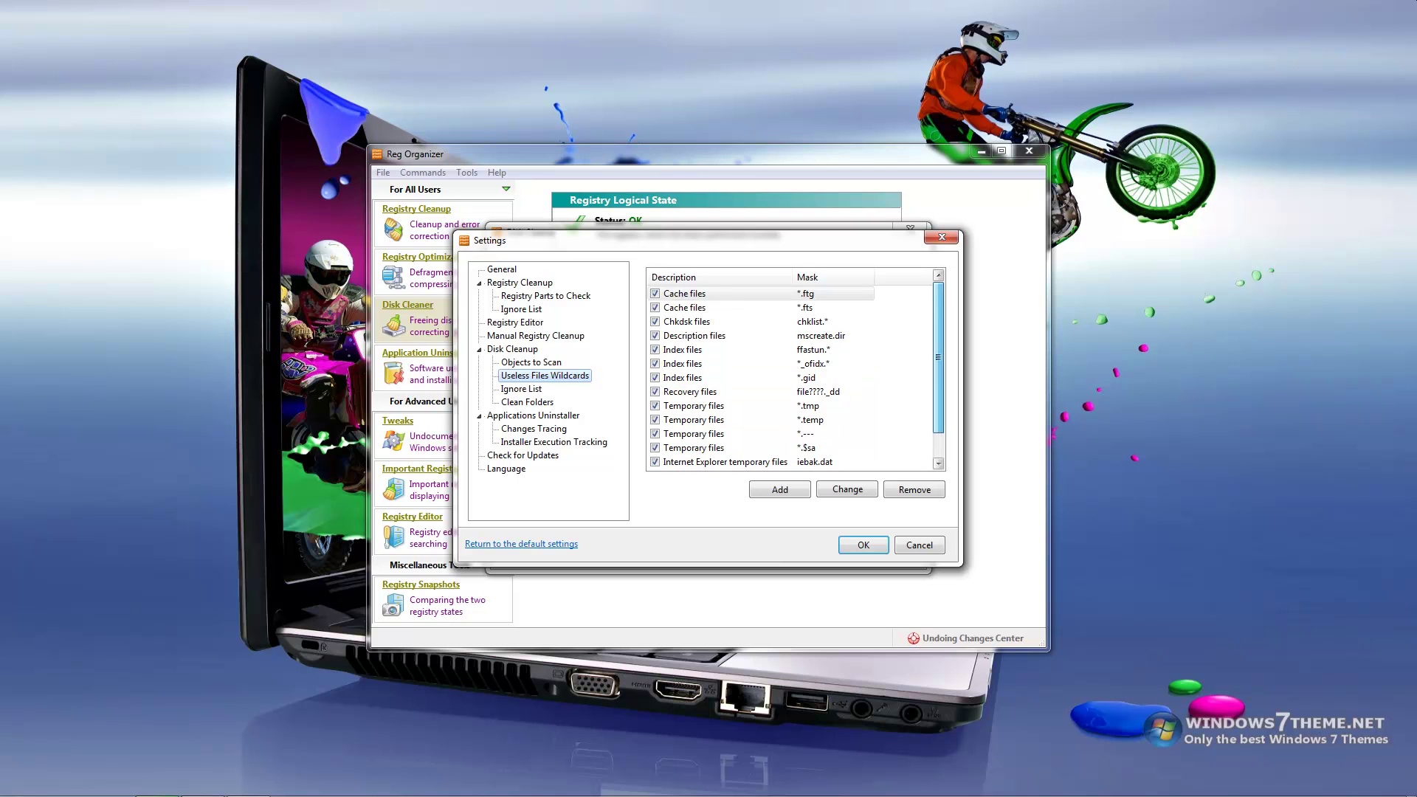
key("Return")
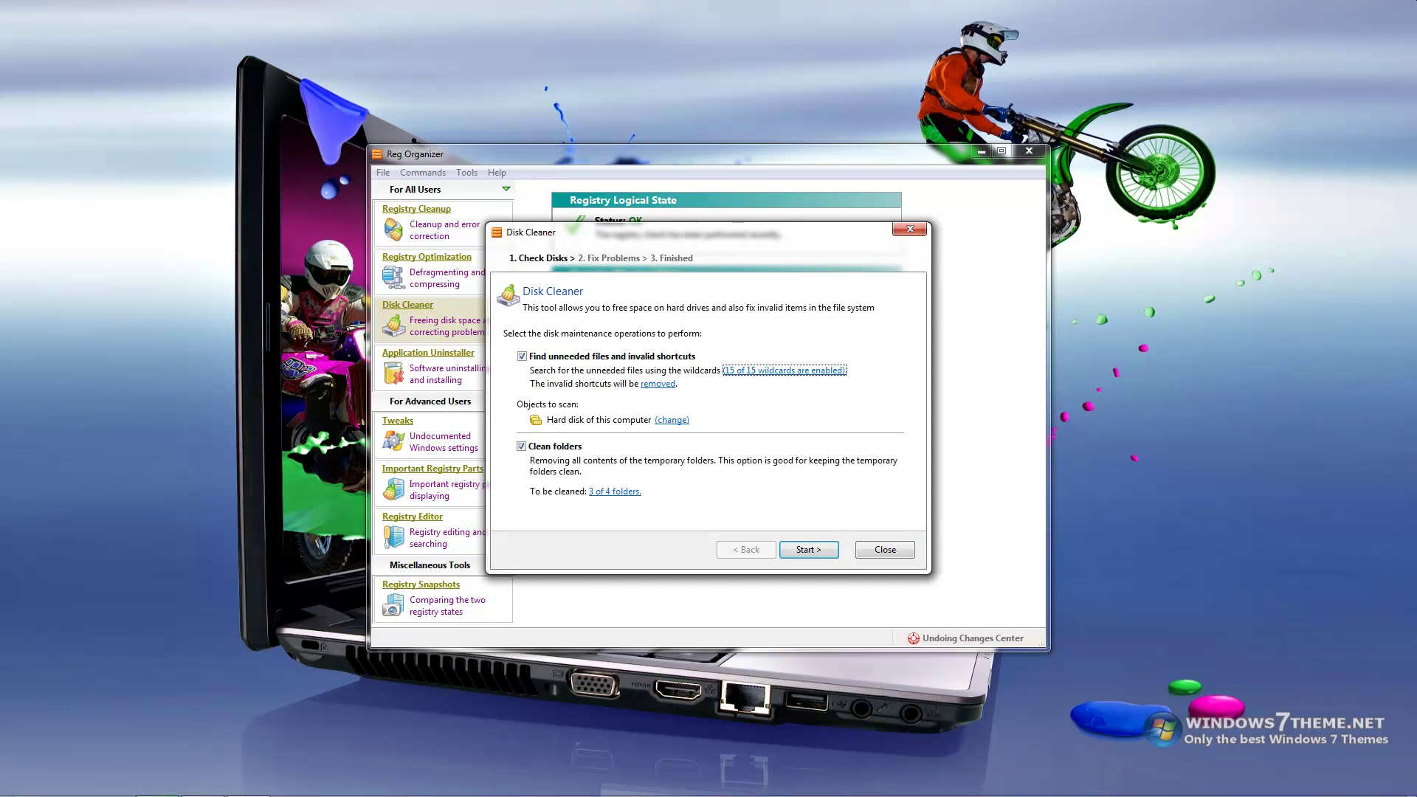
Review the Disk Cleaner's drives to scan and its folders to clean, accepting the existing selections.
key("Tab")
key("Tab")
key("Return")
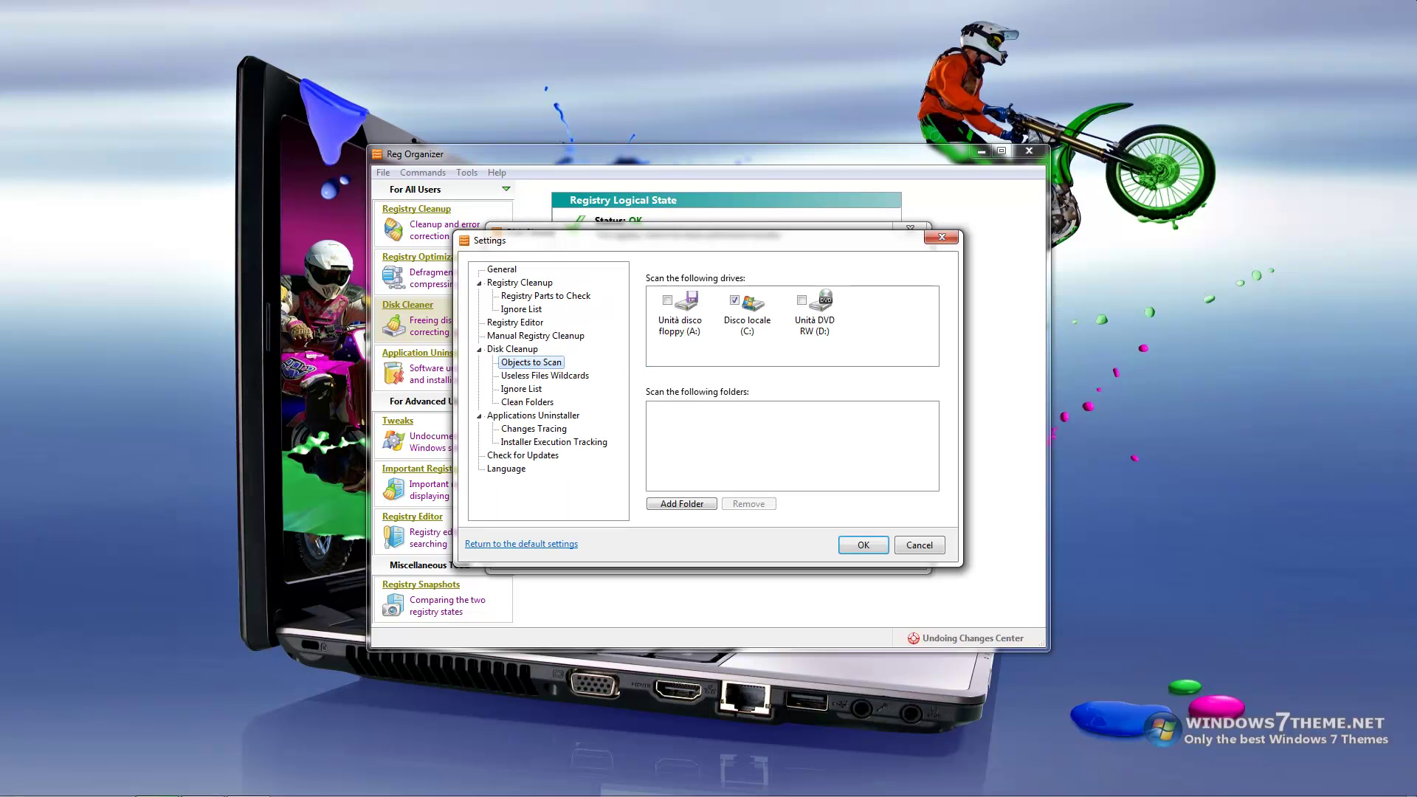
key("Return")
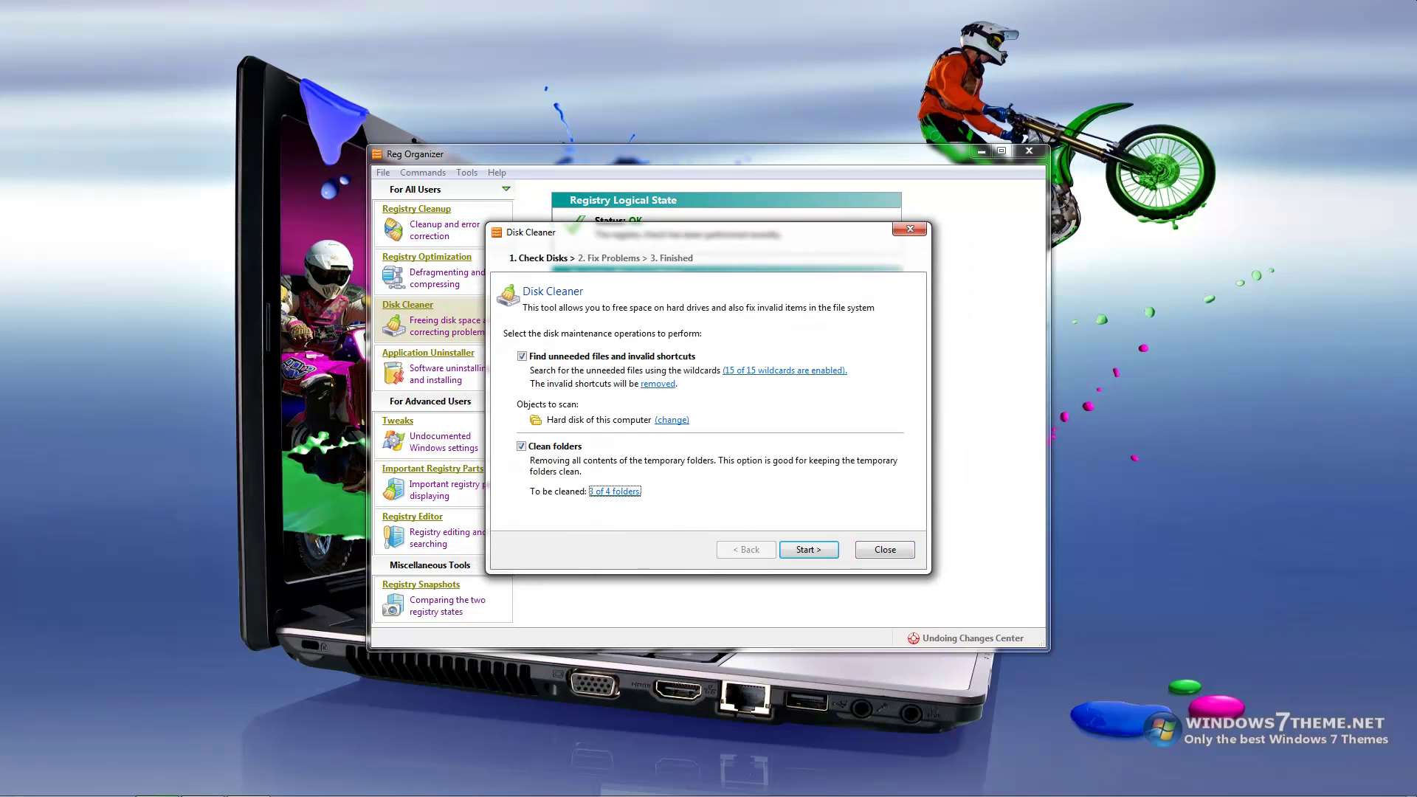
key("Tab")
key("Tab")
key("Return")
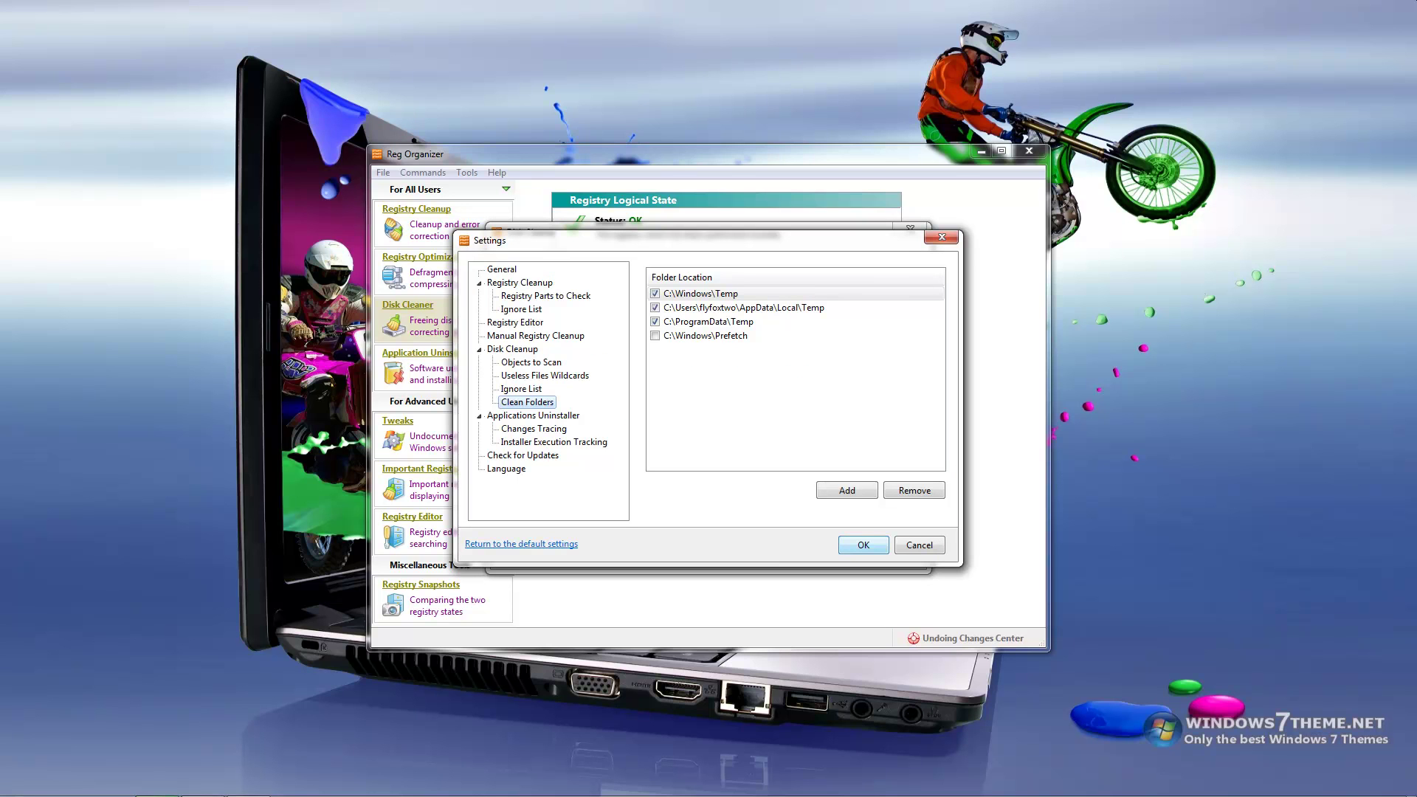
key("Return")
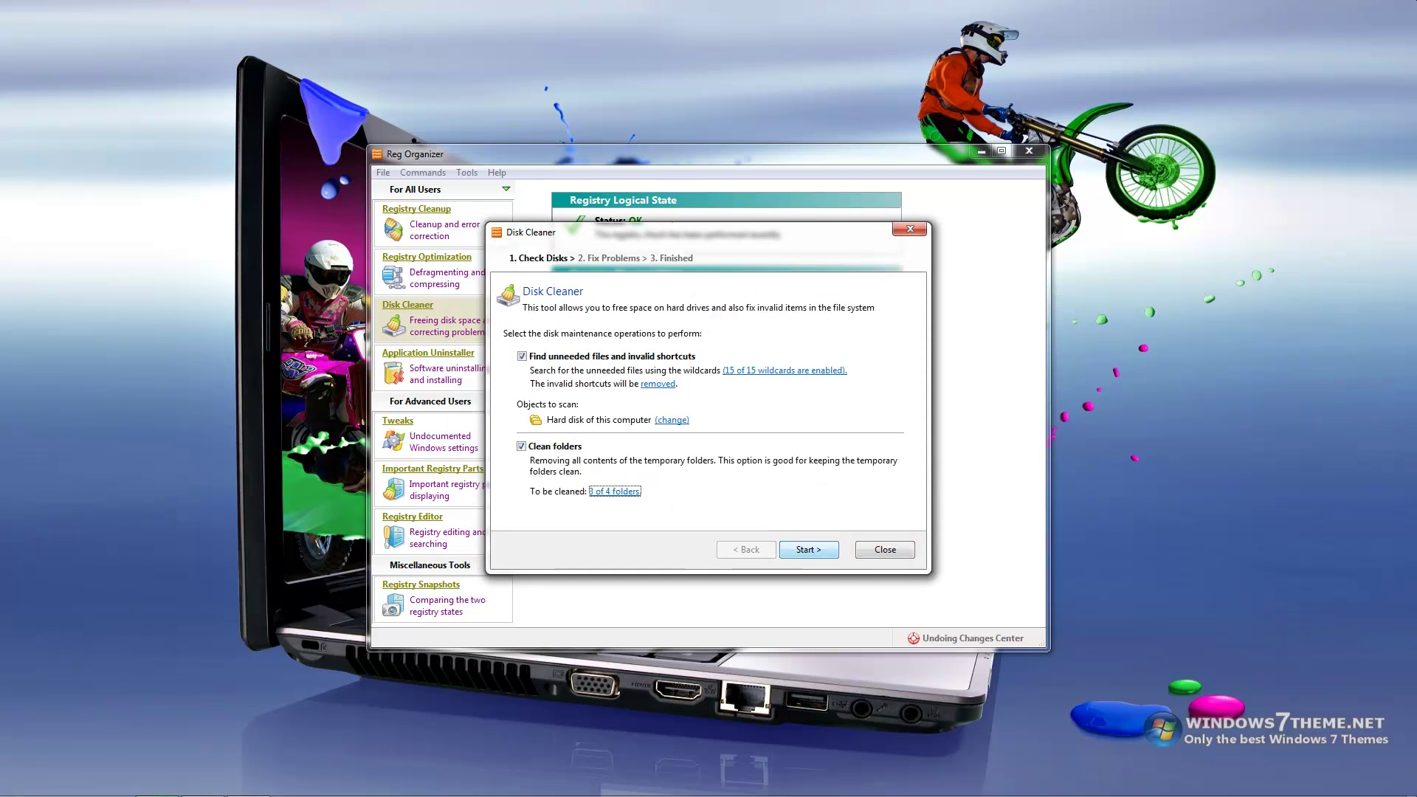
Run the disk check, mark all the problem files for removal in the details, and fix them.
key("Return")
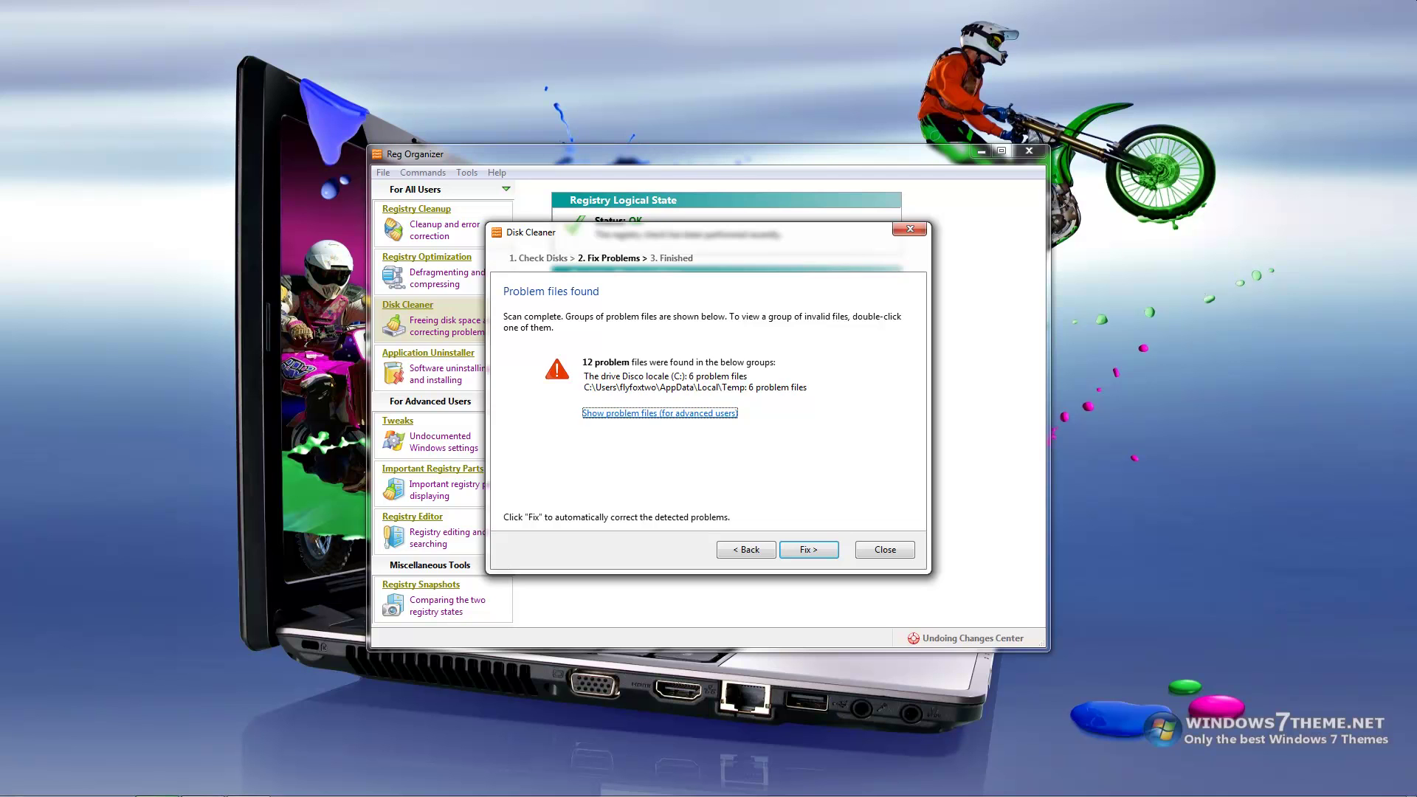
left_click(660, 412)
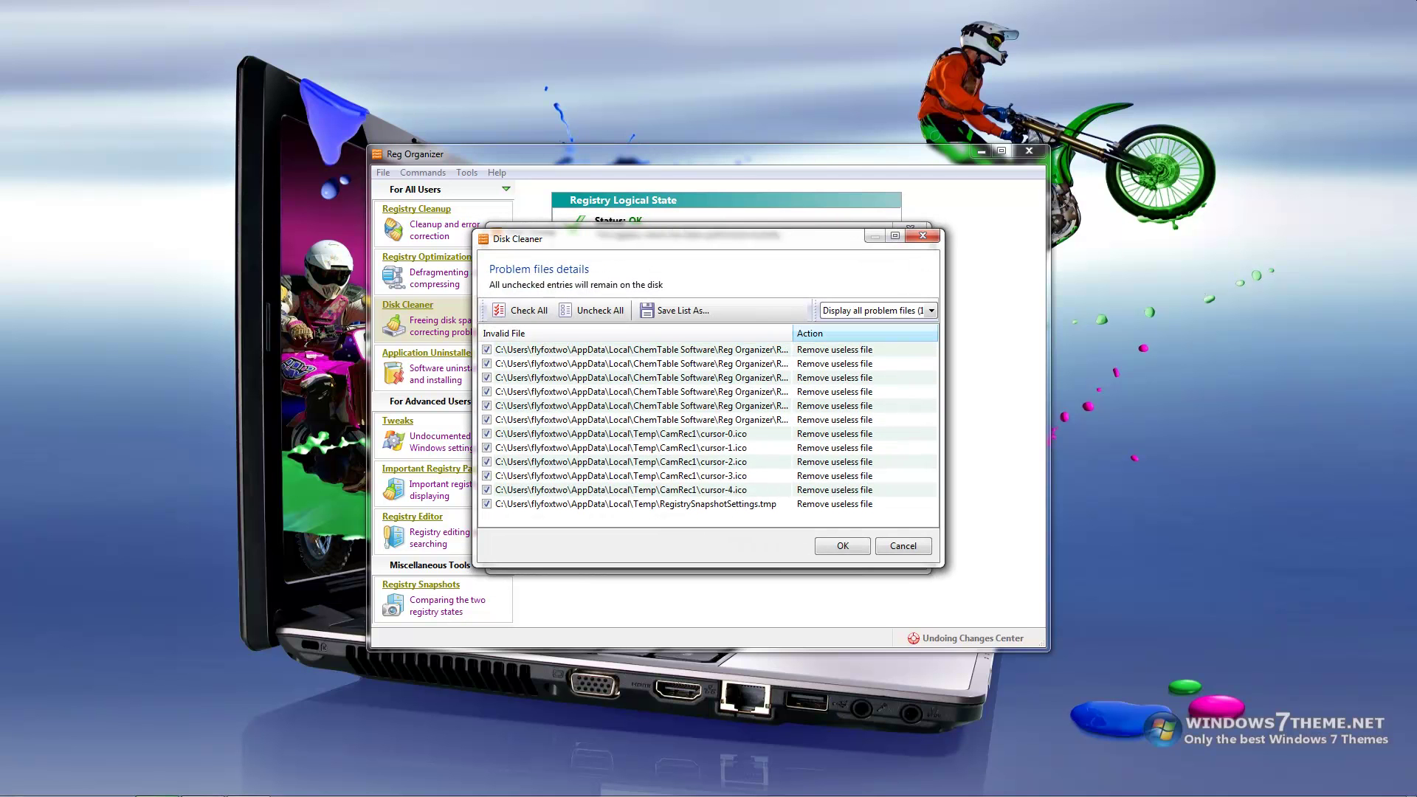
left_click(593, 309)
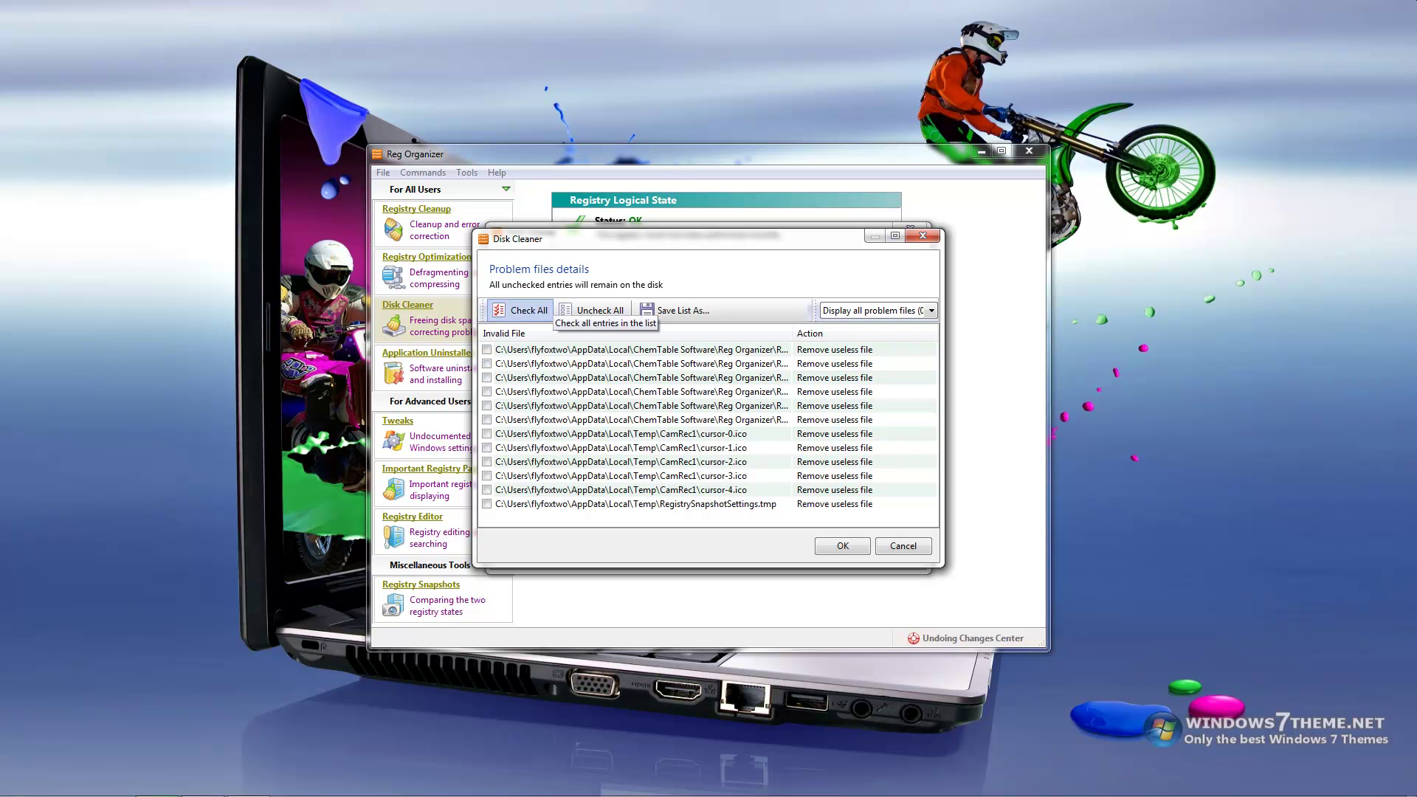
left_click(521, 310)
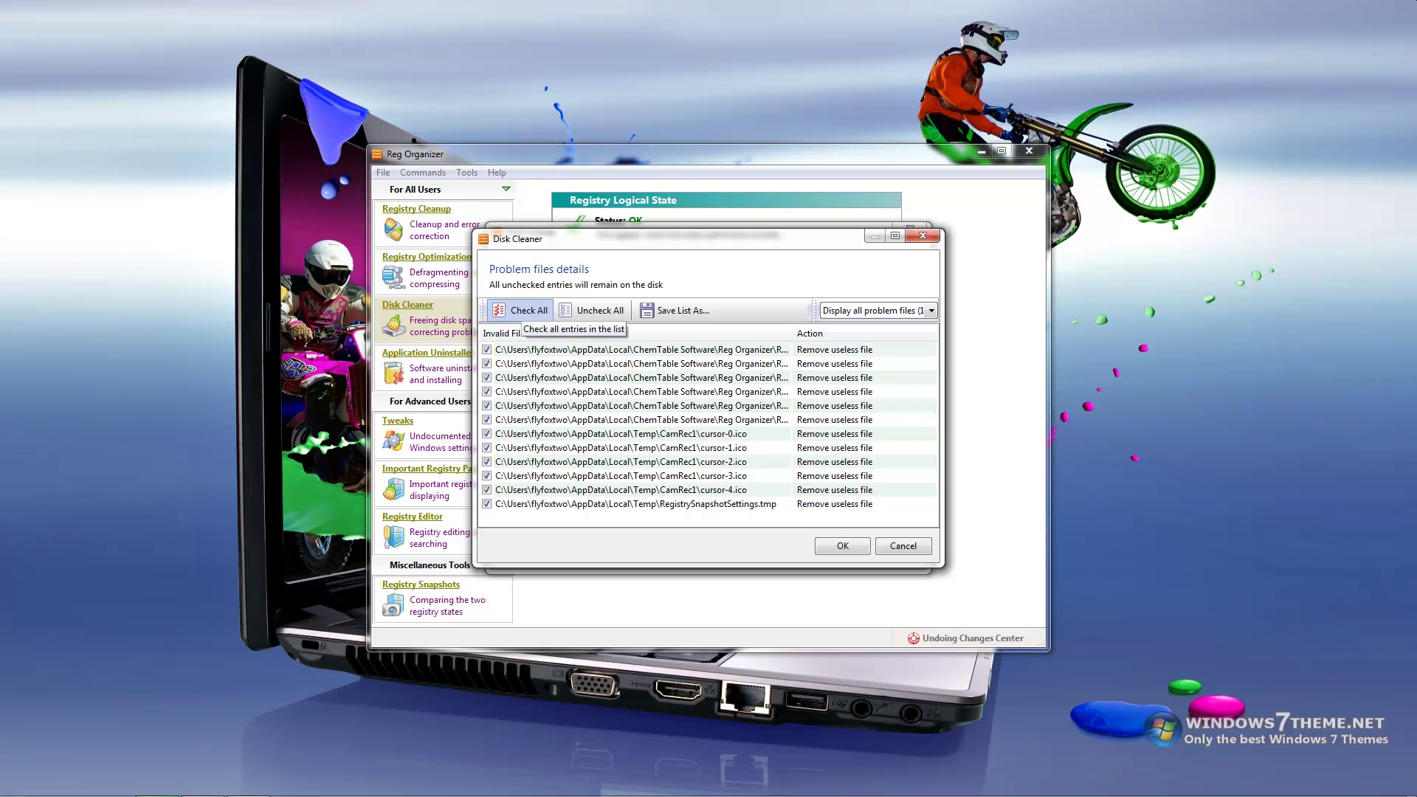
left_click(842, 546)
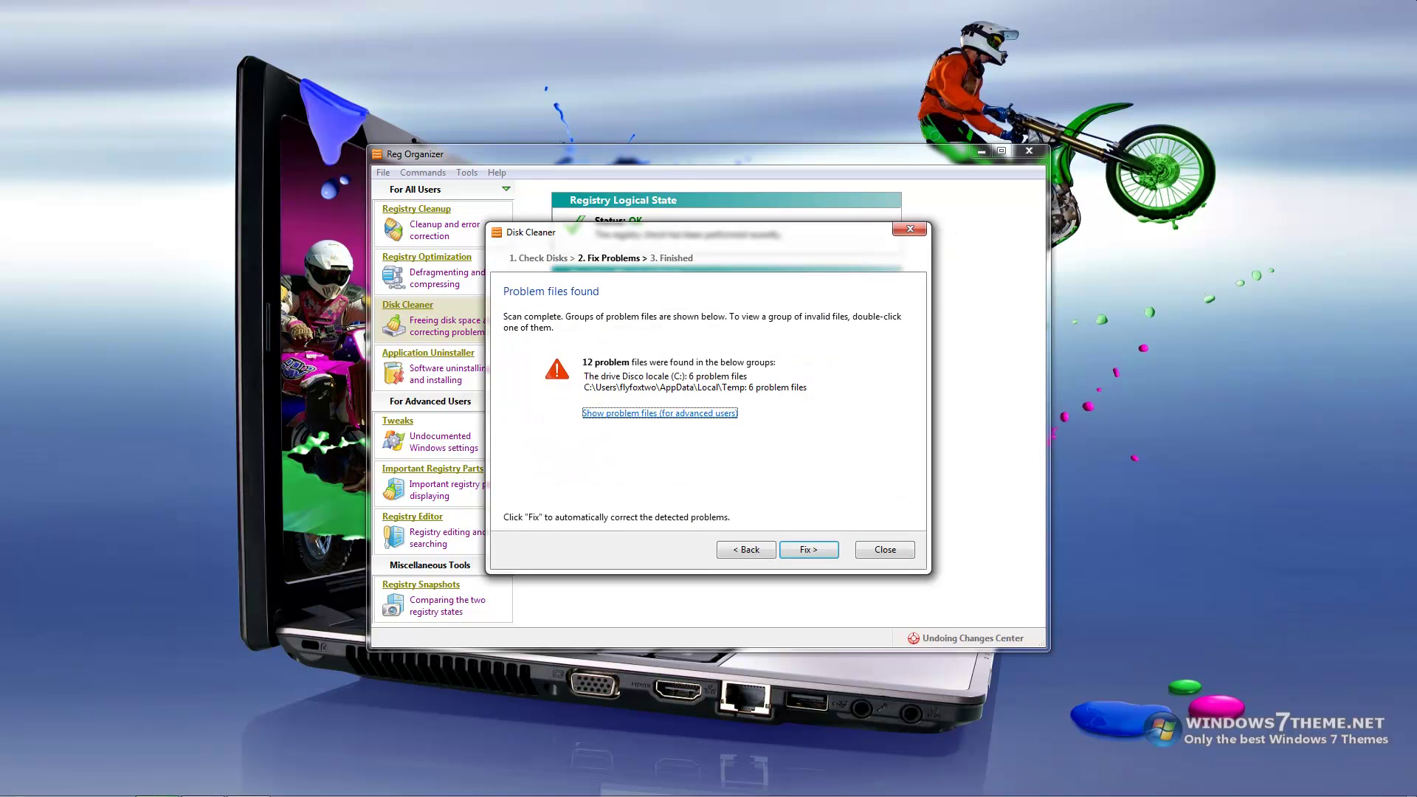
left_click(808, 550)
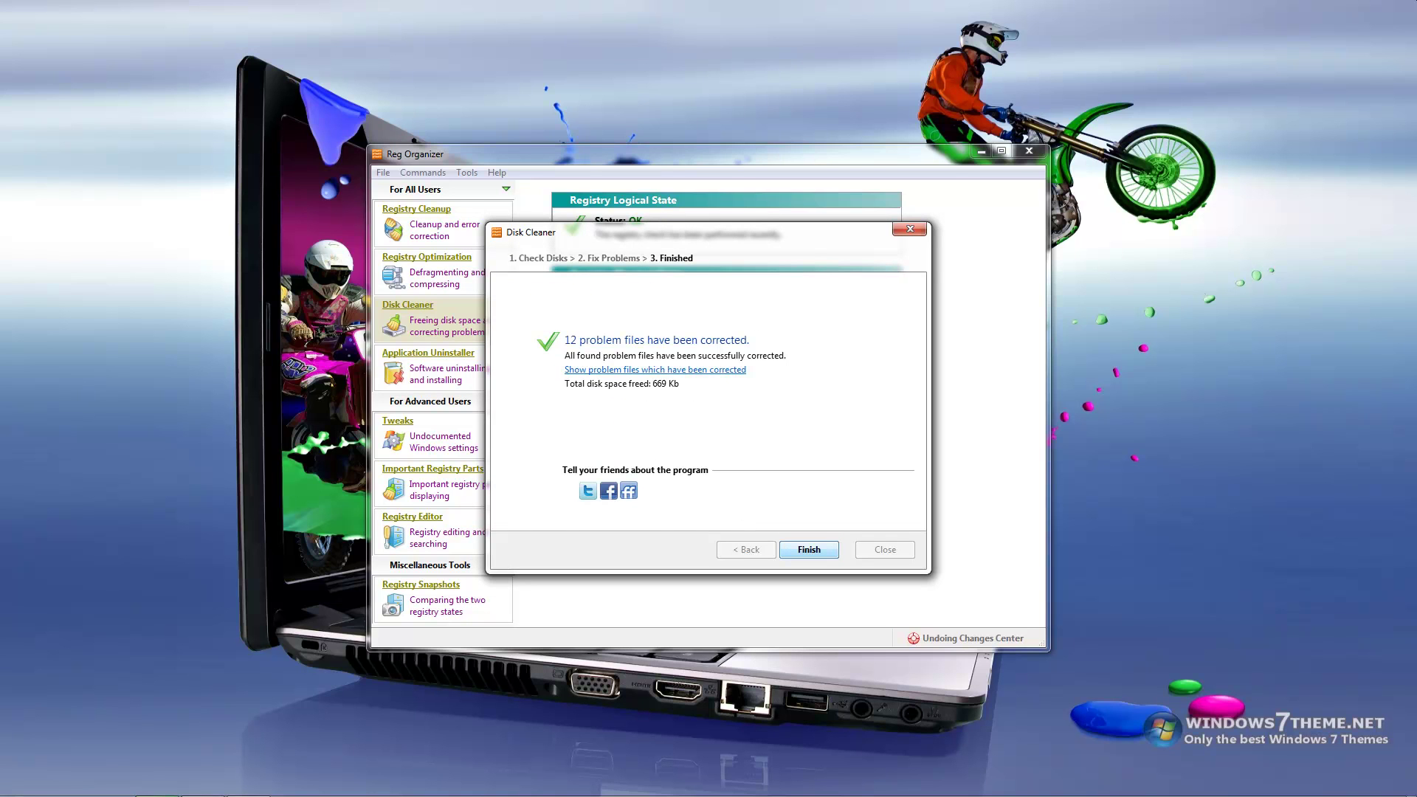
Review the list of corrected problem files and finish the Disk Cleaner wizard.
left_click(633, 378)
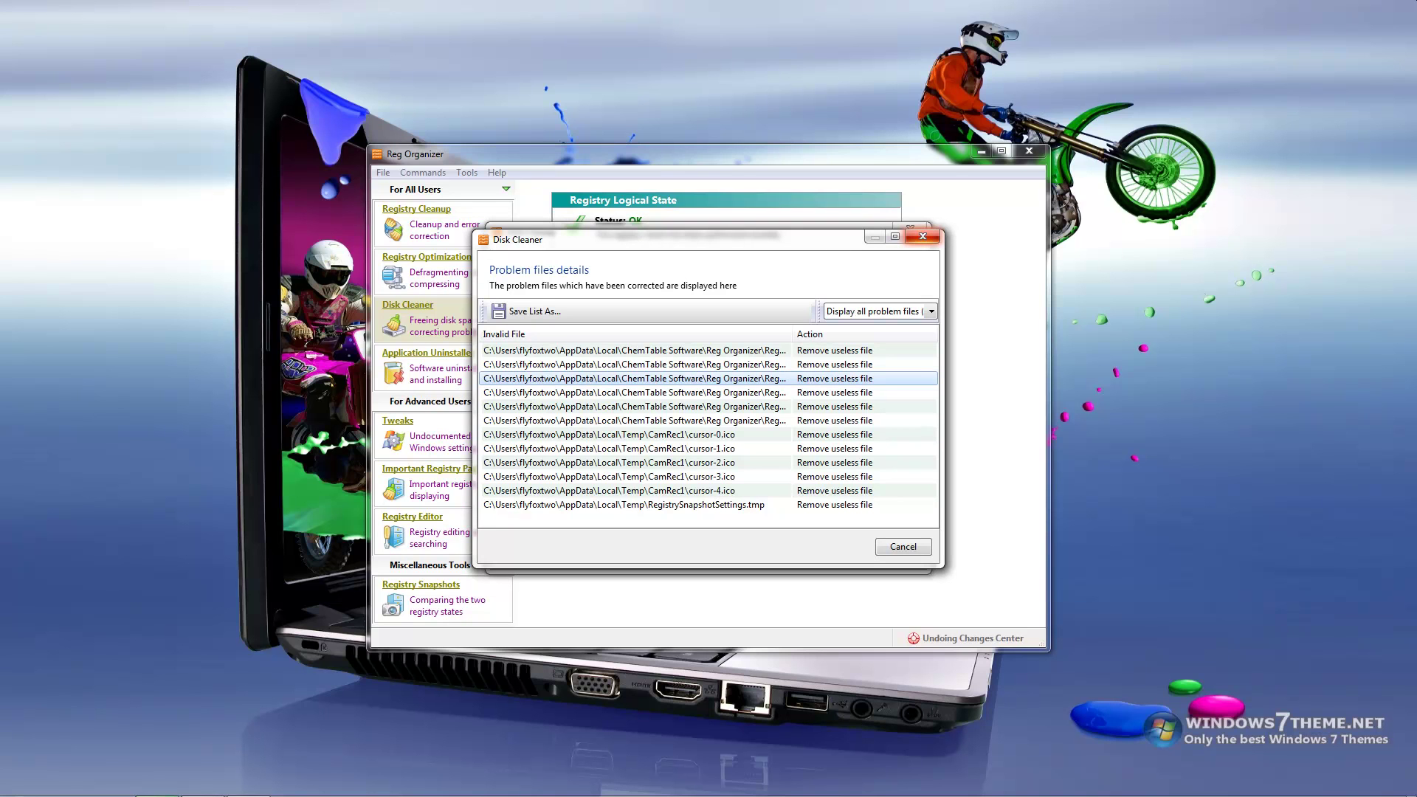
left_click(922, 236)
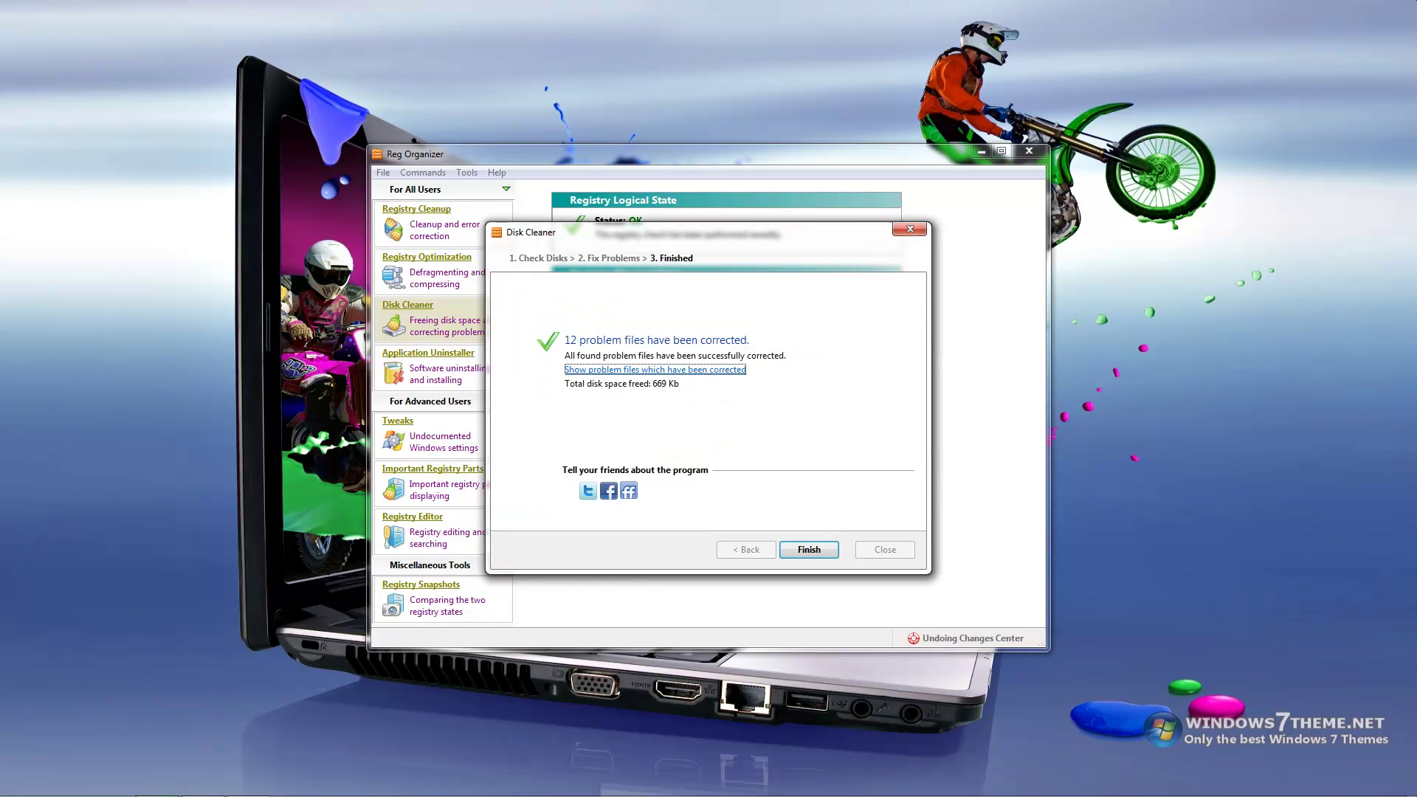
left_click(808, 549)
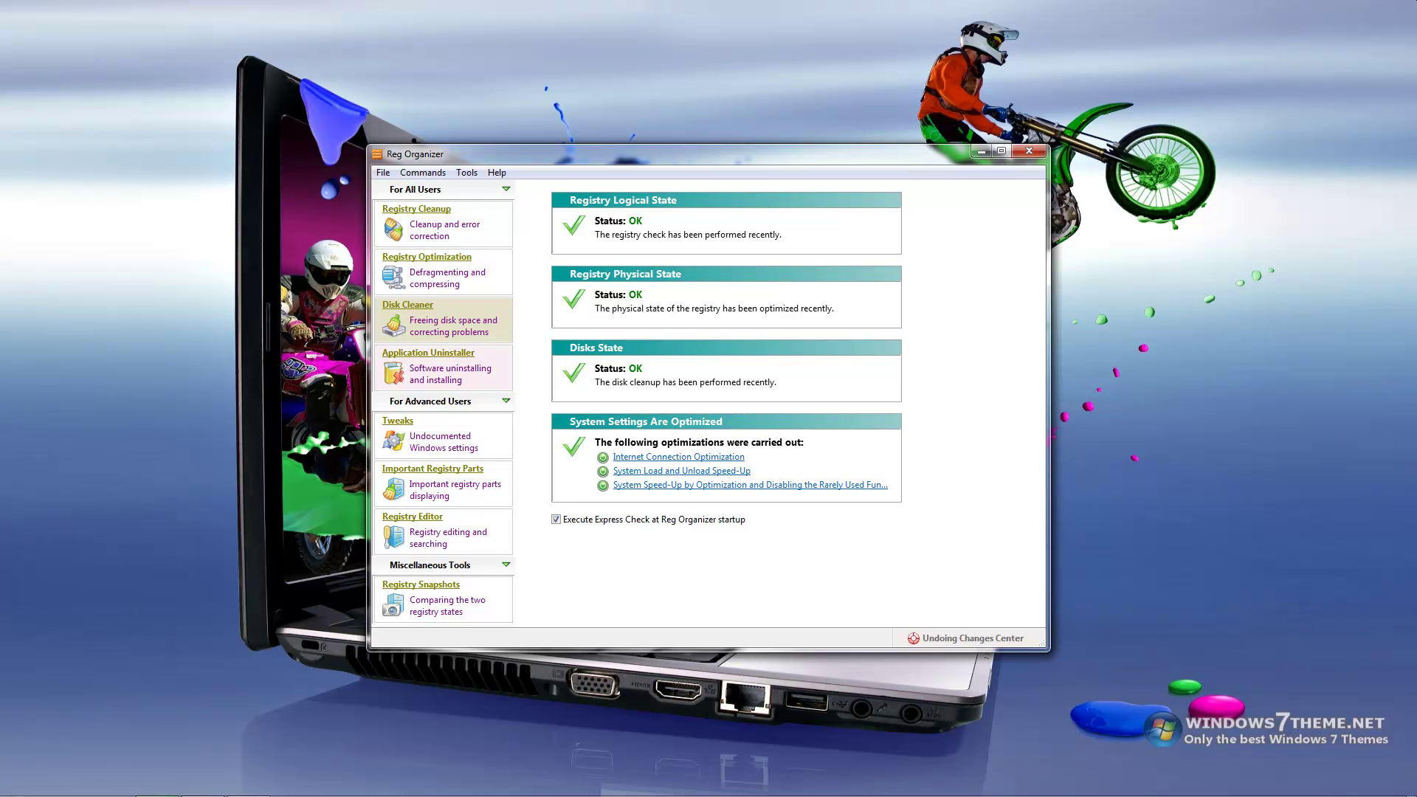
Browse the installed programs in the Application Uninstaller, view the FileHippo.com Update Checker entry, and close the tool.
left_click(428, 353)
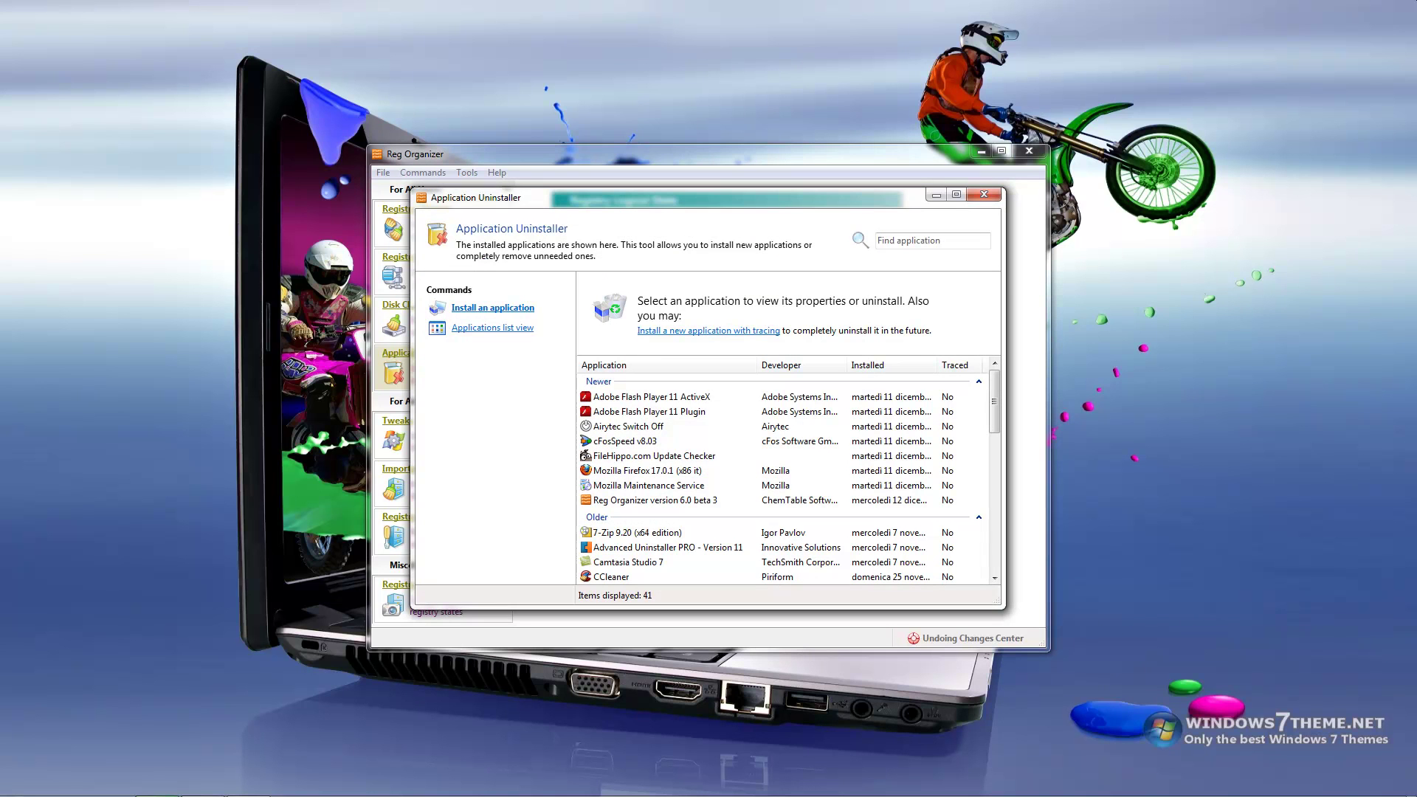
left_click_drag(994, 401, 994, 407)
scroll(789, 477, "down", 9)
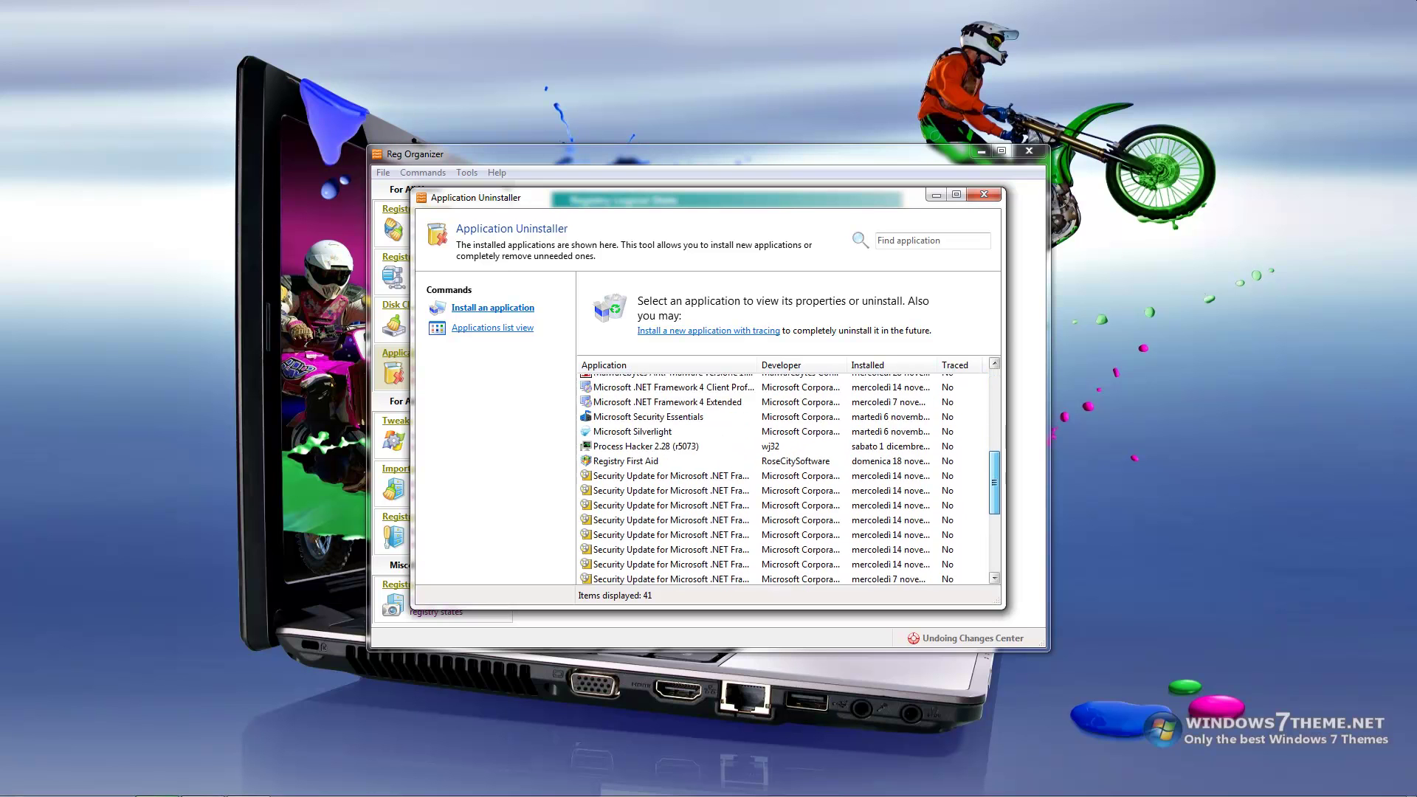
scroll(789, 477, "down", 2)
scroll(790, 477, "up", 10)
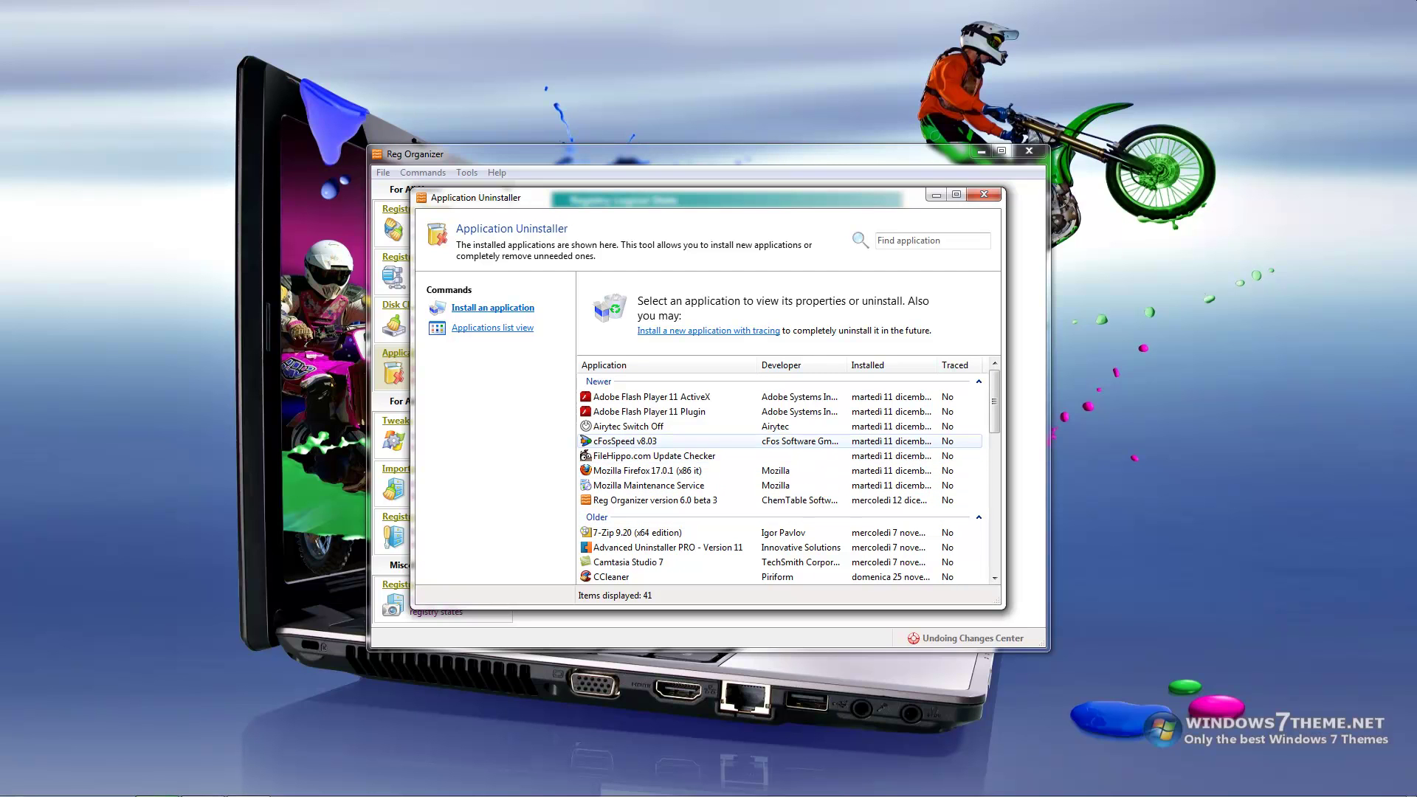
left_click(654, 455)
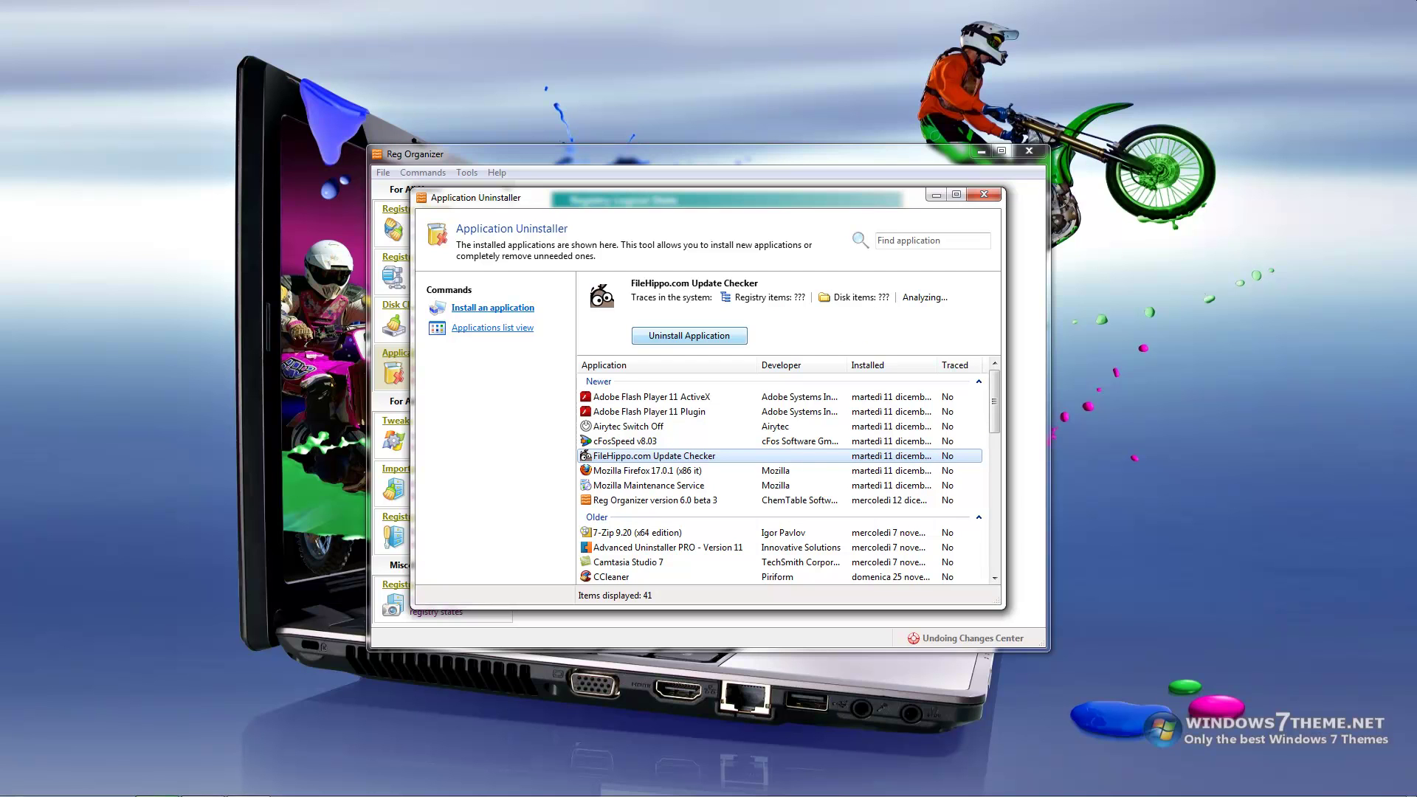
left_click(984, 194)
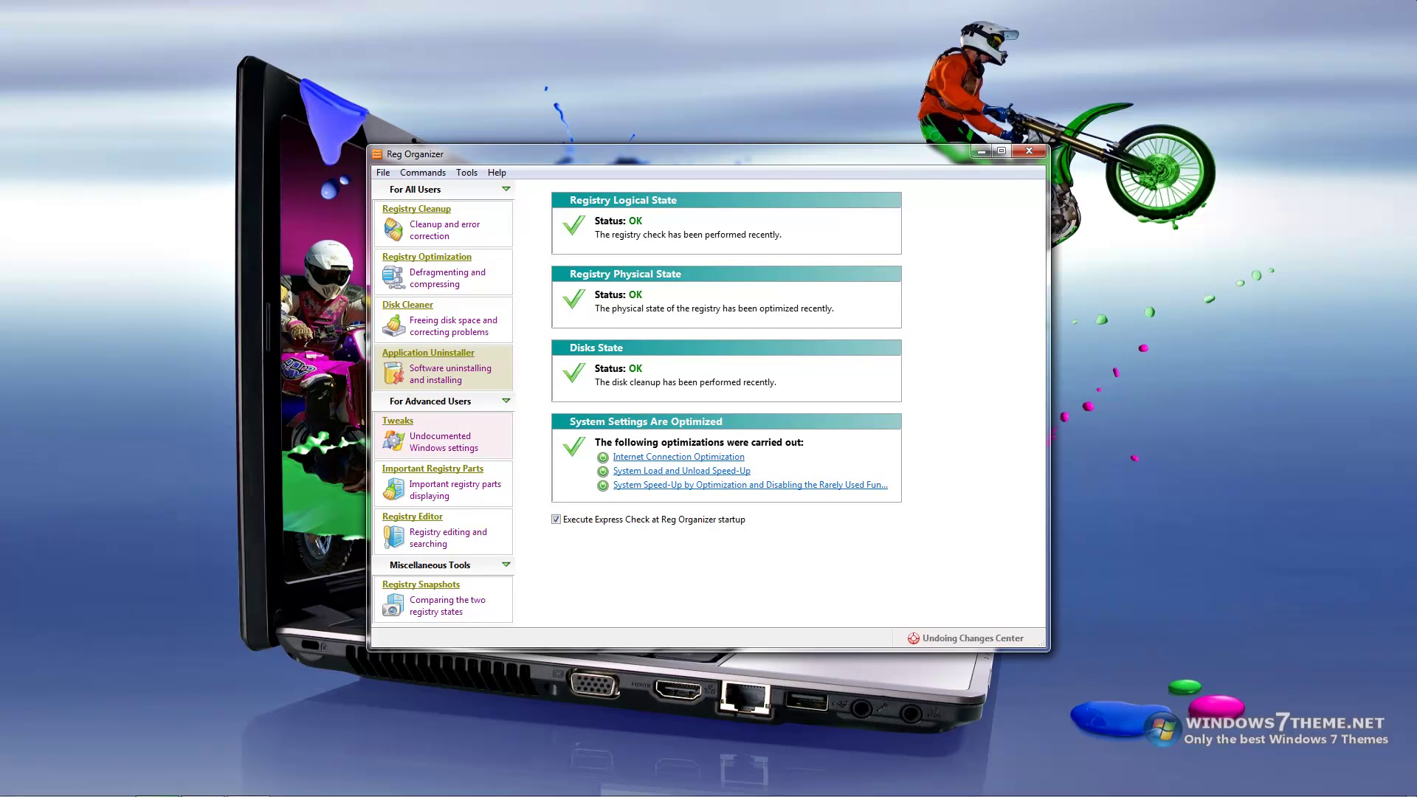
View the quick tune-up groups in the Tweaks tool and close it.
left_click(399, 435)
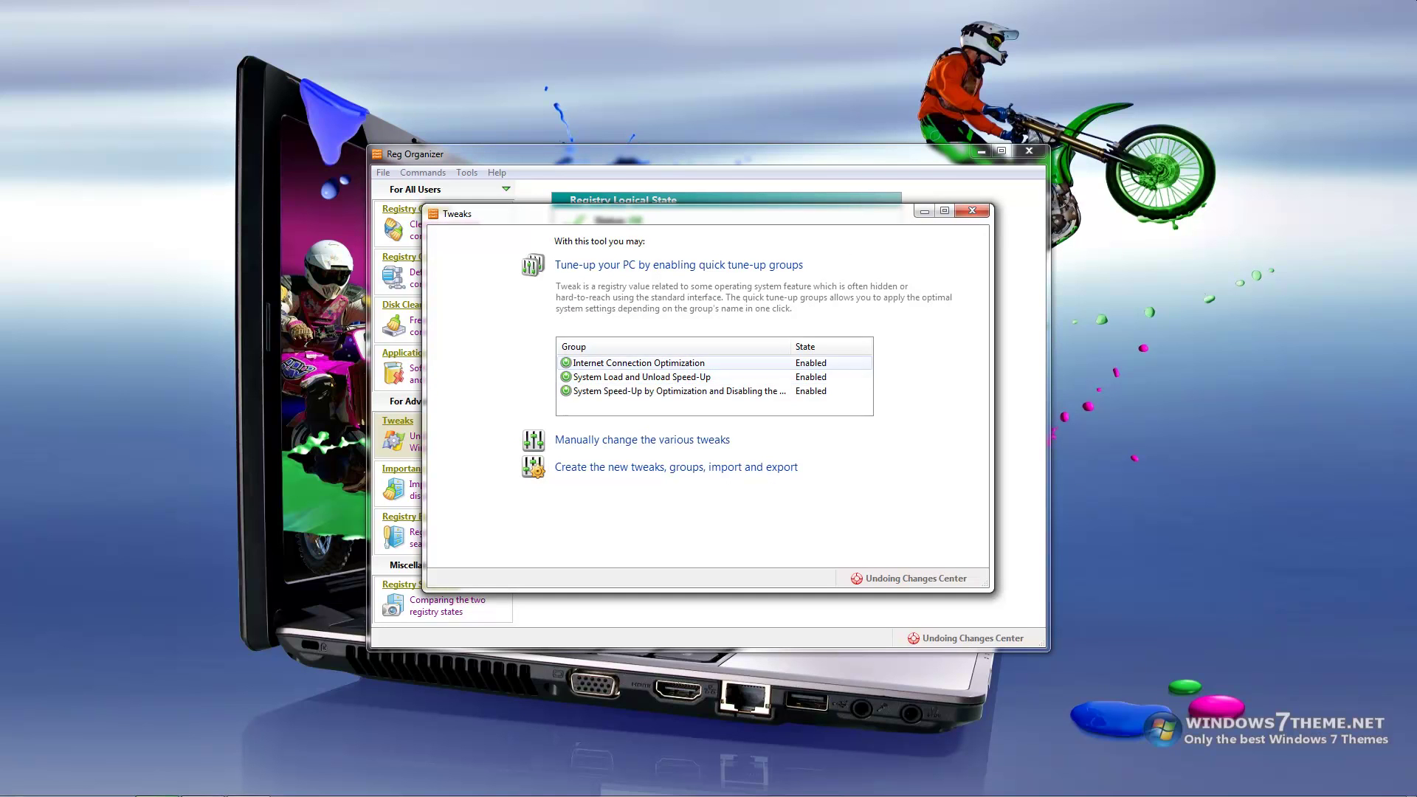
left_click(971, 210)
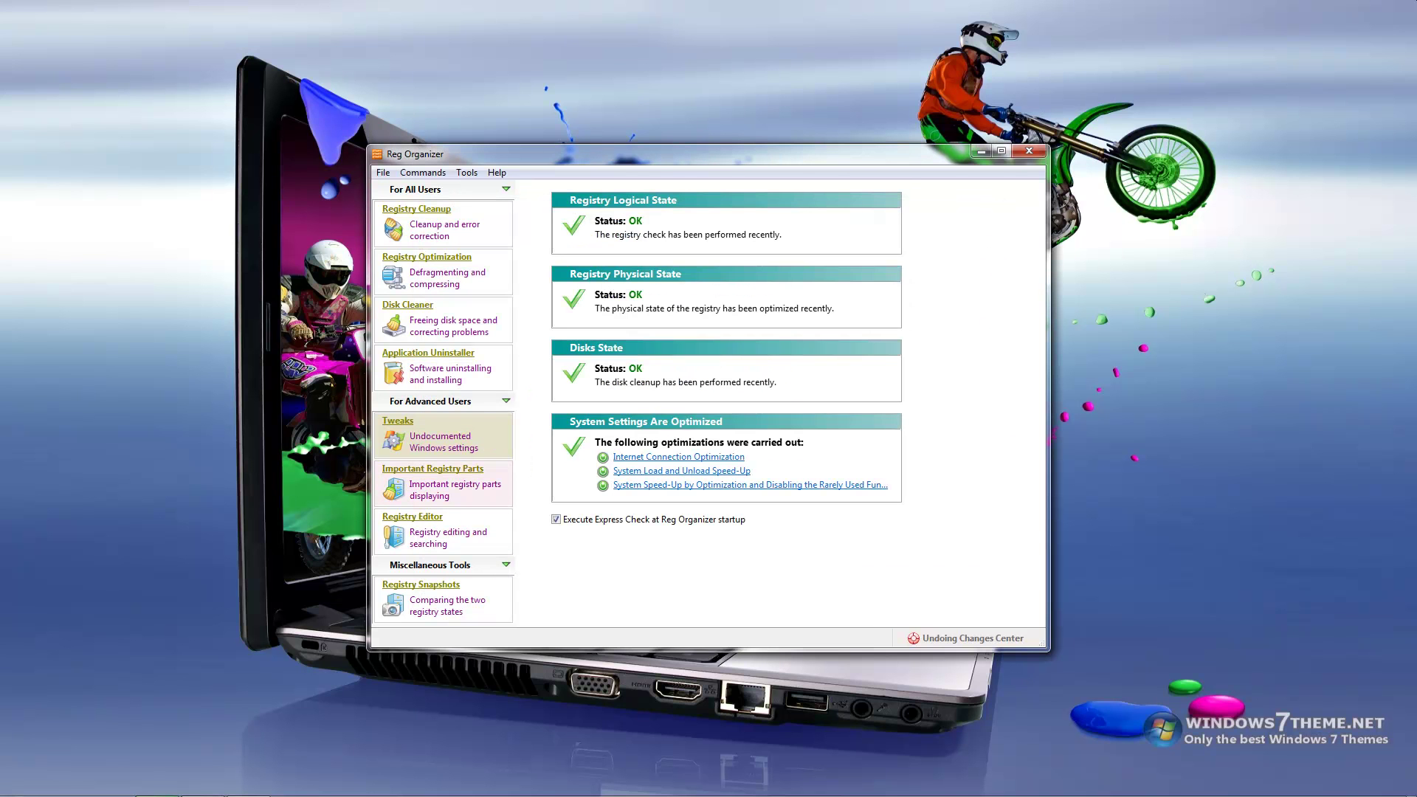
Display the Startup Items under Important Registry Parts and checkmark the Airytec Switch Off entry.
left_click(435, 484)
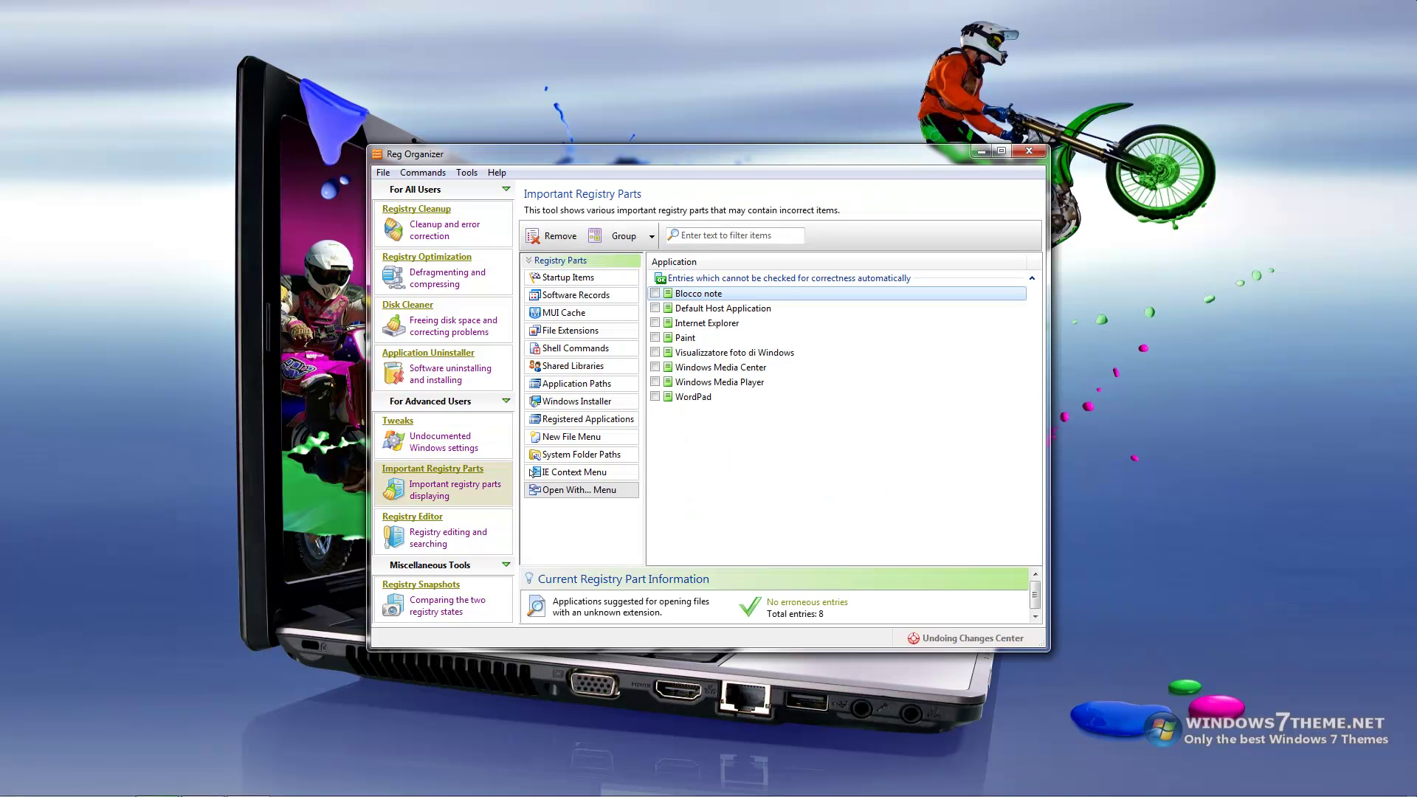
left_click(581, 276)
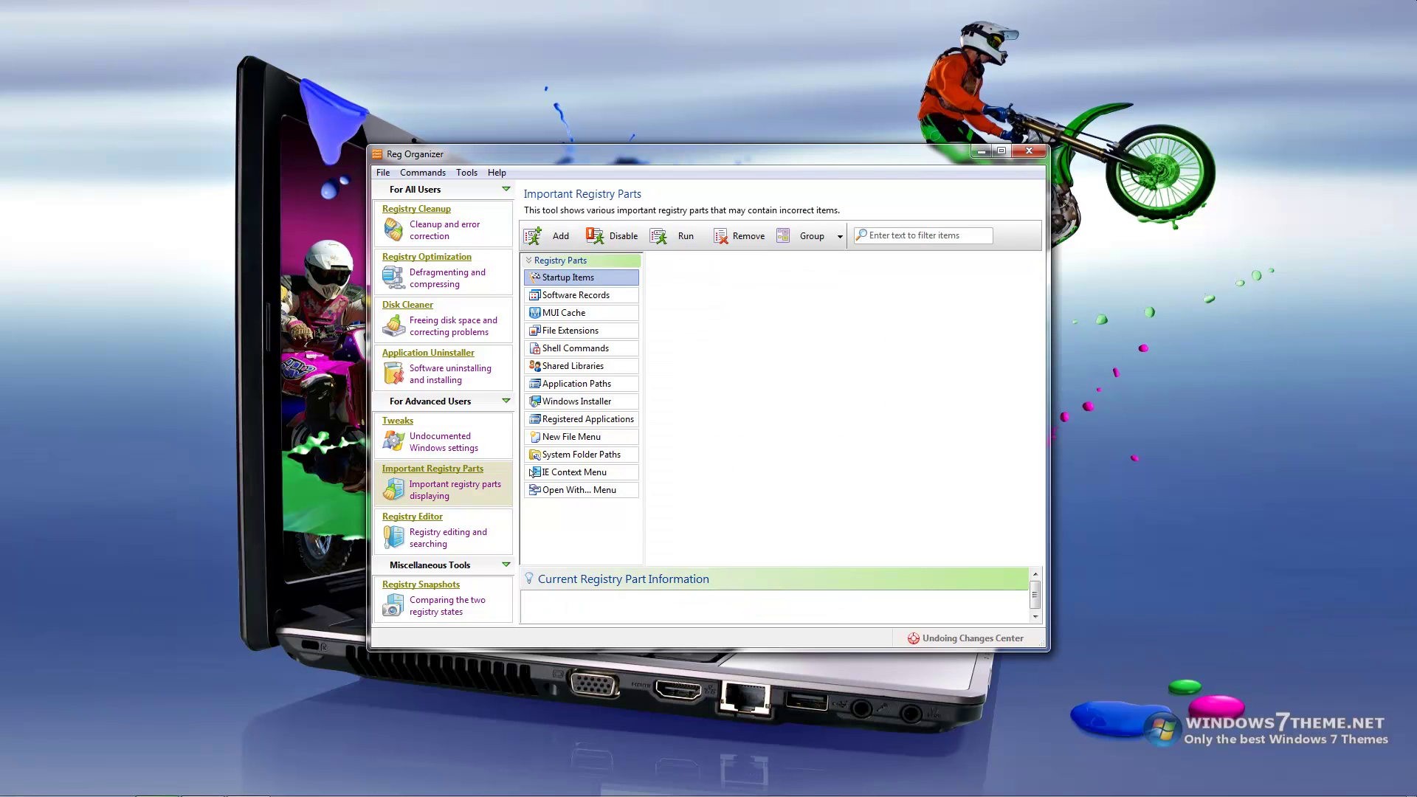
key("Tab")
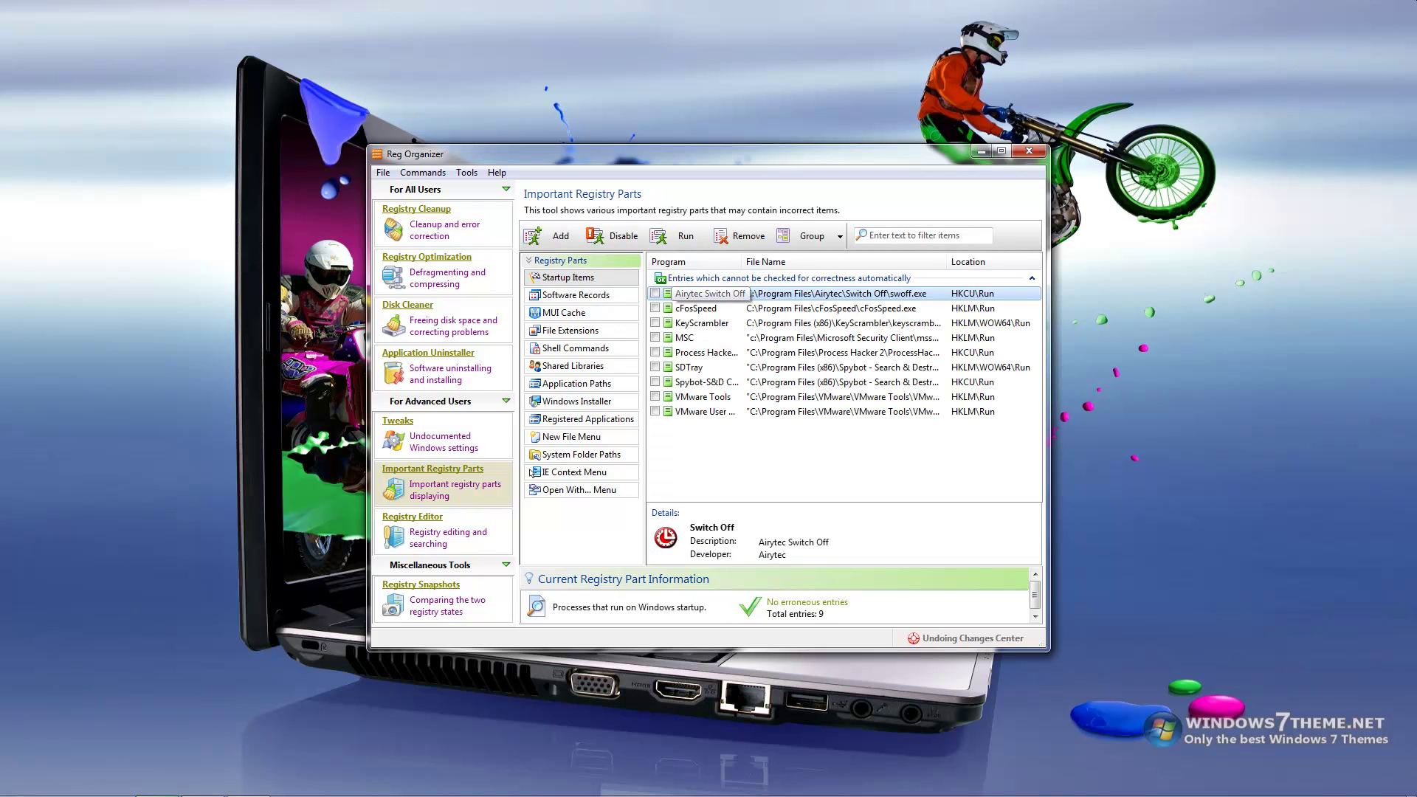
key("space")
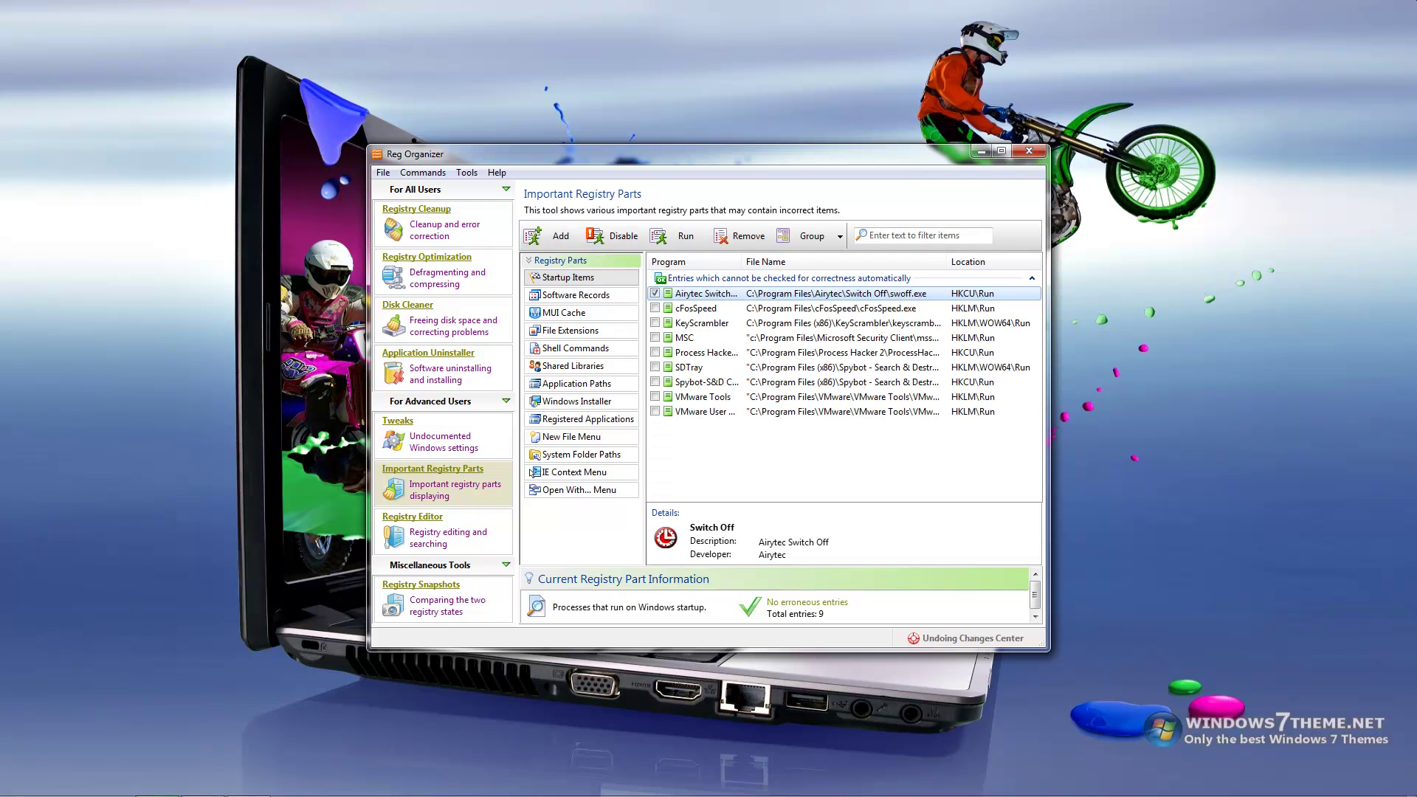
Examine the actions available for the Airytec Switch Off startup entry, including the Selected Entries and Entries' Ages options, without applying any.
key("Menu")
key("Down")
key("Down")
key("Down")
key("Down")
key("Down")
key("Down")
key("Down")
key("Right")
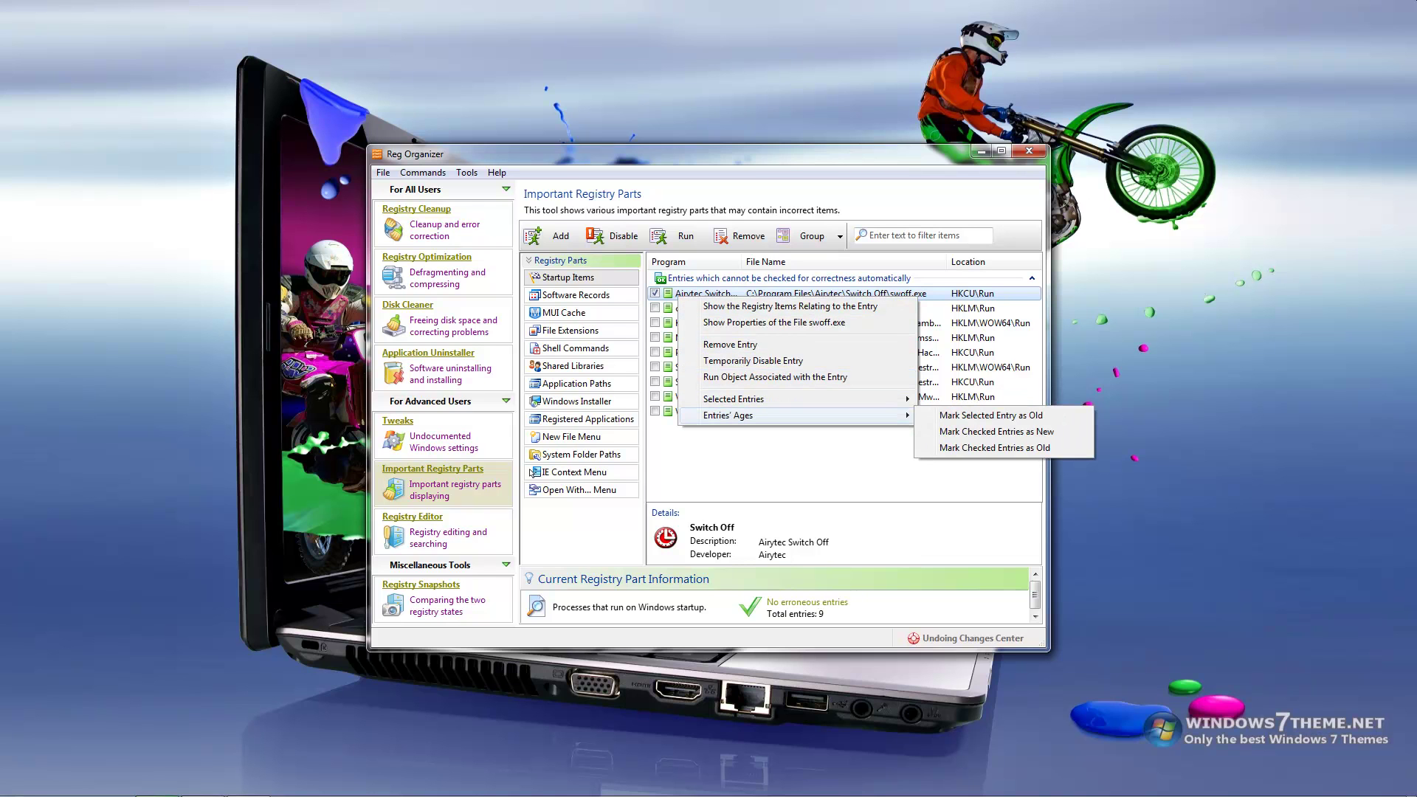
key("Left")
key("Up")
key("Right")
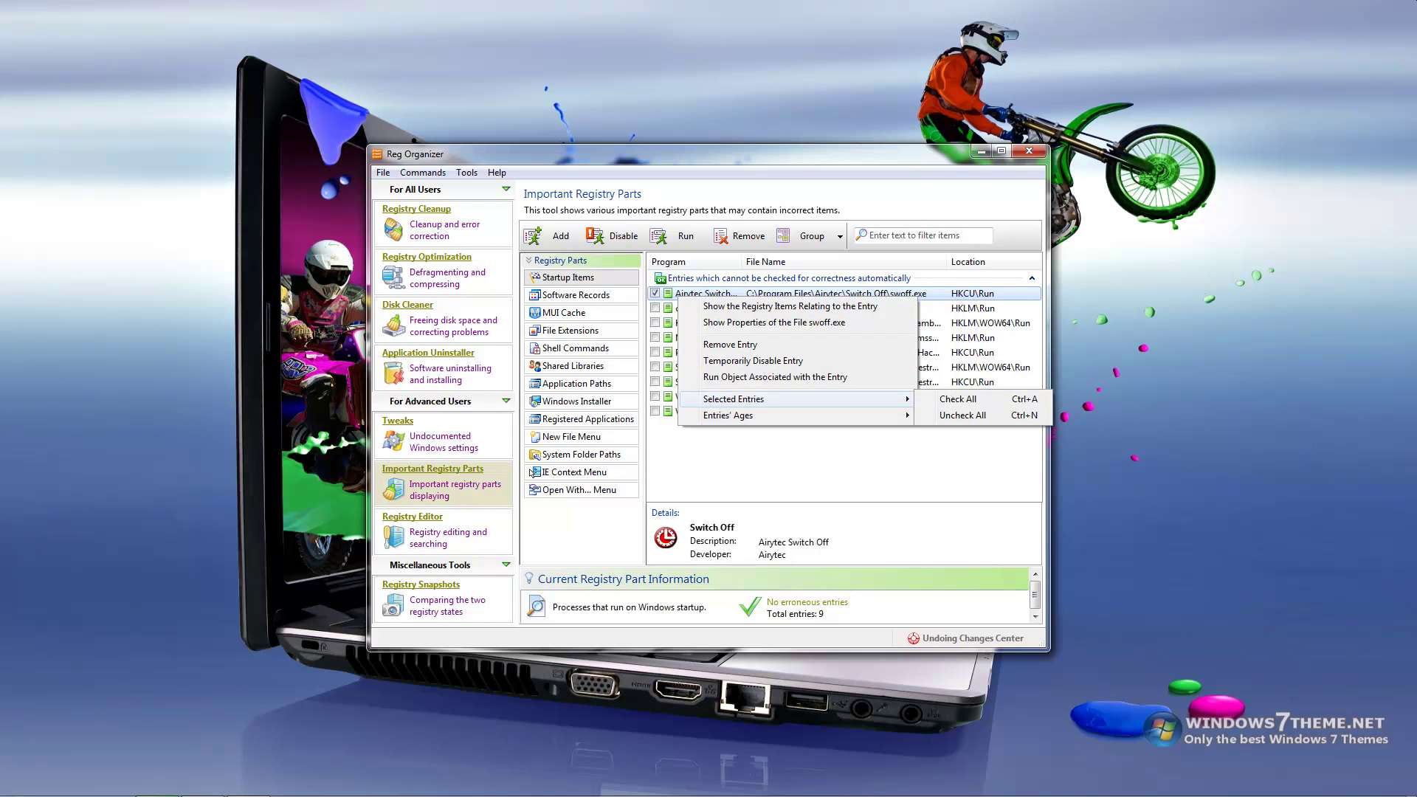
key("Left")
key("Down")
key("Right")
key("Left")
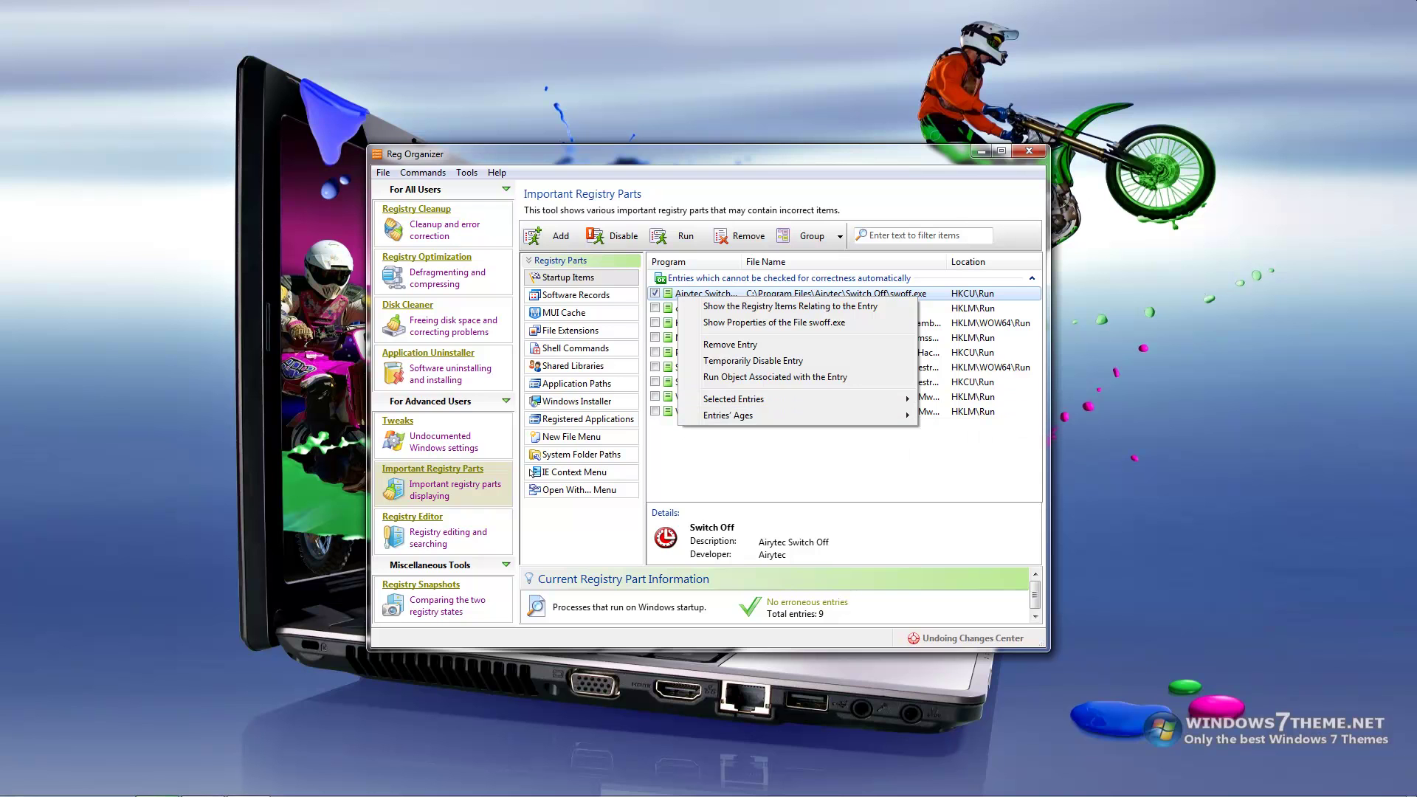
key("Escape")
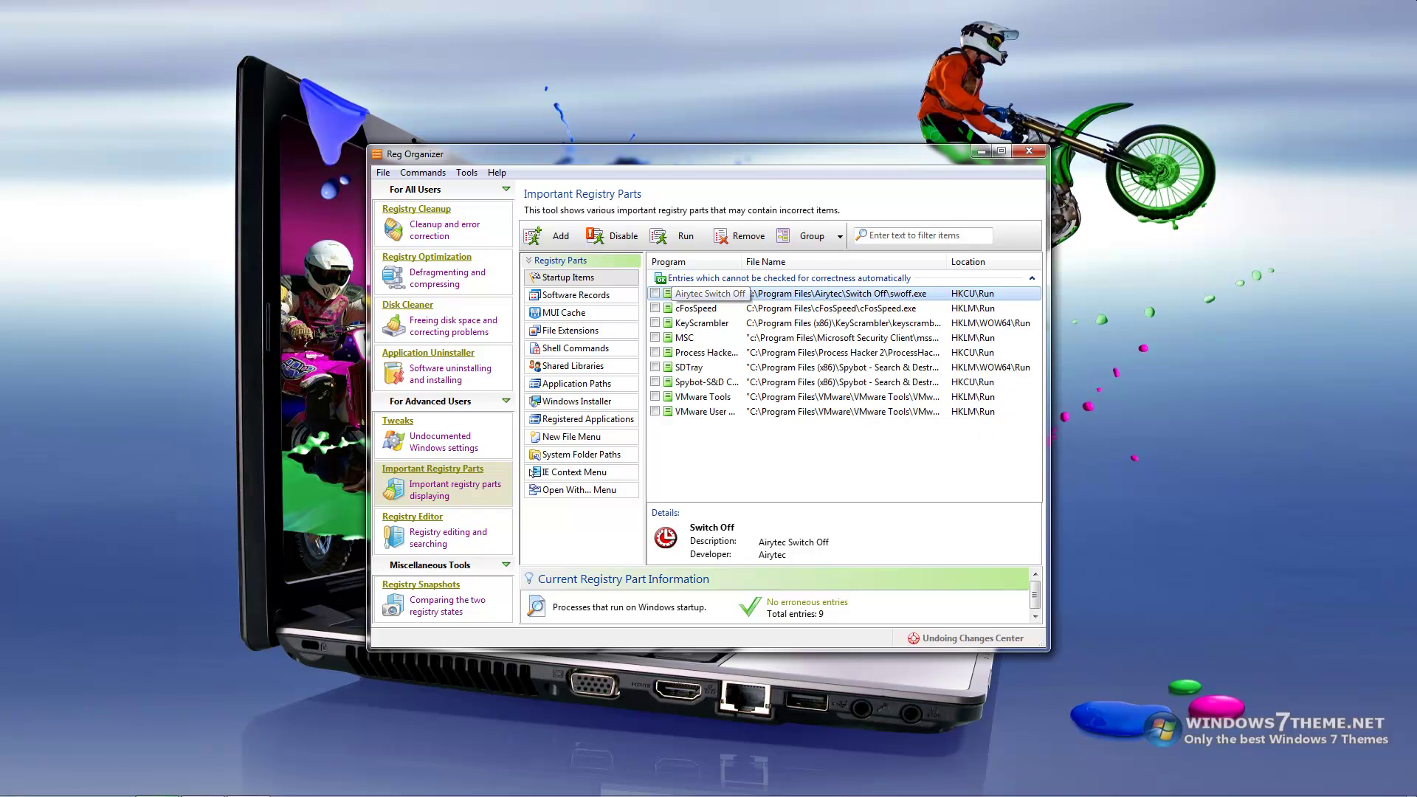
Display the Software Records registry part and browse its list of developers and software through to the end and back.
key("Down")
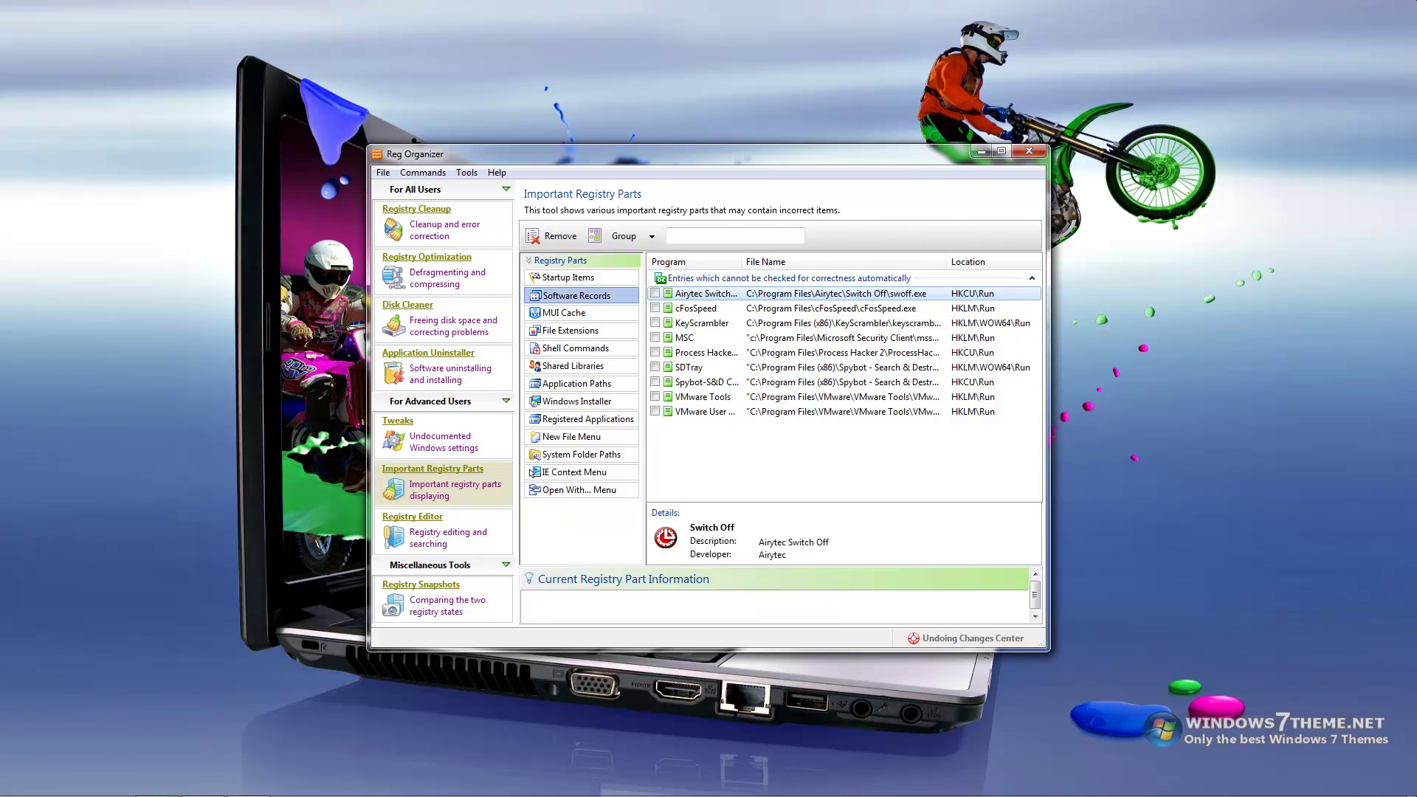
key("Tab")
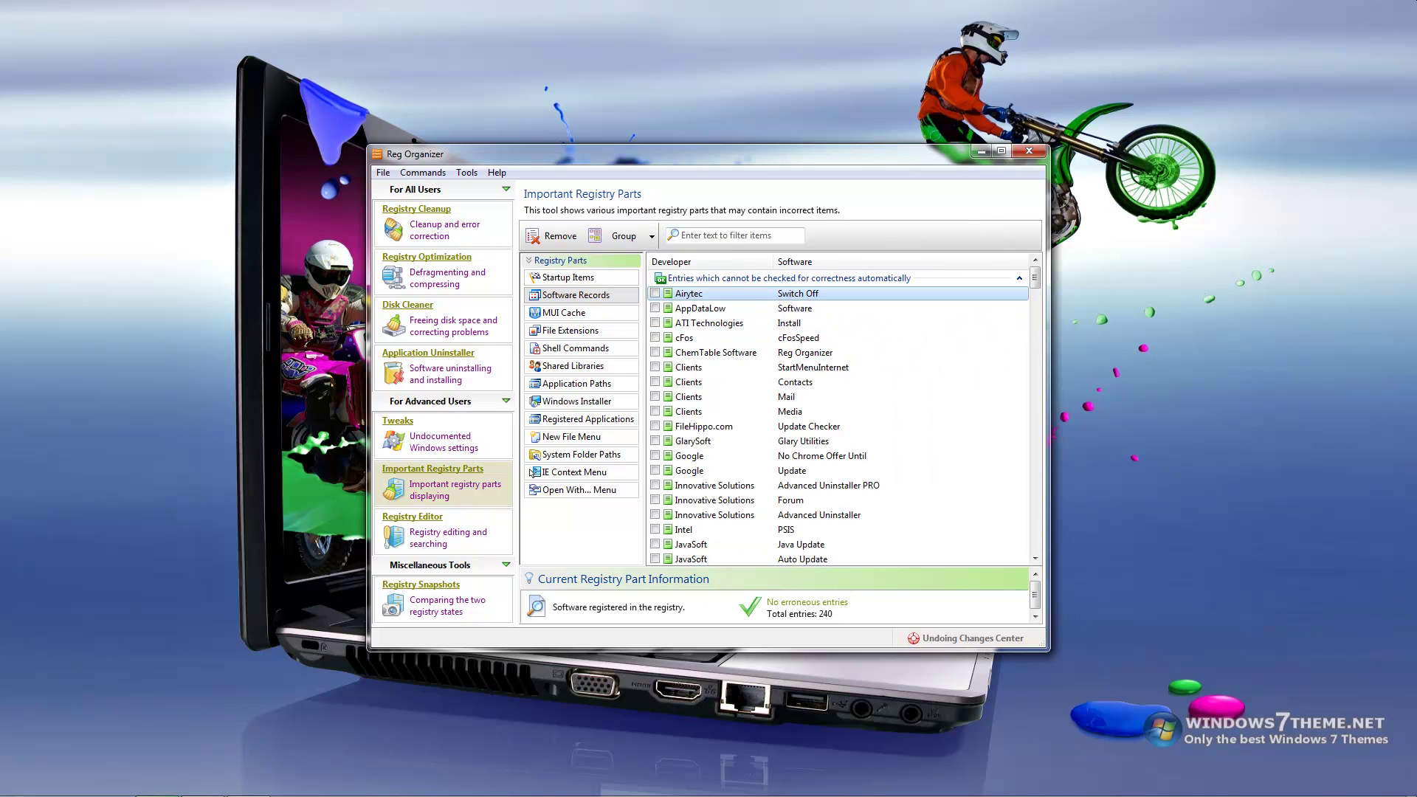
scroll(532, 473, "down", 15)
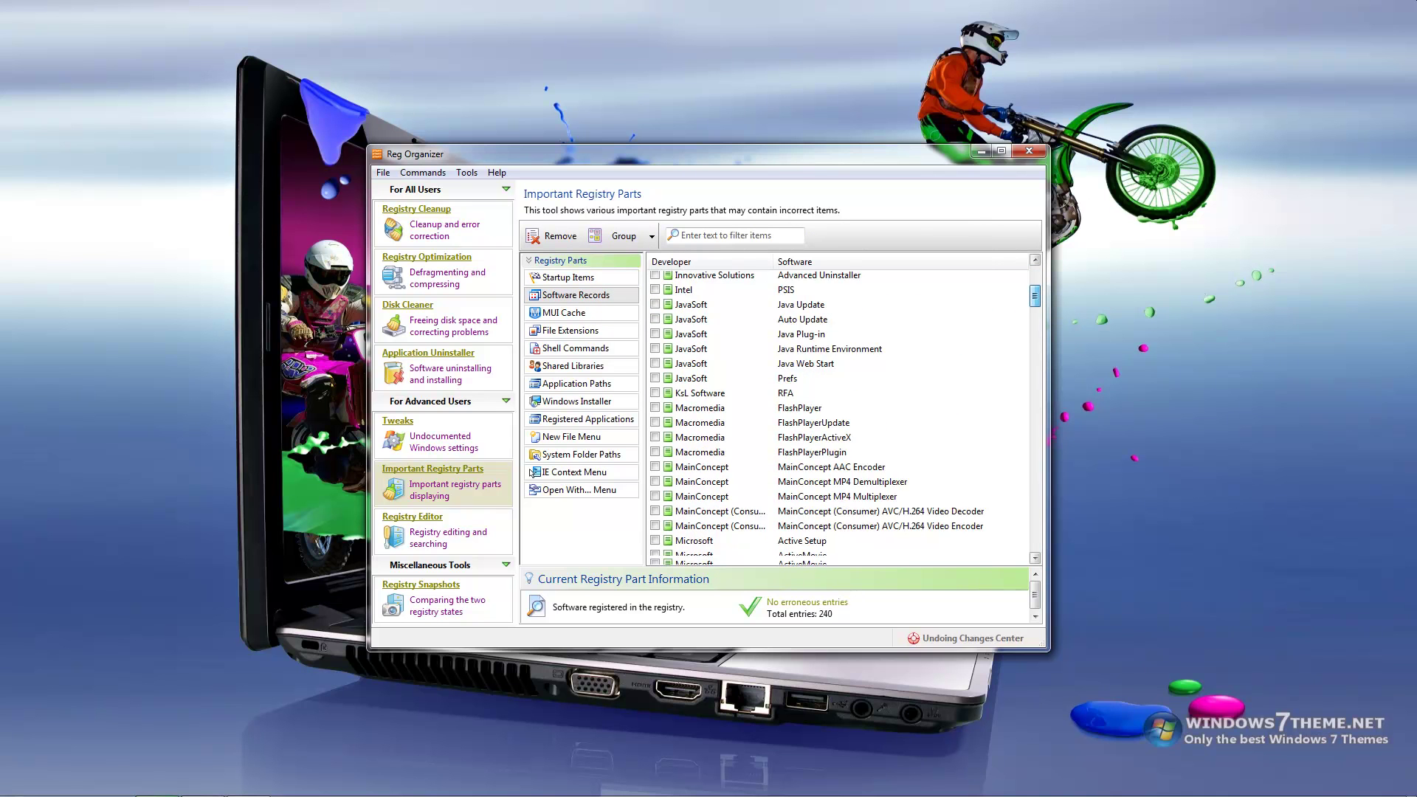
scroll(532, 473, "down", 10)
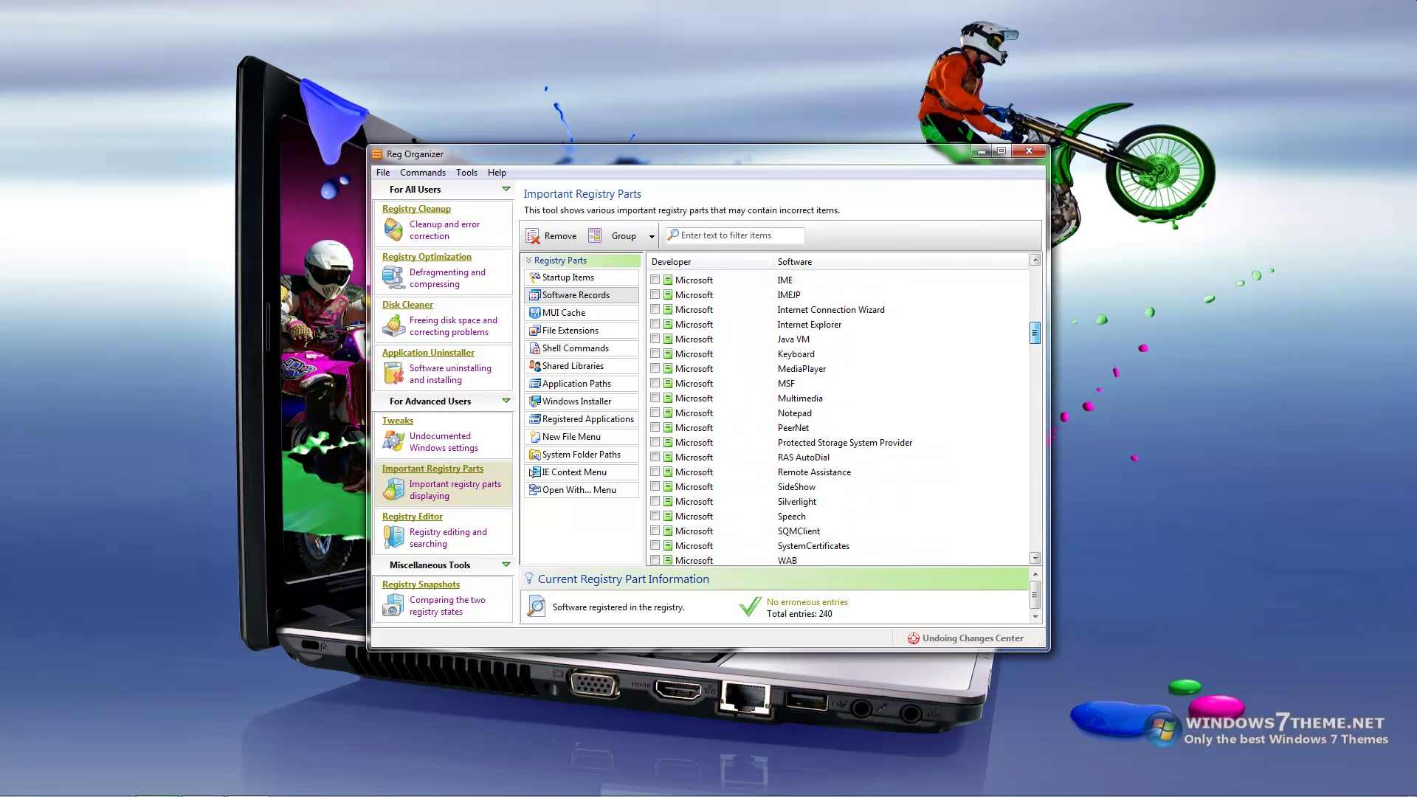
scroll(532, 473, "down", 20)
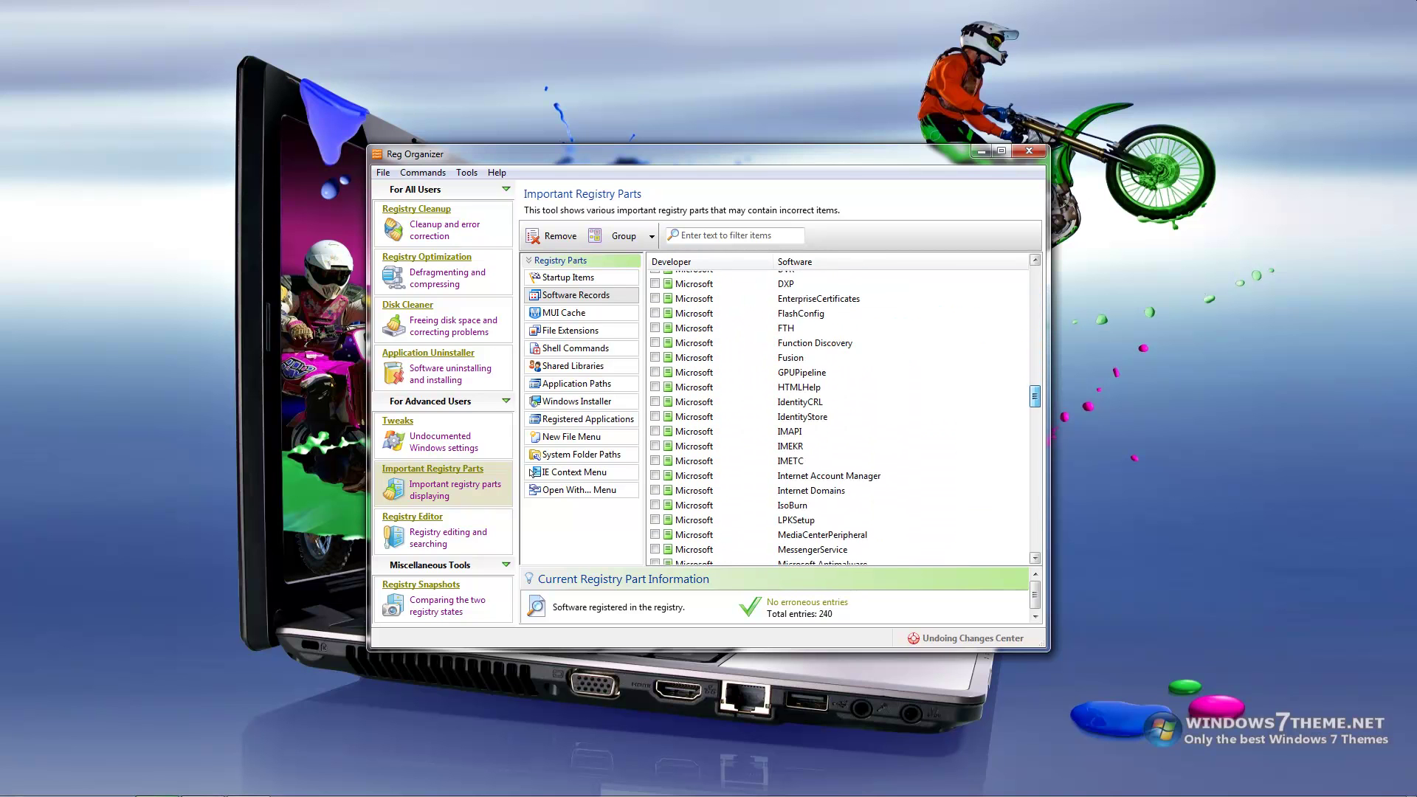
scroll(532, 473, "down", 15)
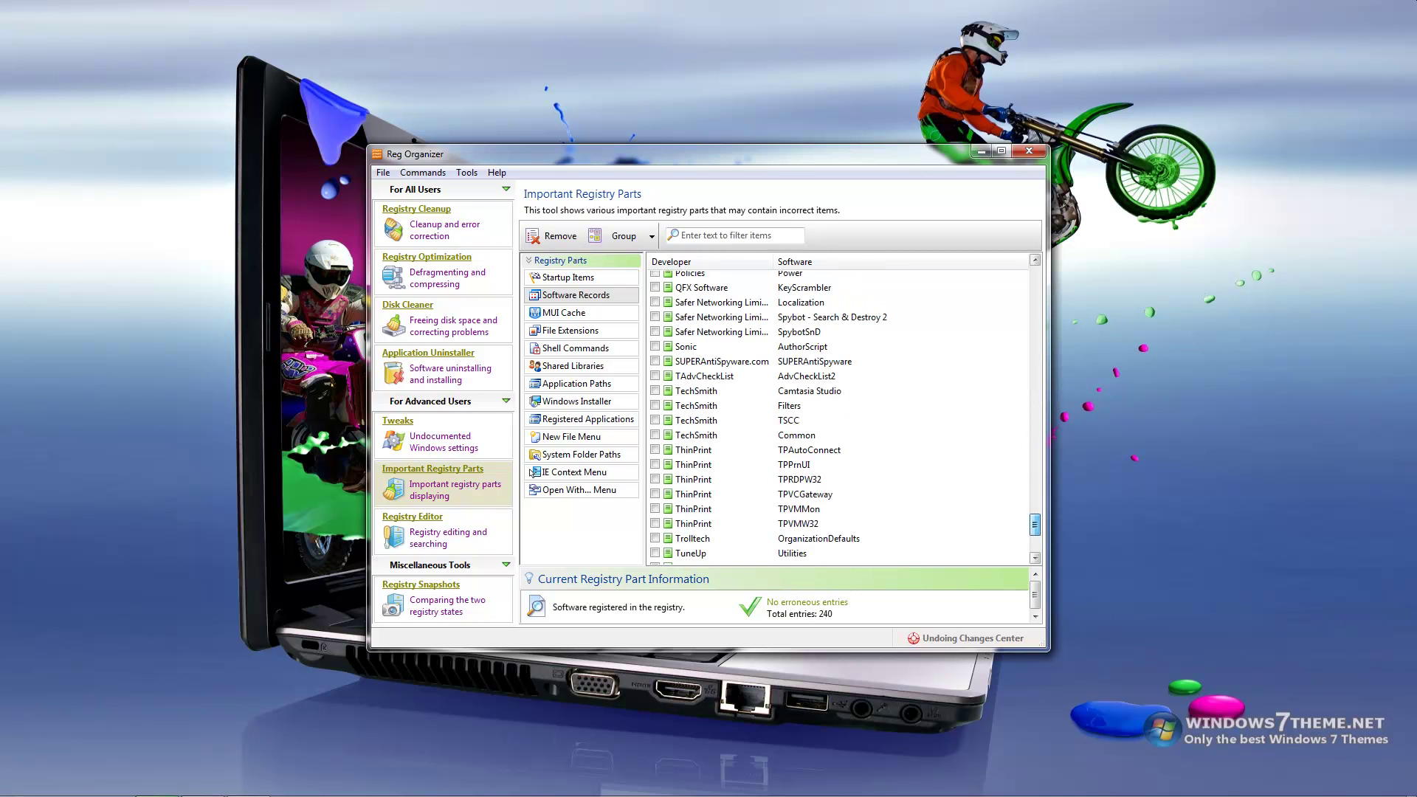
scroll(533, 473, "up", 20)
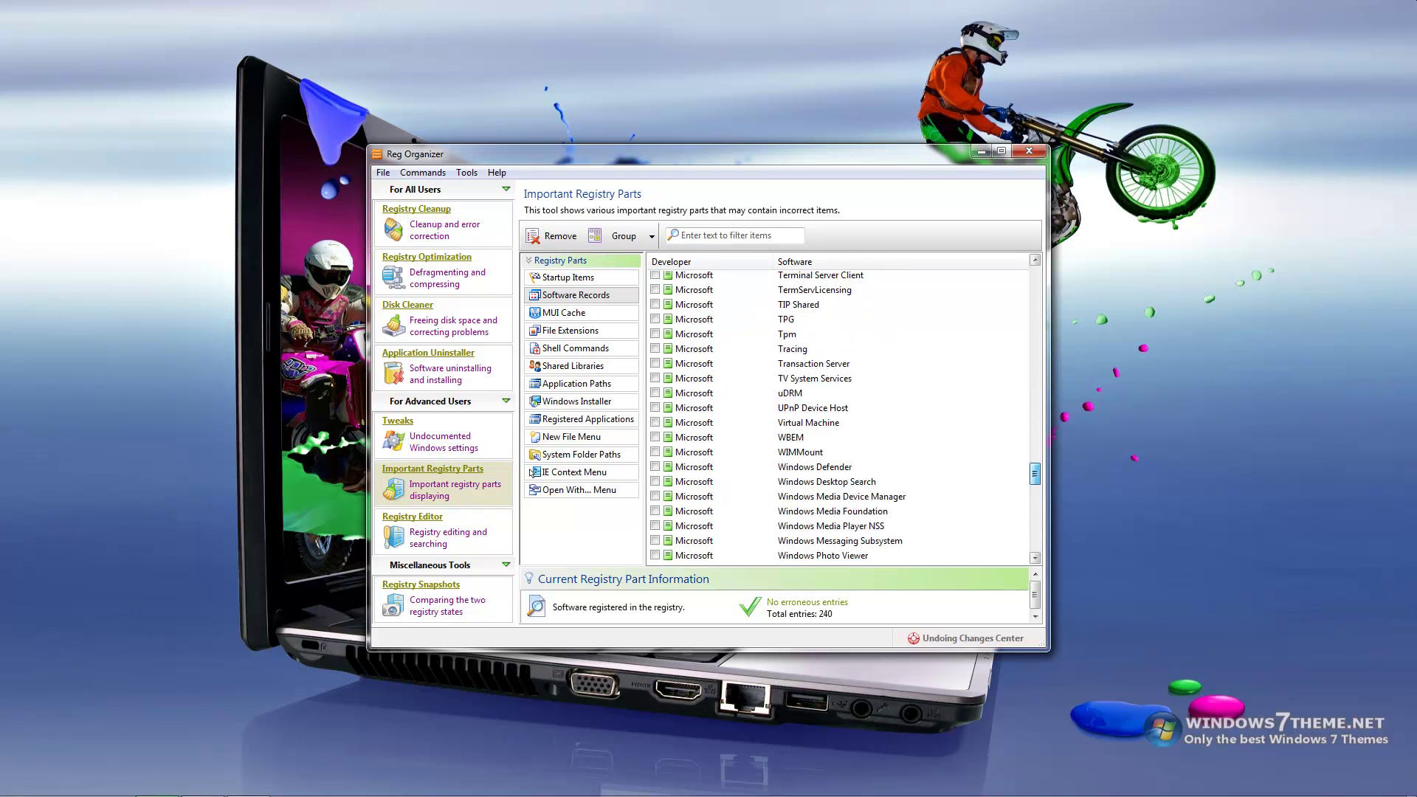
scroll(532, 473, "up", 10)
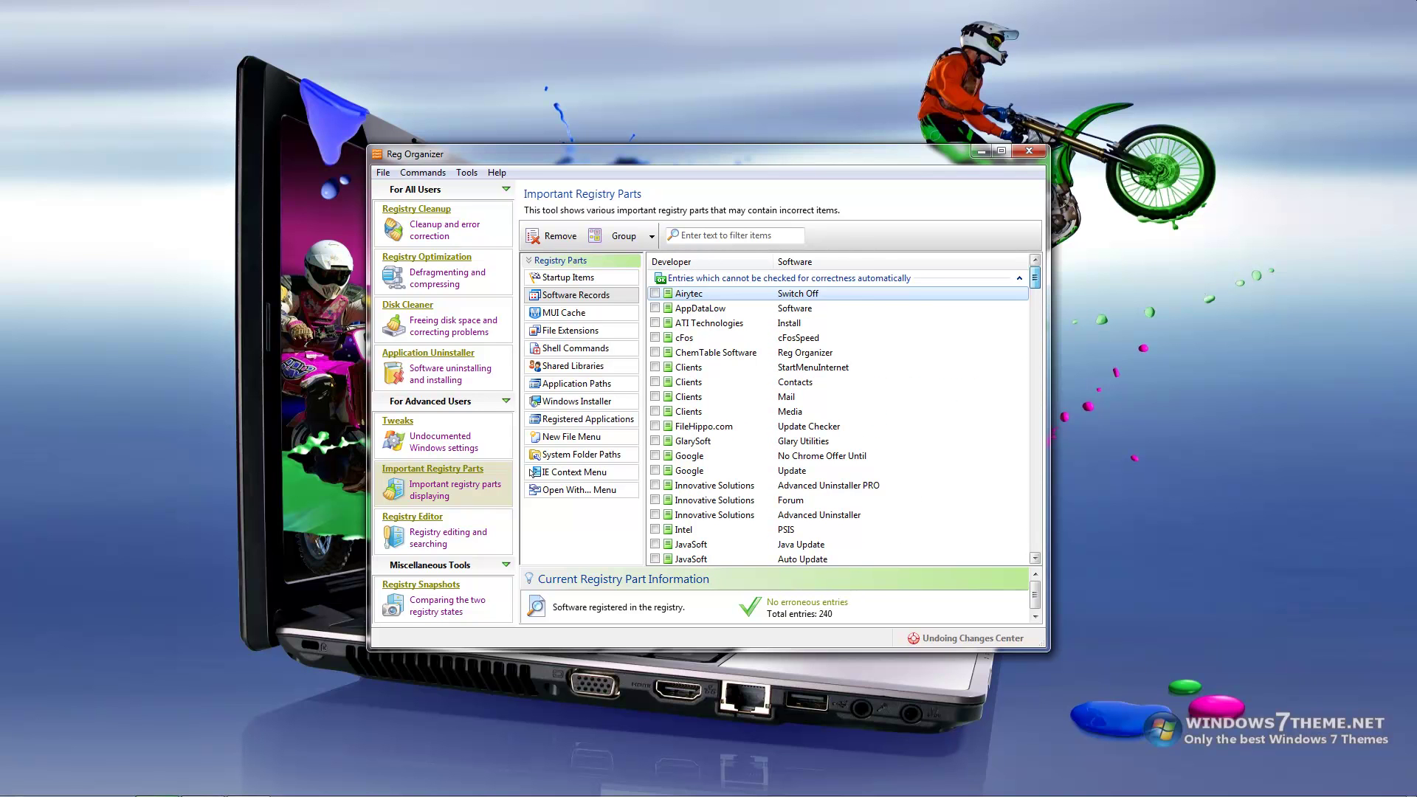
View the MUI Cache entries, and browse the full list of registered types under File Extensions.
key("Down")
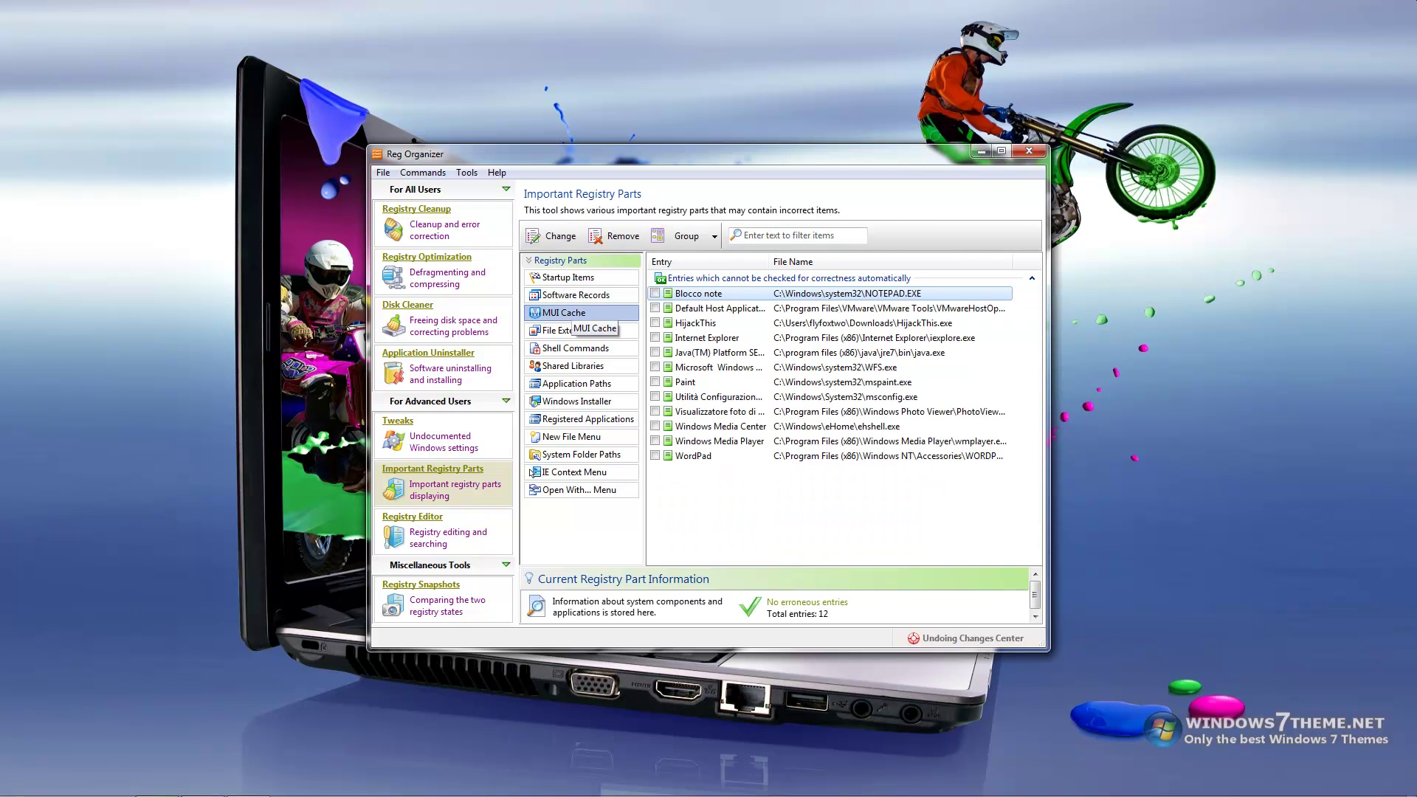
key("Down")
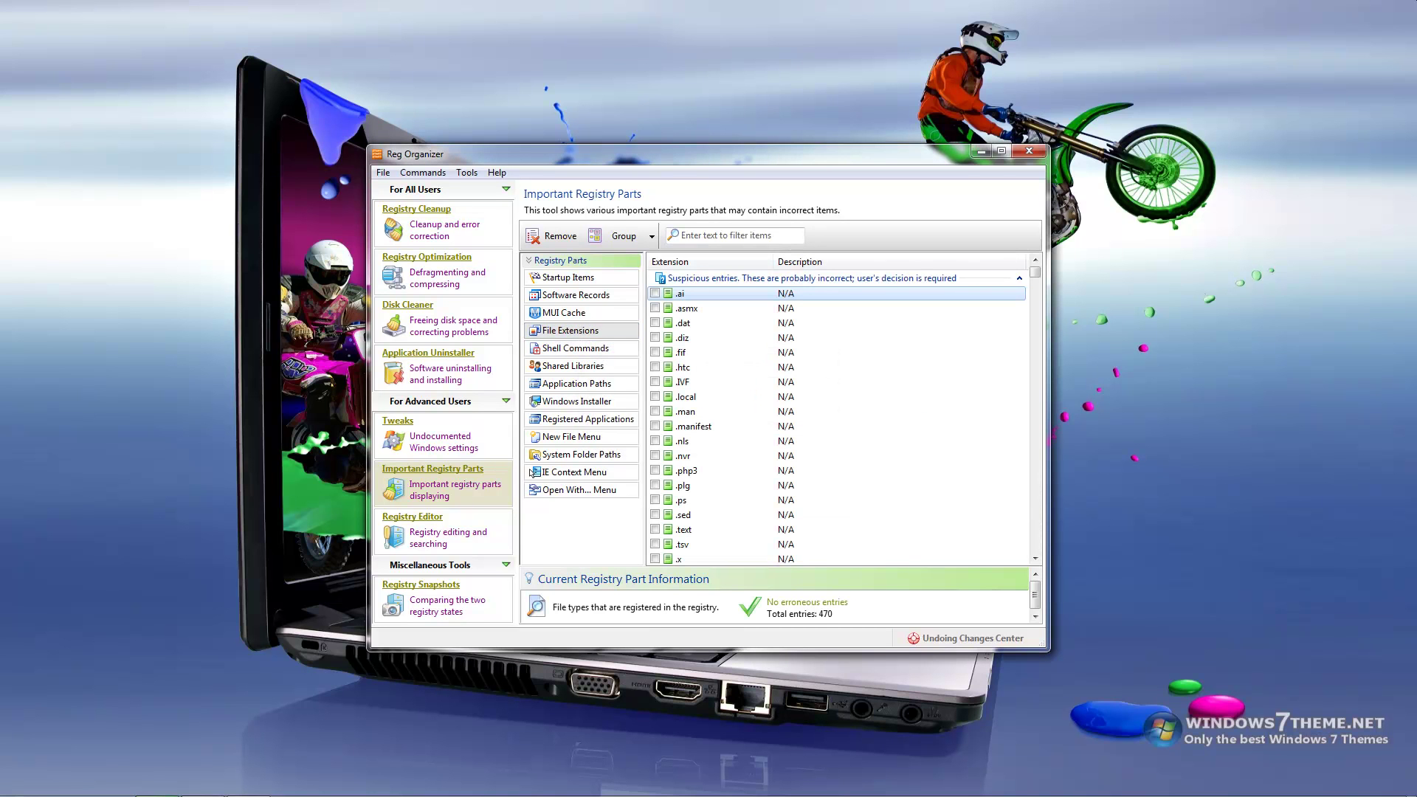
scroll(532, 472, "down", 5)
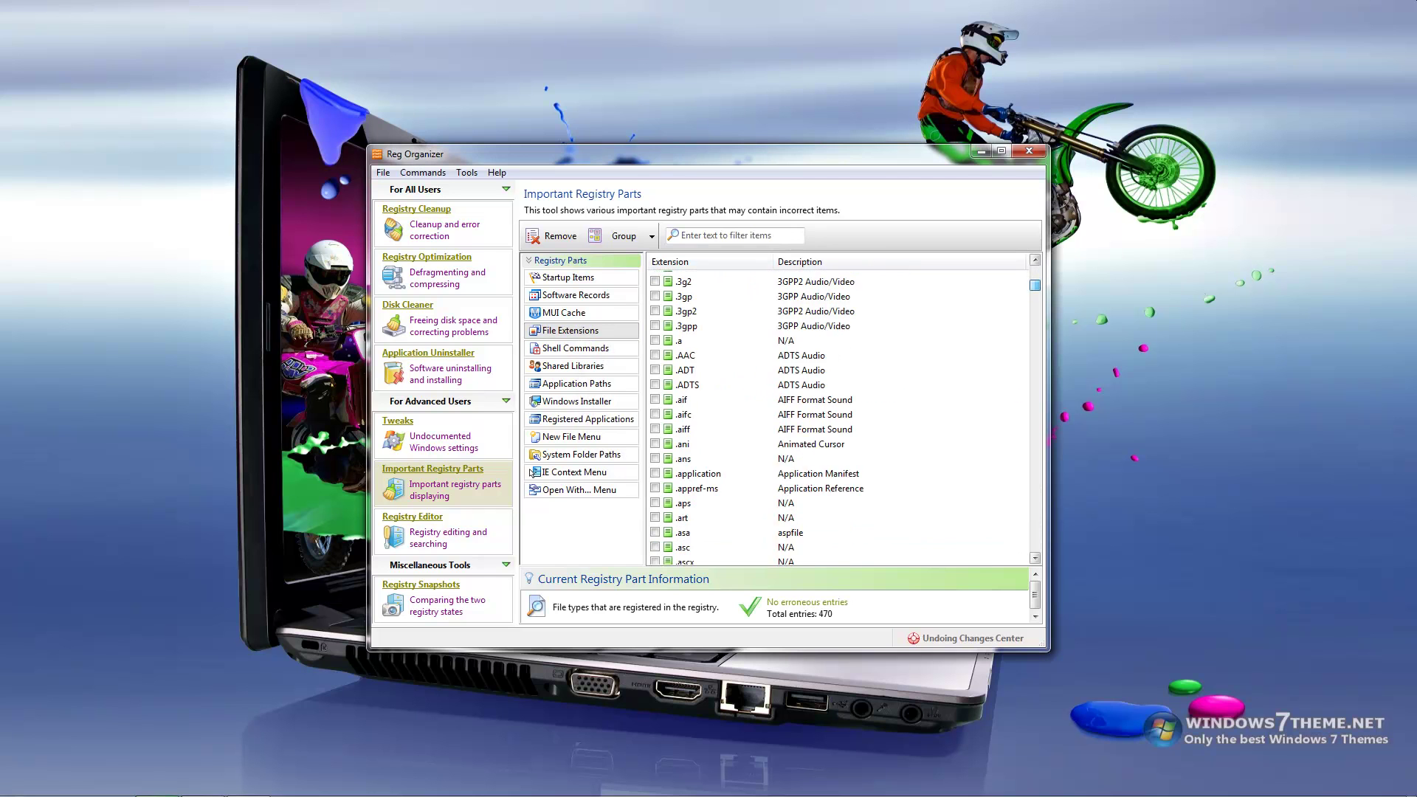
scroll(532, 472, "down", 20)
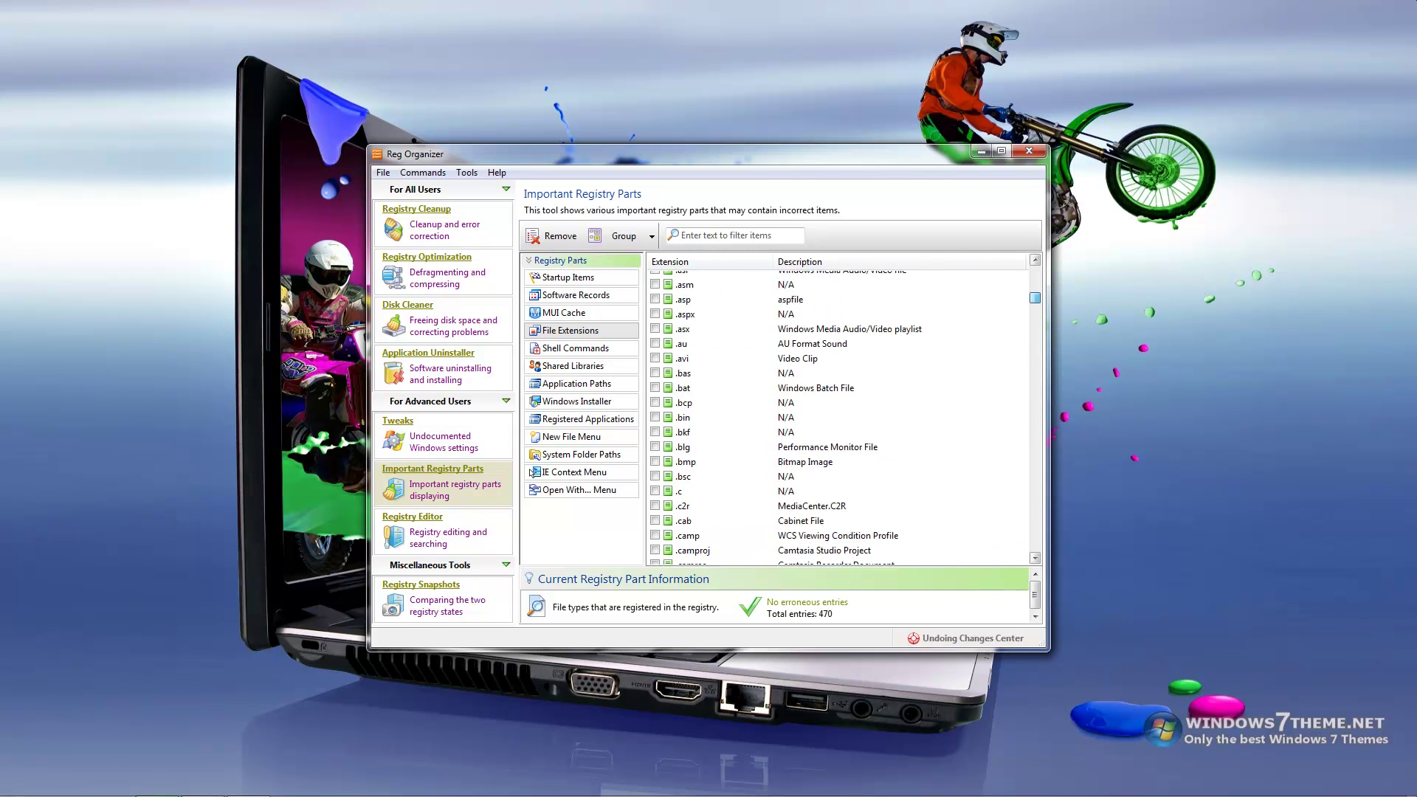
scroll(531, 472, "down", 20)
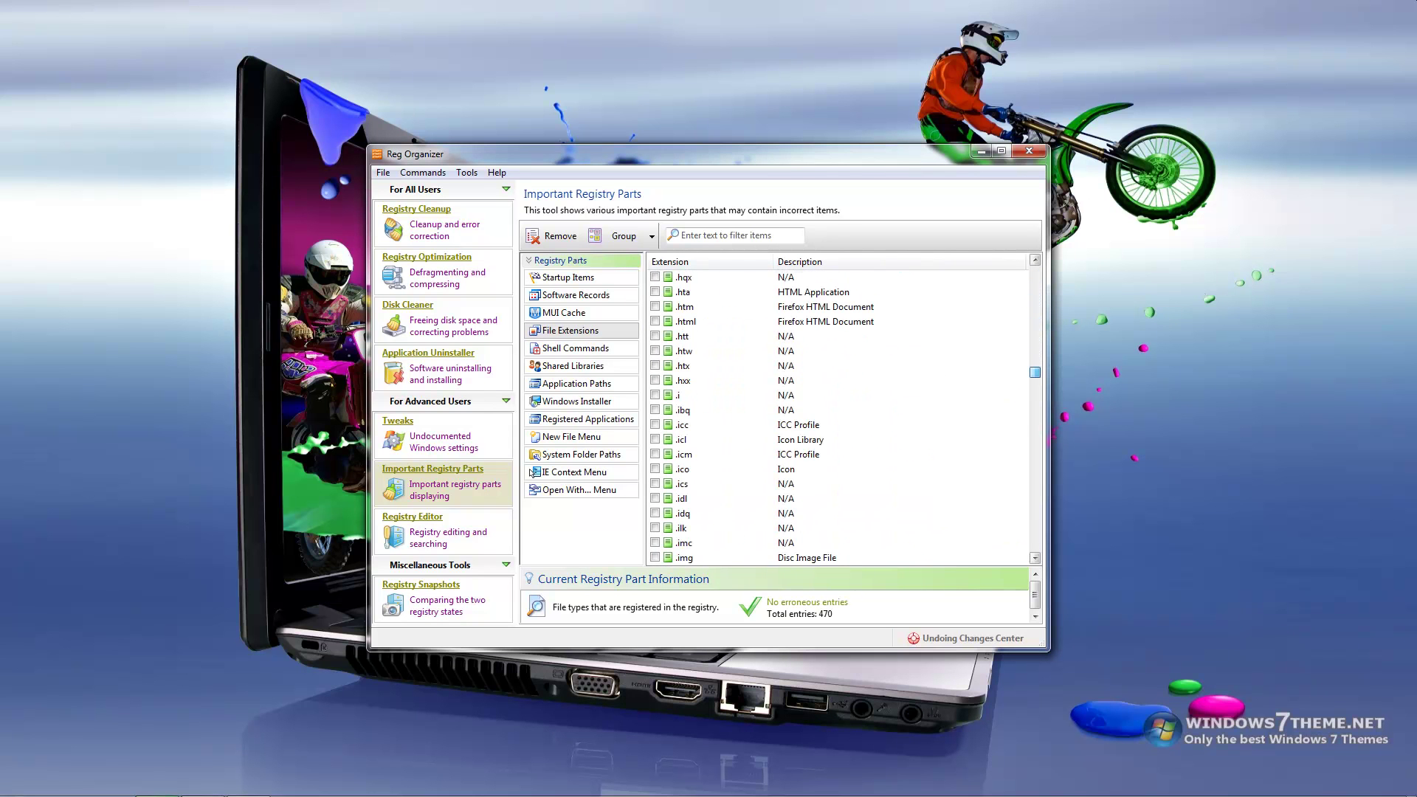
scroll(531, 472, "down", 20)
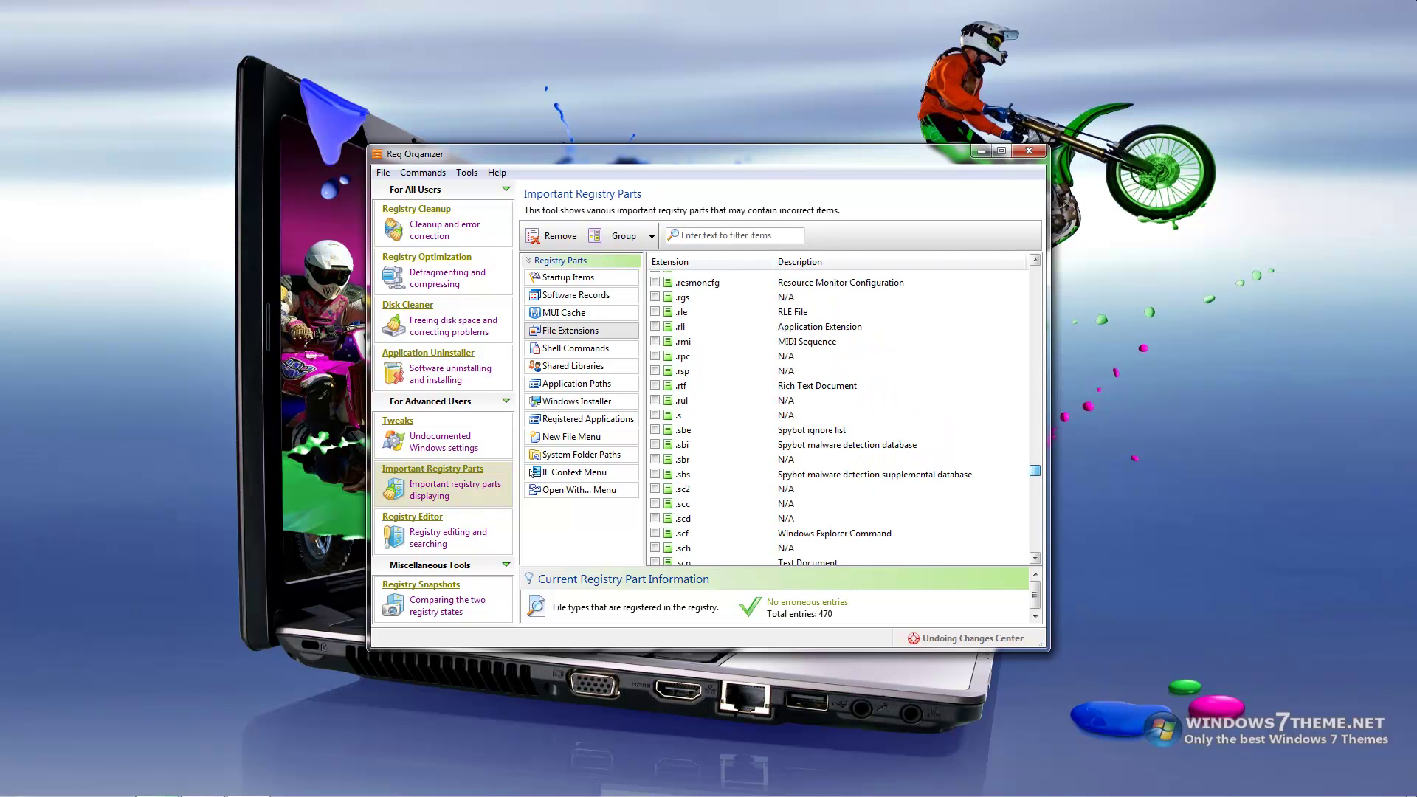
scroll(531, 472, "up", 20)
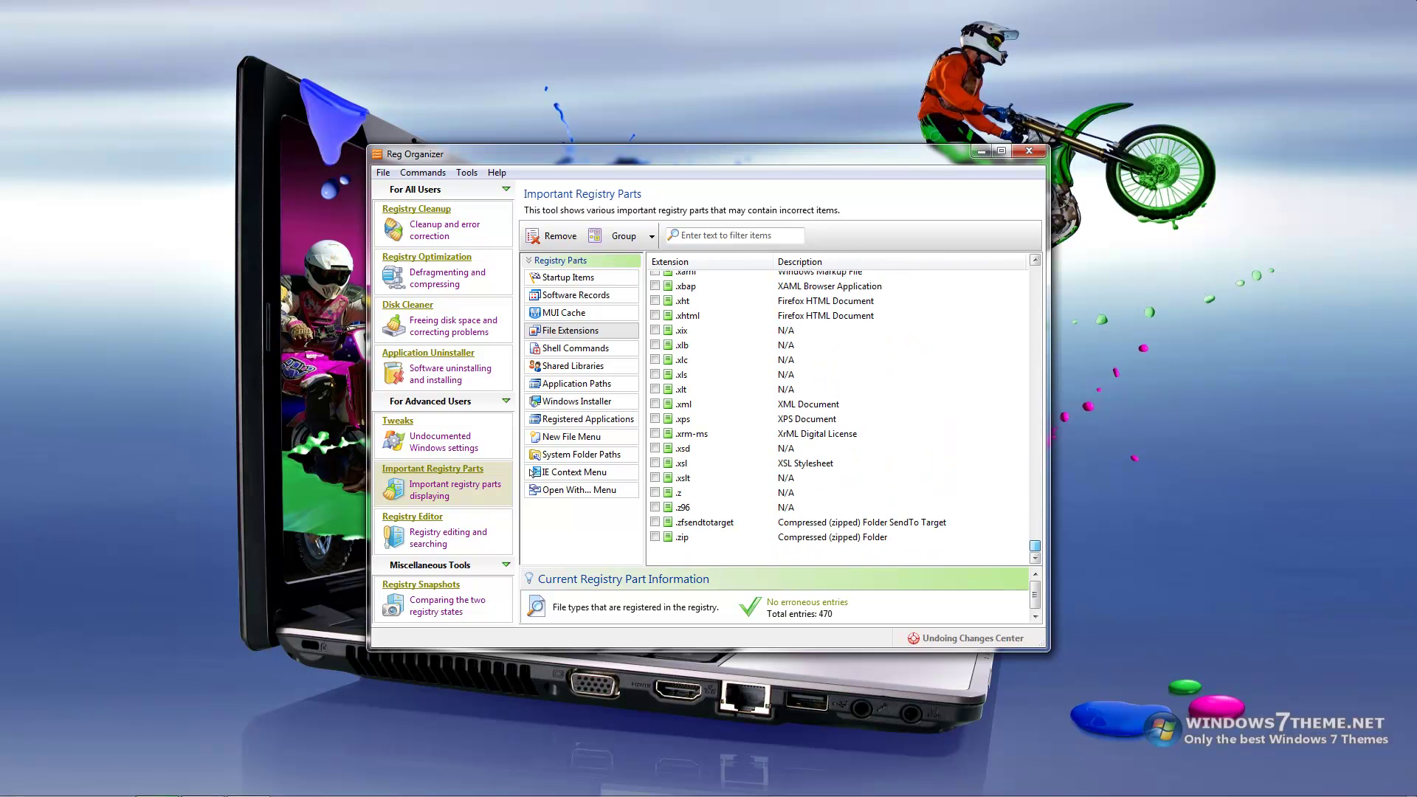
scroll(531, 473, "up", 20)
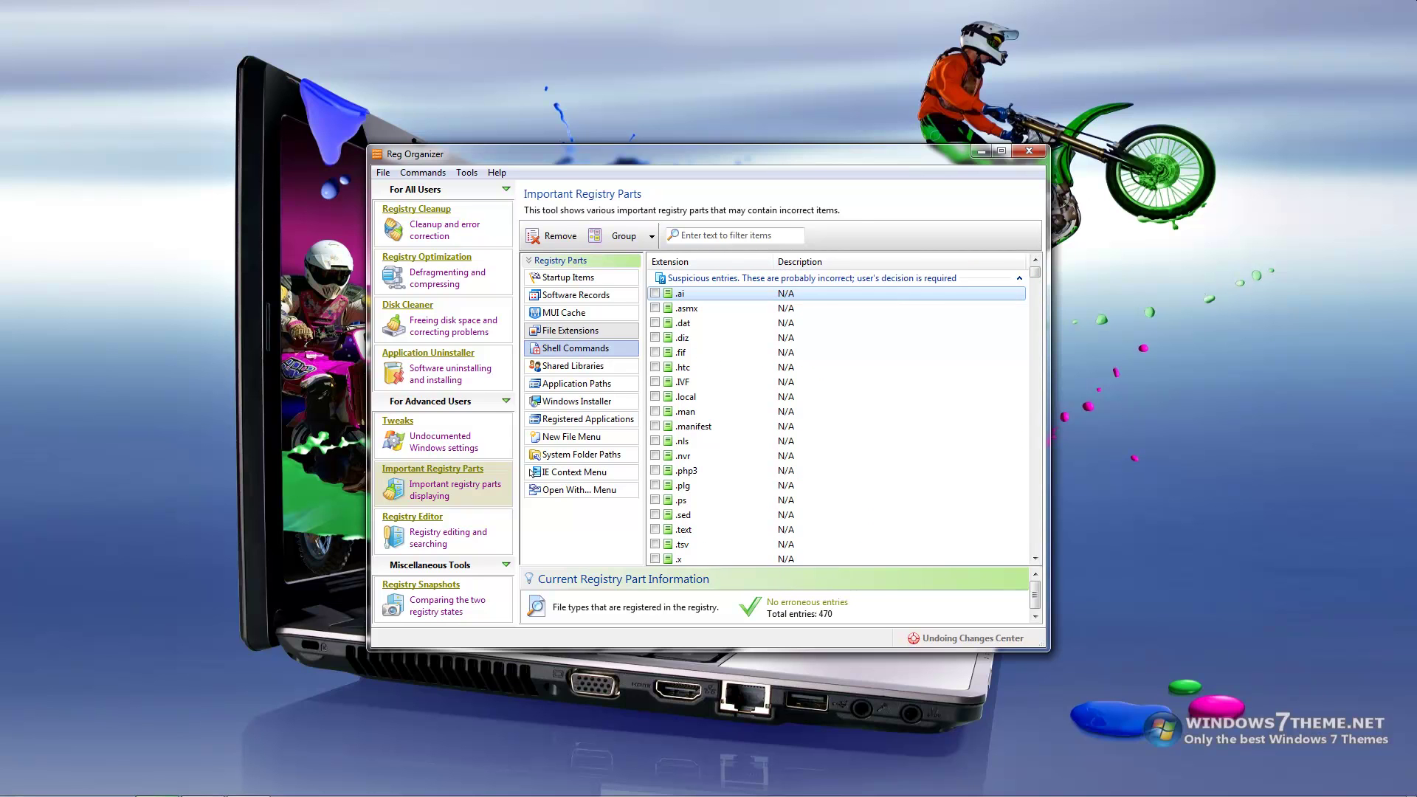
Display the Shell Commands, check the actions available for the MS-DOS Application open command, and browse the rest of the list.
left_click(589, 347)
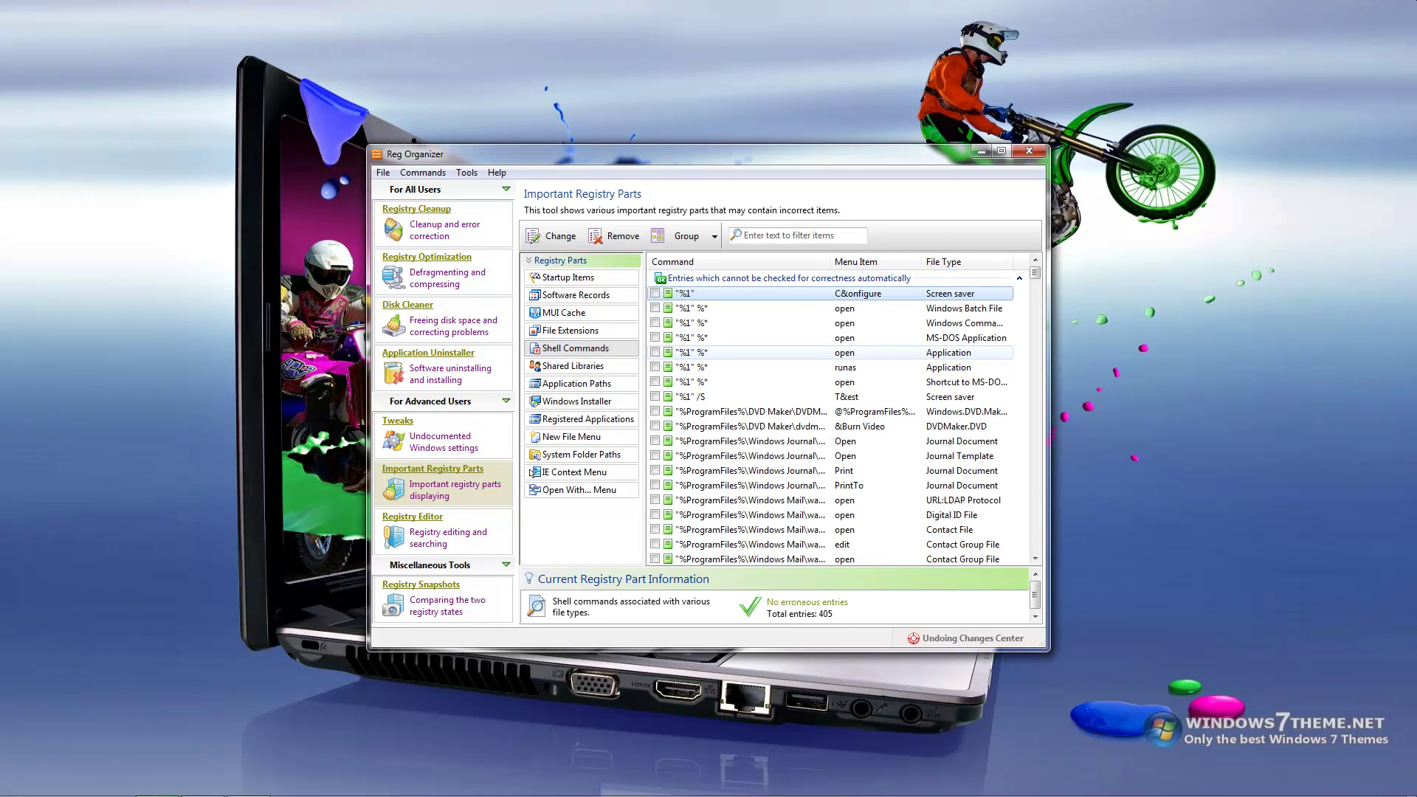
left_click(737, 338)
right_click(706, 339)
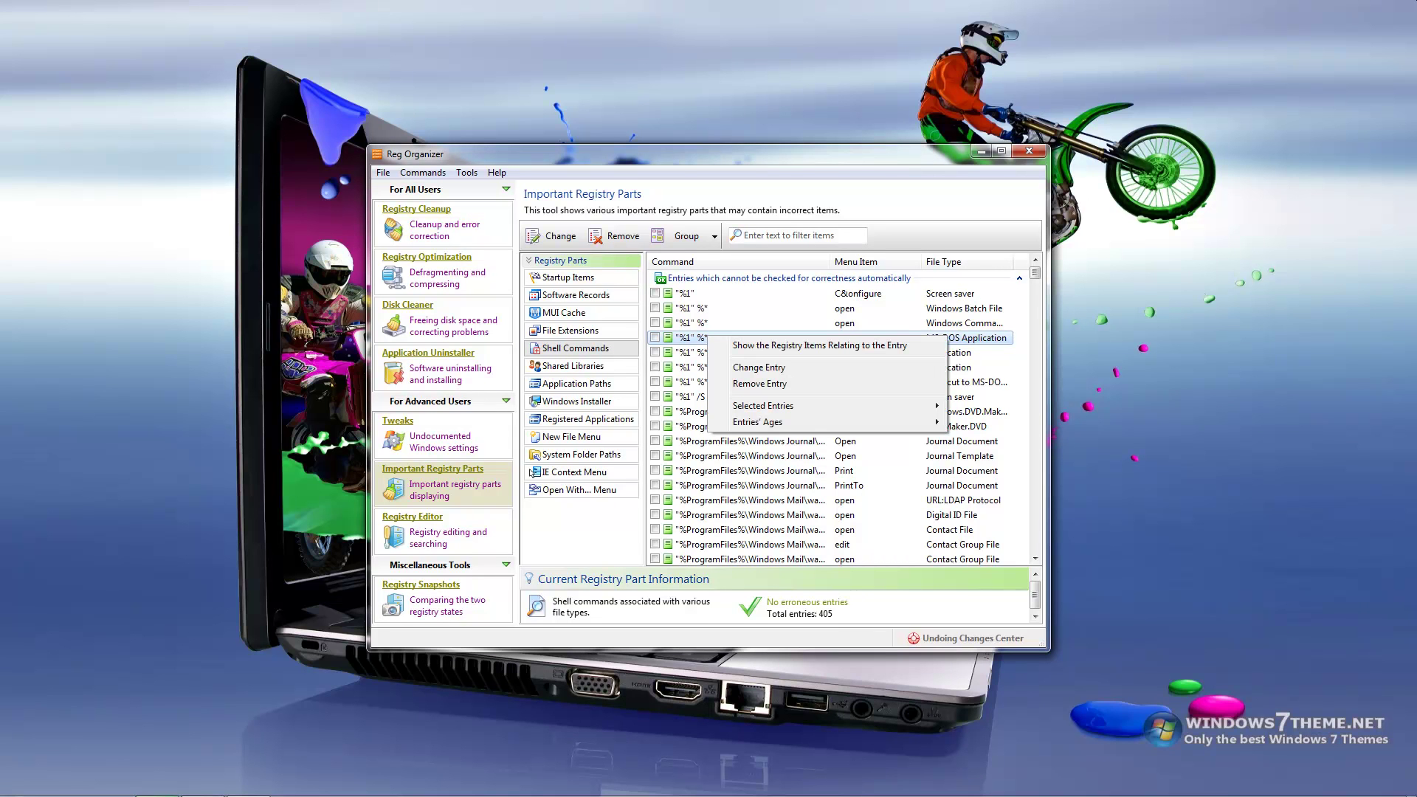
left_click_drag(1035, 273, 1035, 369)
scroll(531, 472, "down", 20)
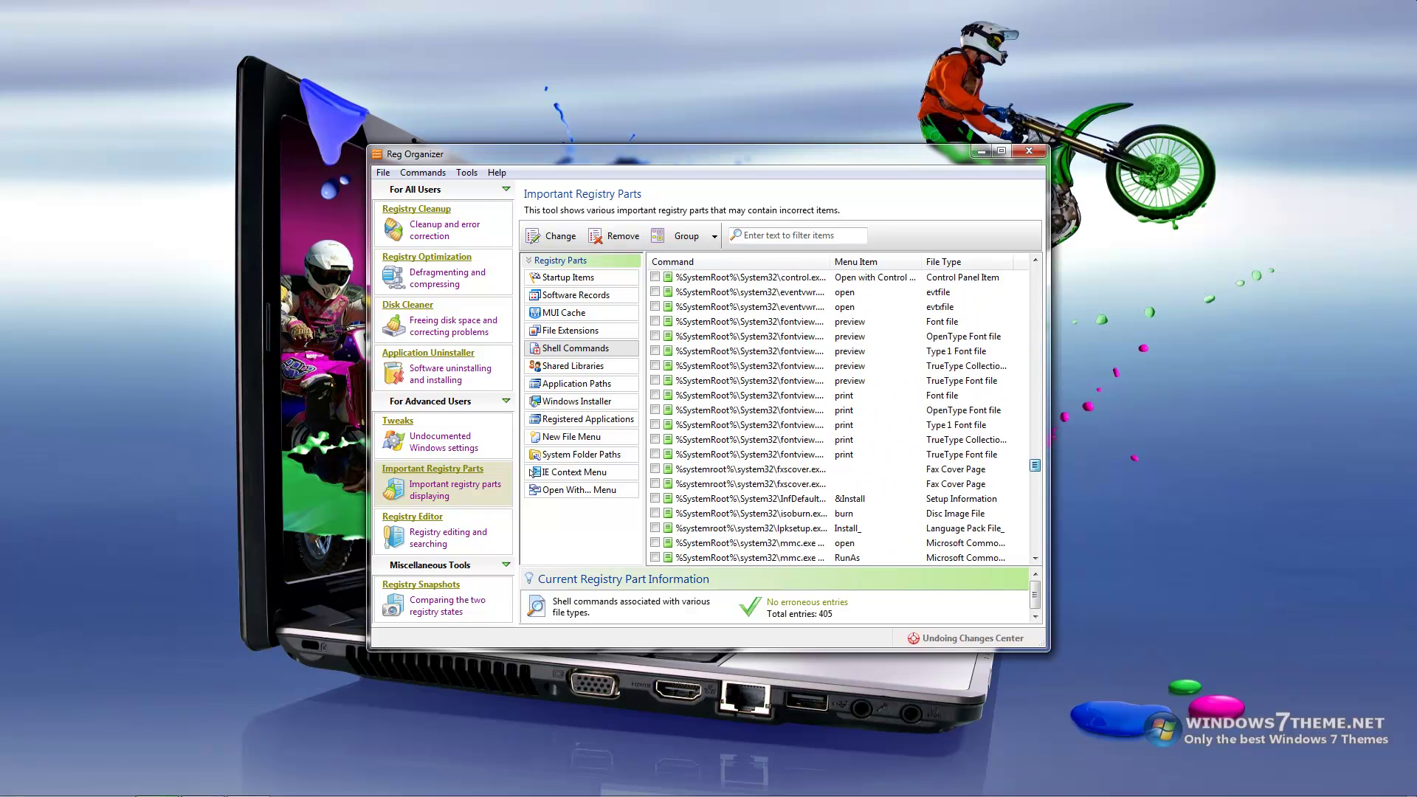
scroll(531, 472, "down", 12)
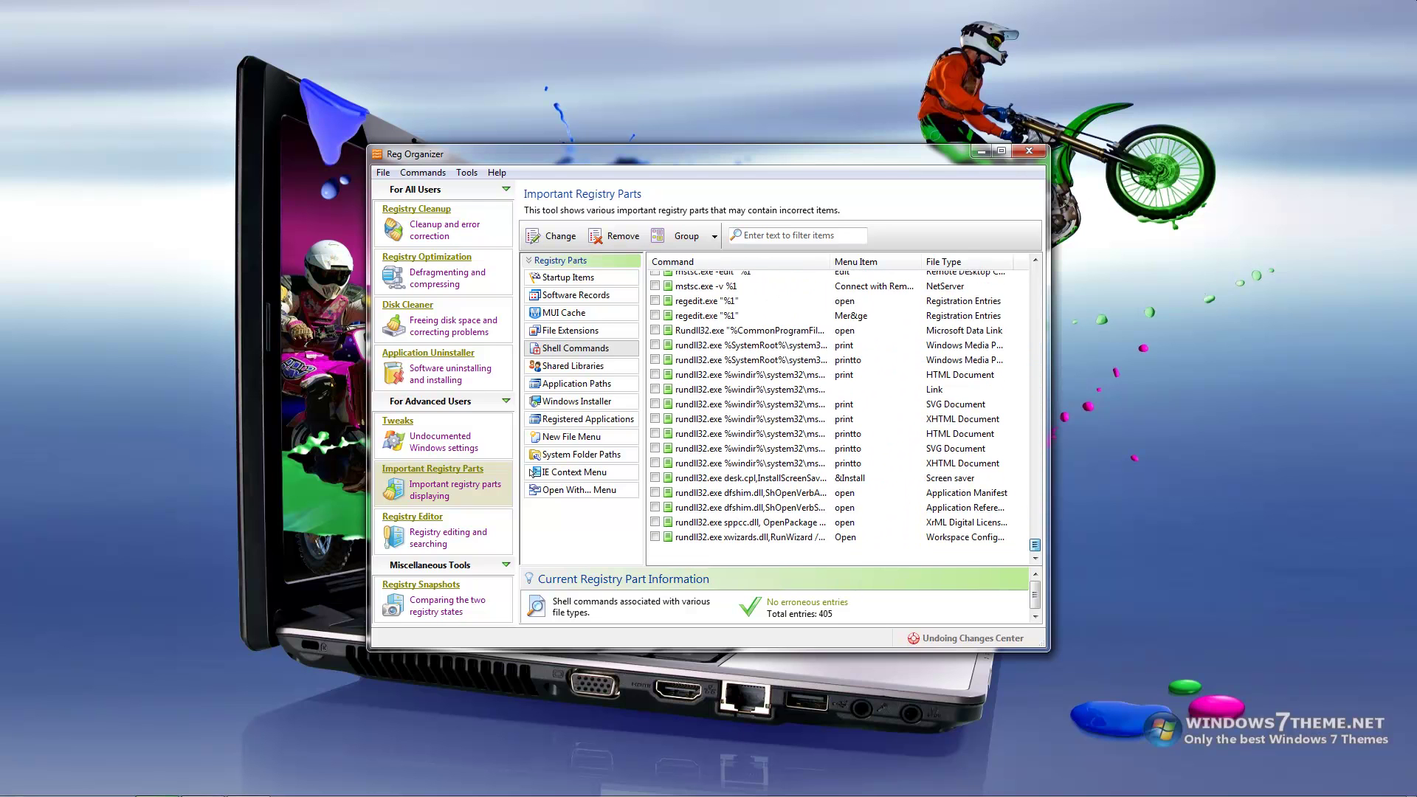
scroll(531, 472, "up", 20)
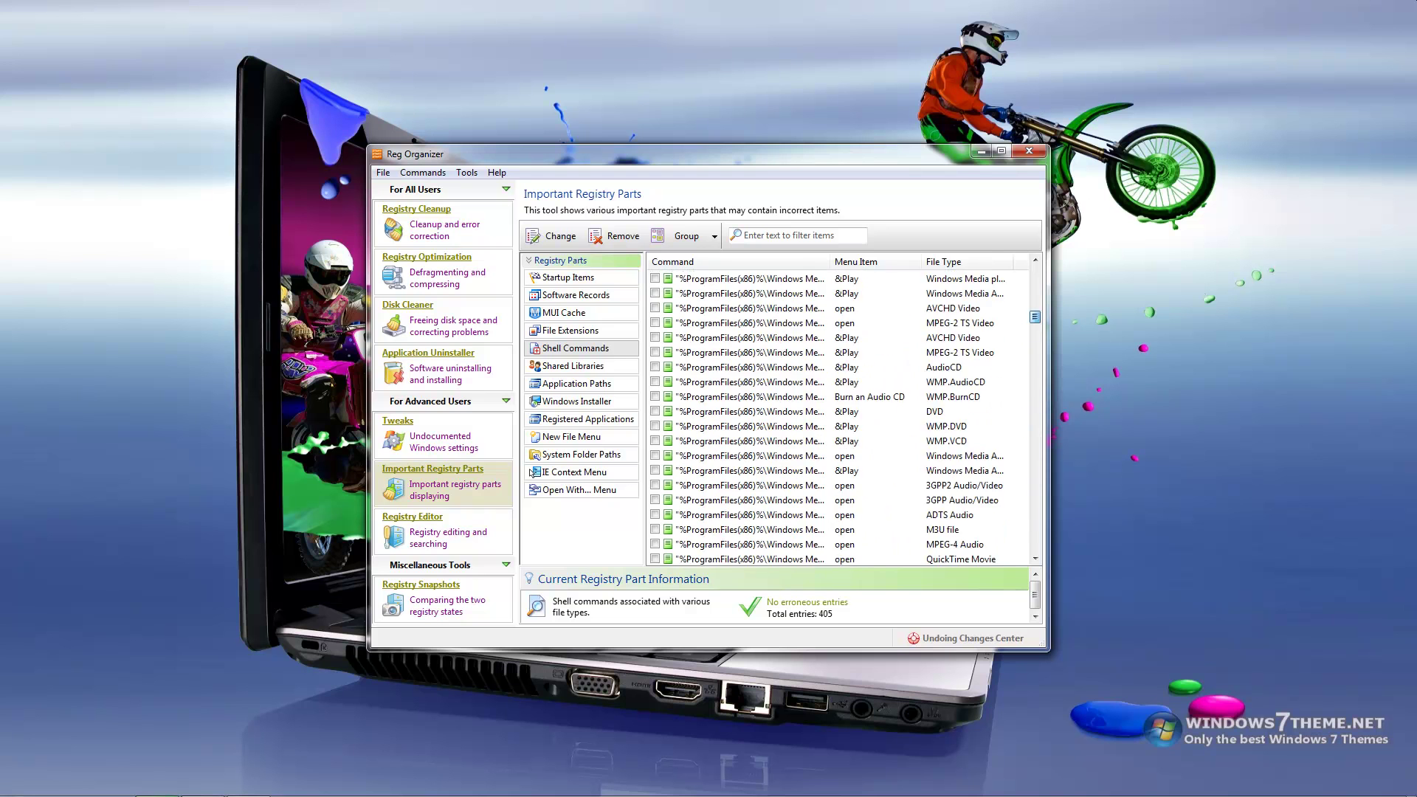
Display the Shared Libraries, view the details of several VMware driver libraries, and browse the list to its end and back.
key("Down")
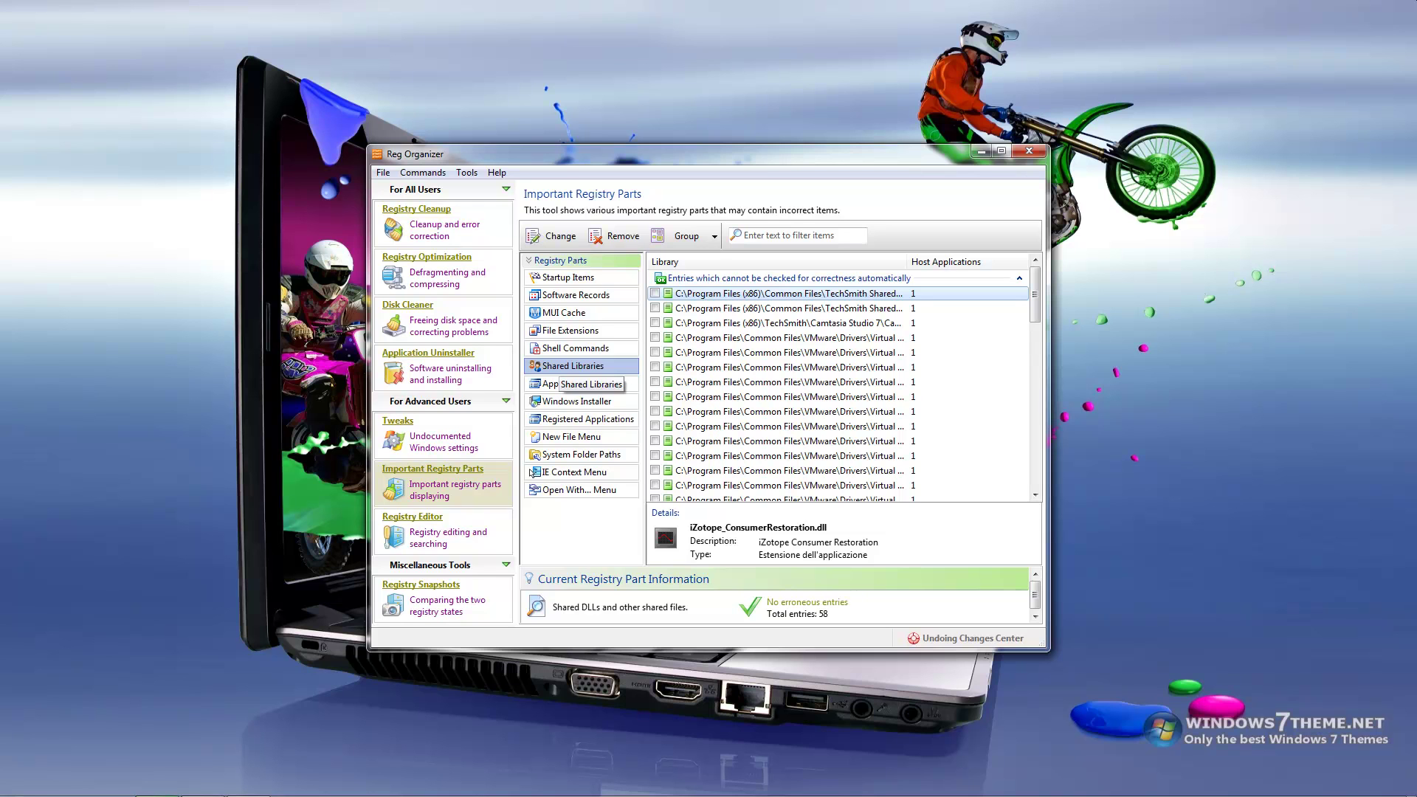
left_click(788, 338)
key("Down")
key("Down")
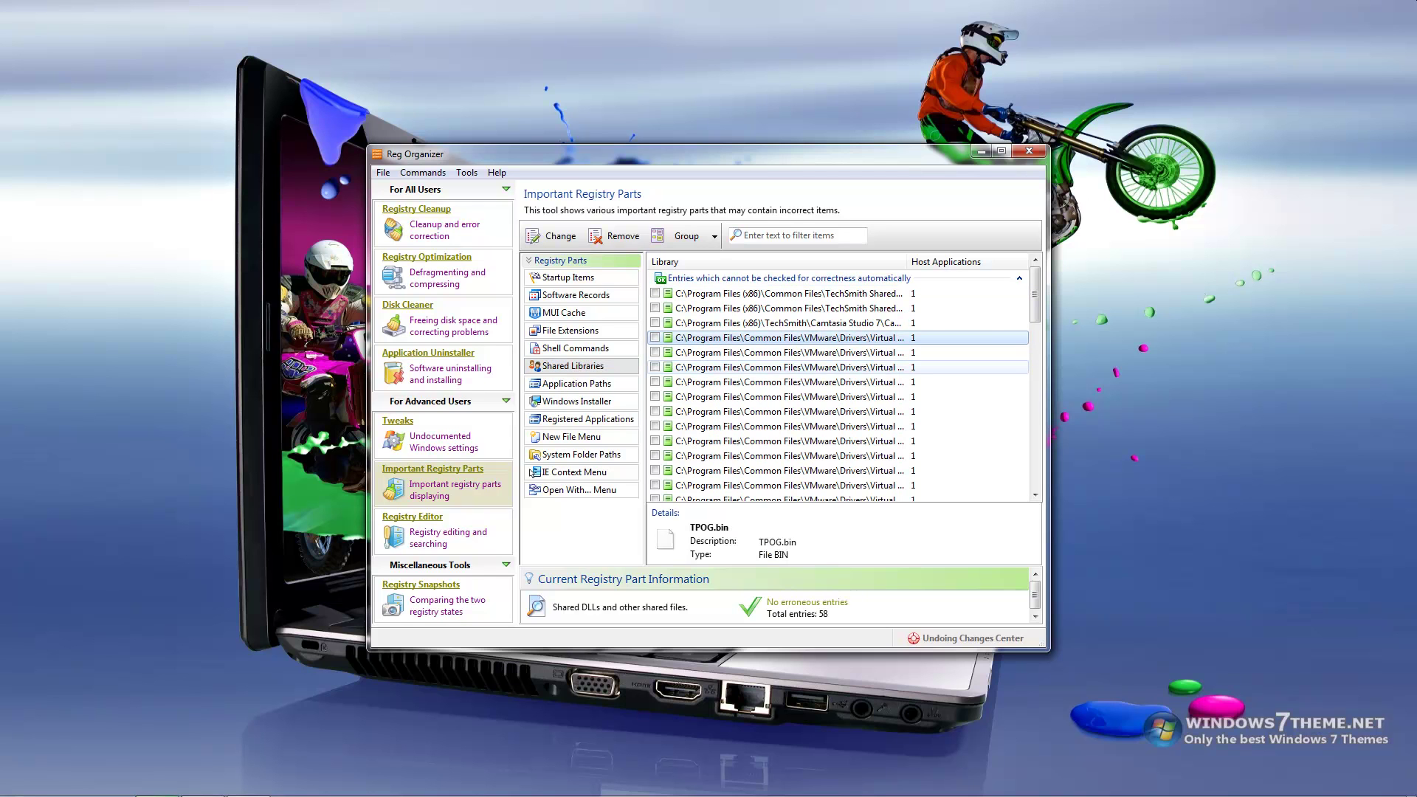
key("Down")
key("Down")
key("Down")
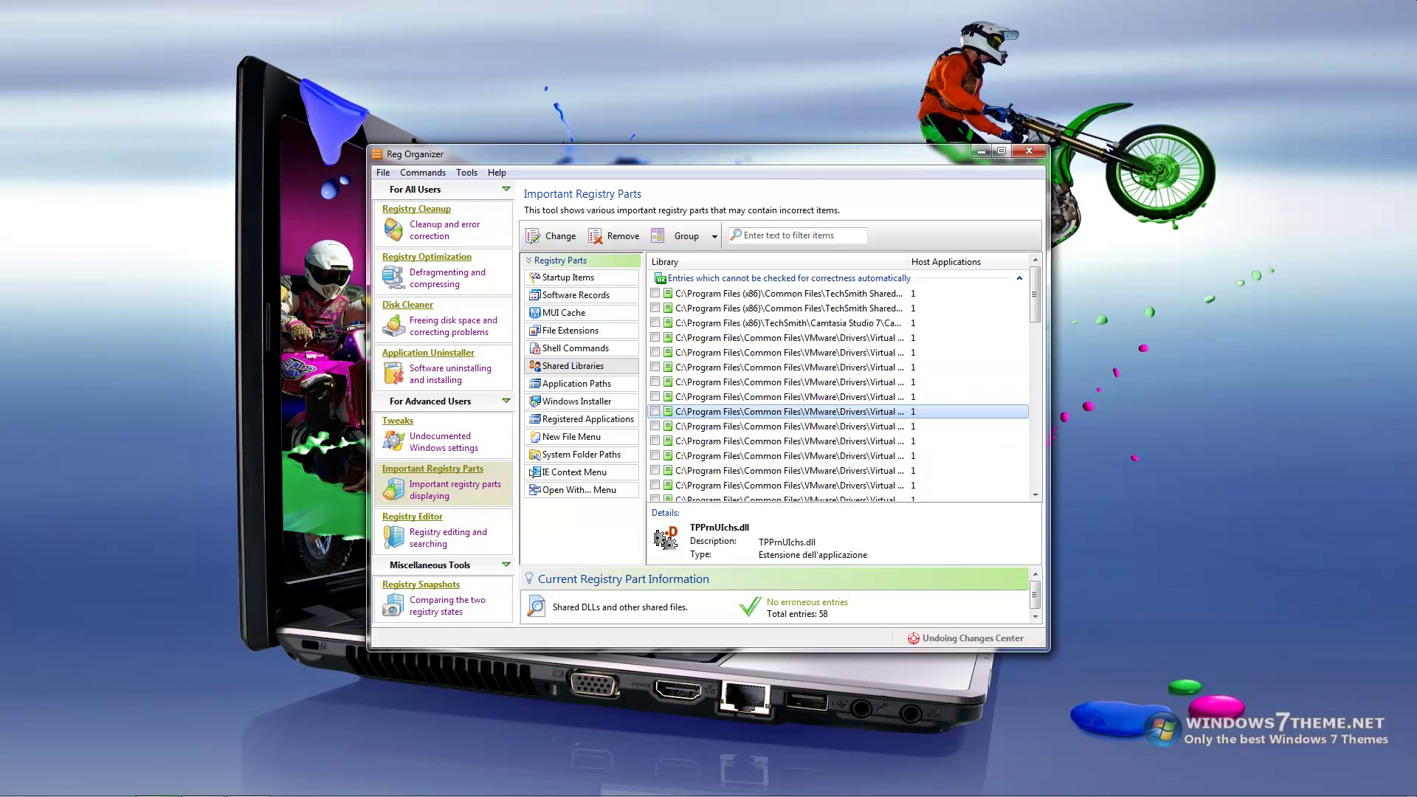
left_click_drag(1035, 295, 1035, 349)
scroll(531, 473, "down", 5)
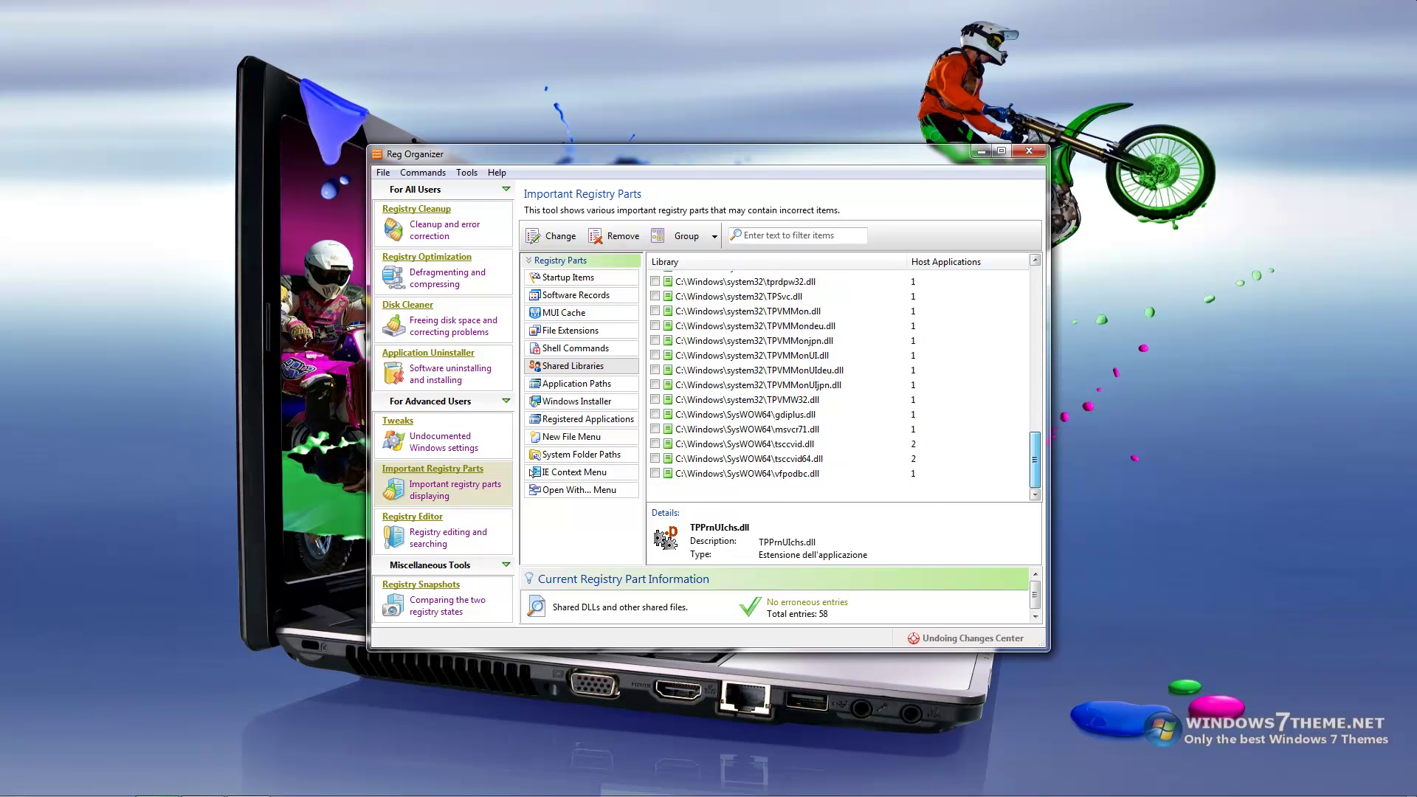
scroll(531, 472, "up", 10)
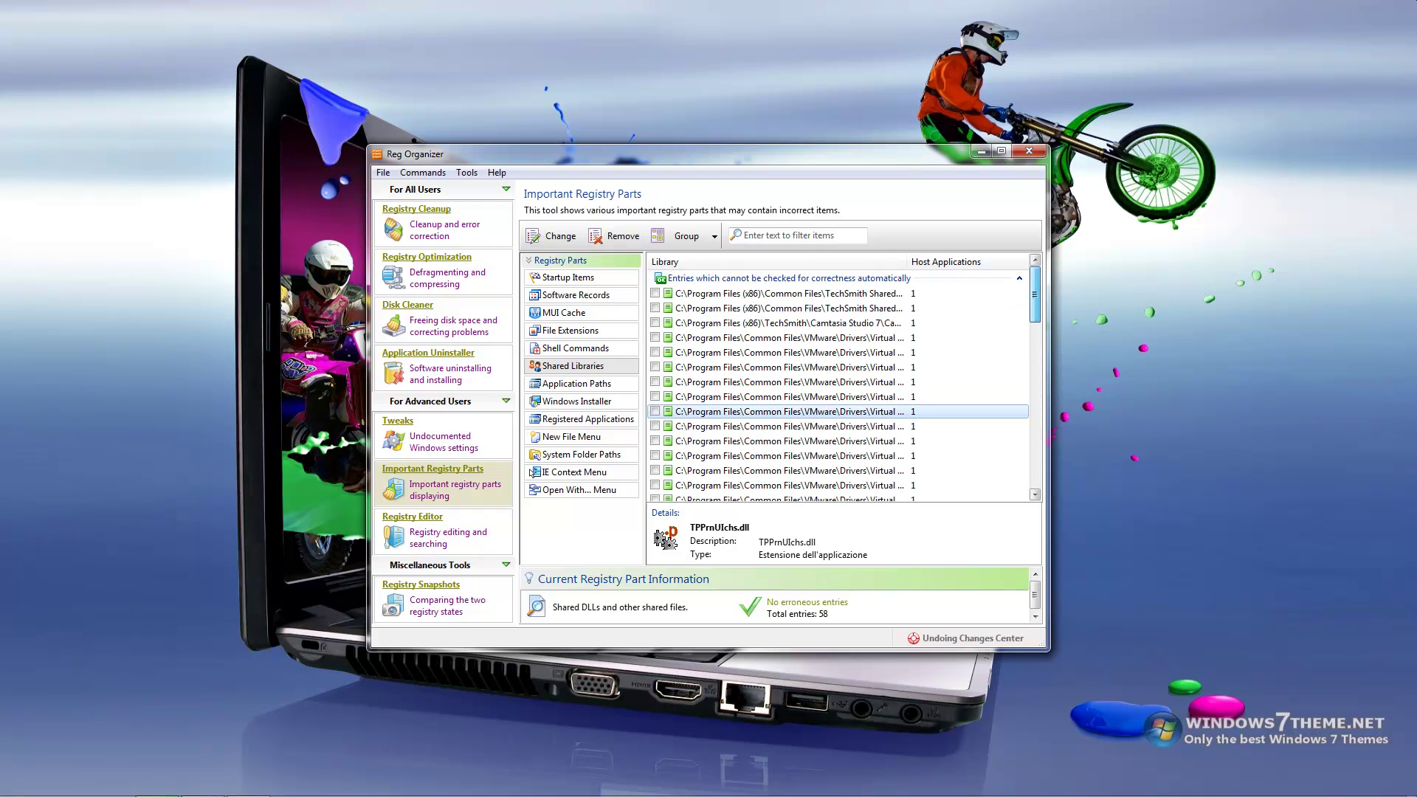
Browse the Application Paths, select the VMwareTray.exe entry, and check the actions available for the sidebar.exe entry.
left_click(575, 383)
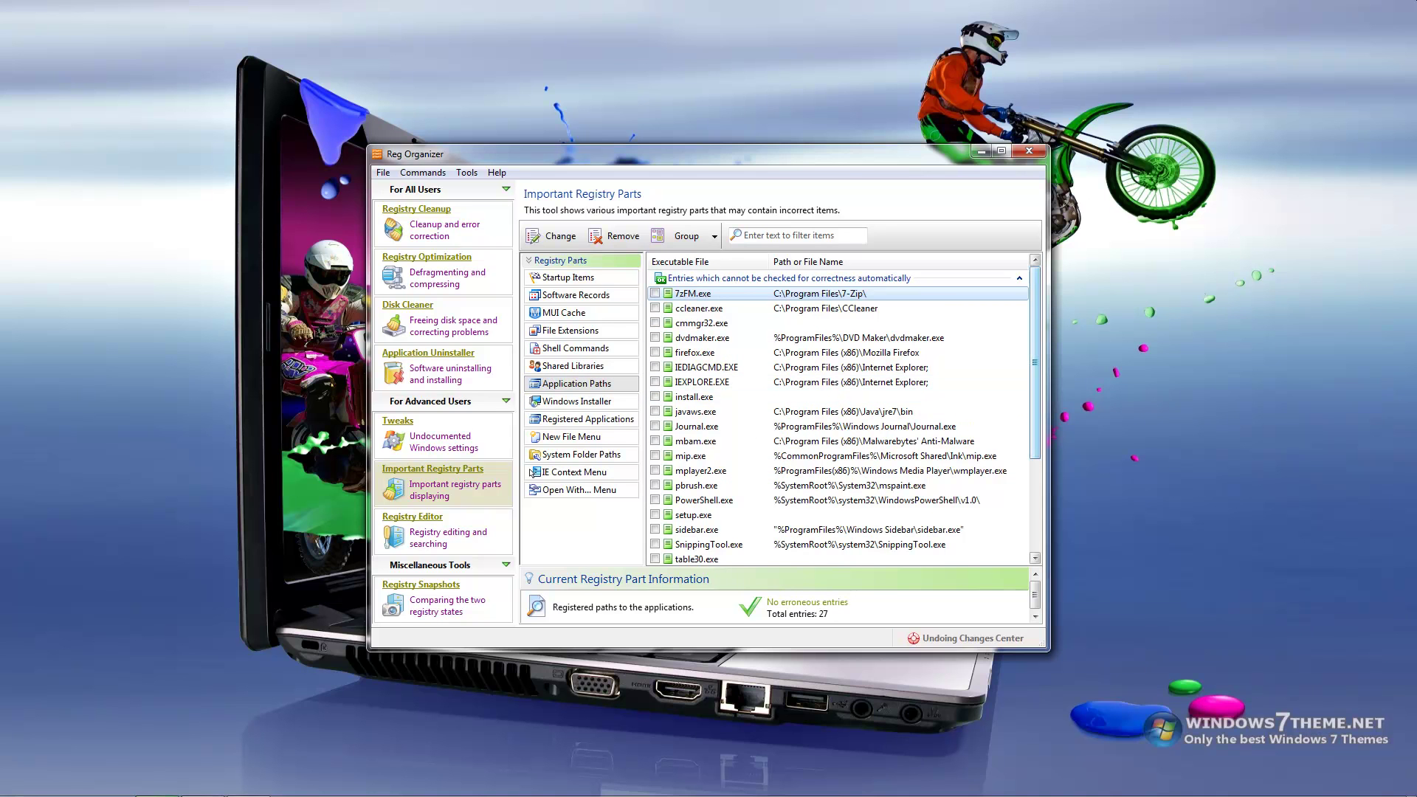
scroll(531, 472, "down", 3)
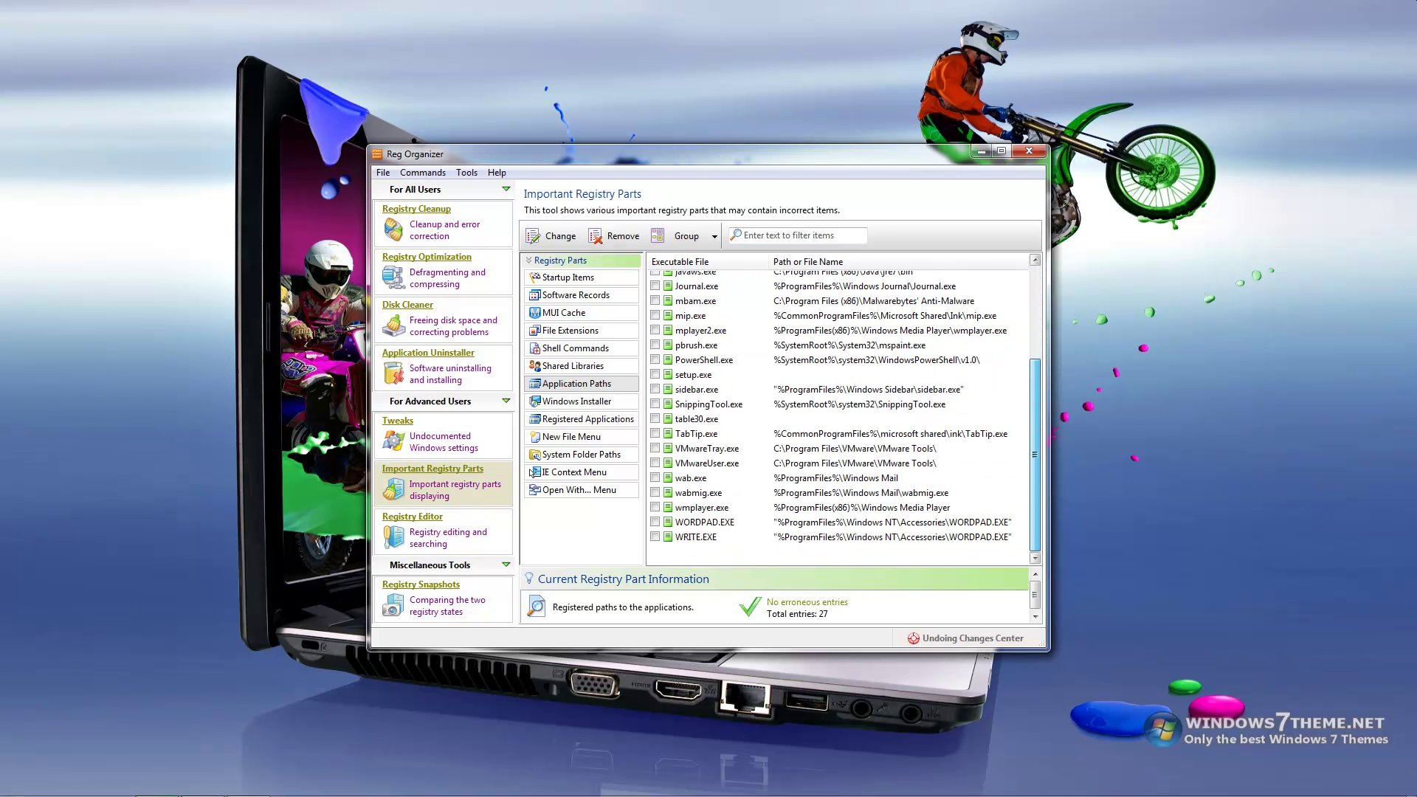
left_click(836, 448)
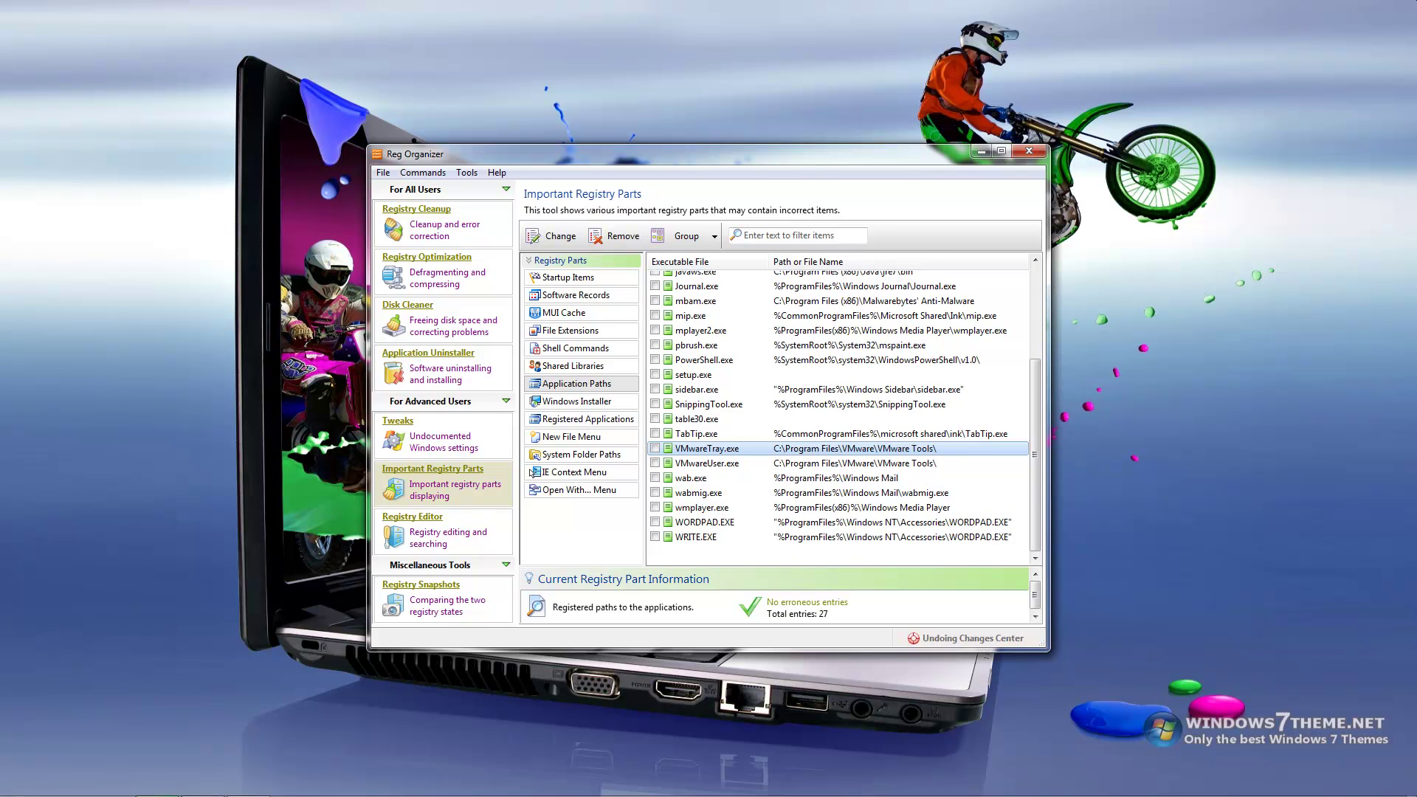
right_click(845, 389)
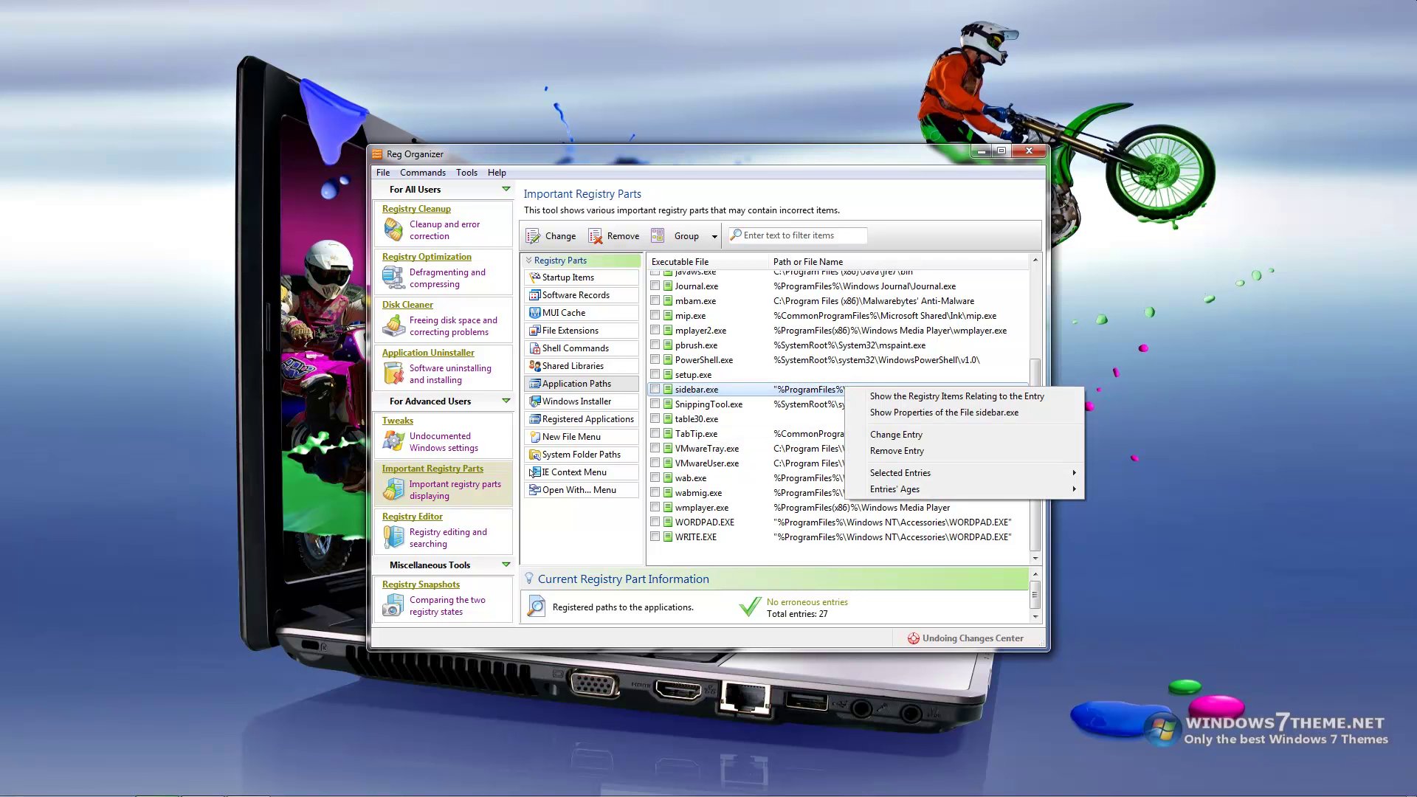
left_click_drag(1034, 517, 1034, 424)
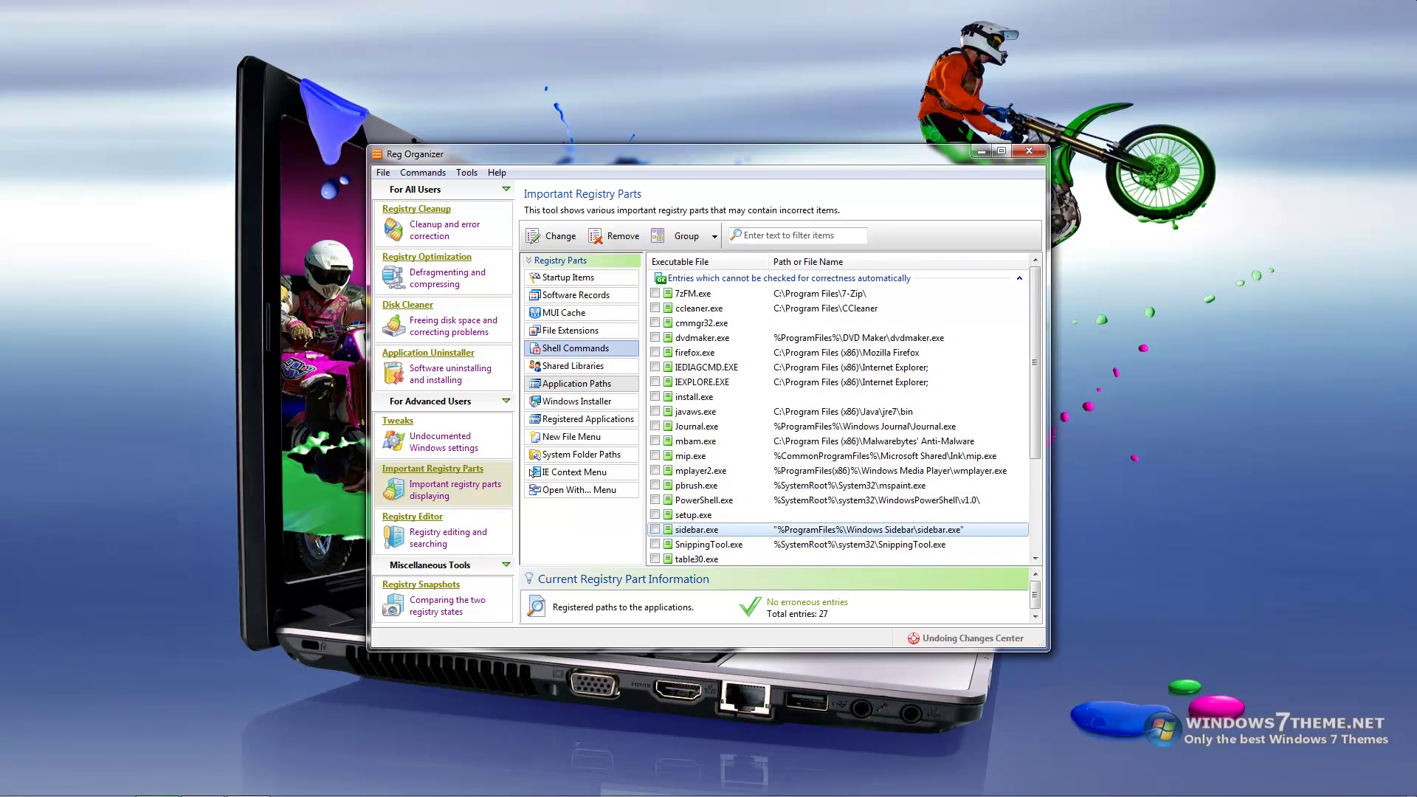
Display the Windows Installer, Registered Applications and New File Menu sections of the registry parts one after another.
left_click(562, 402)
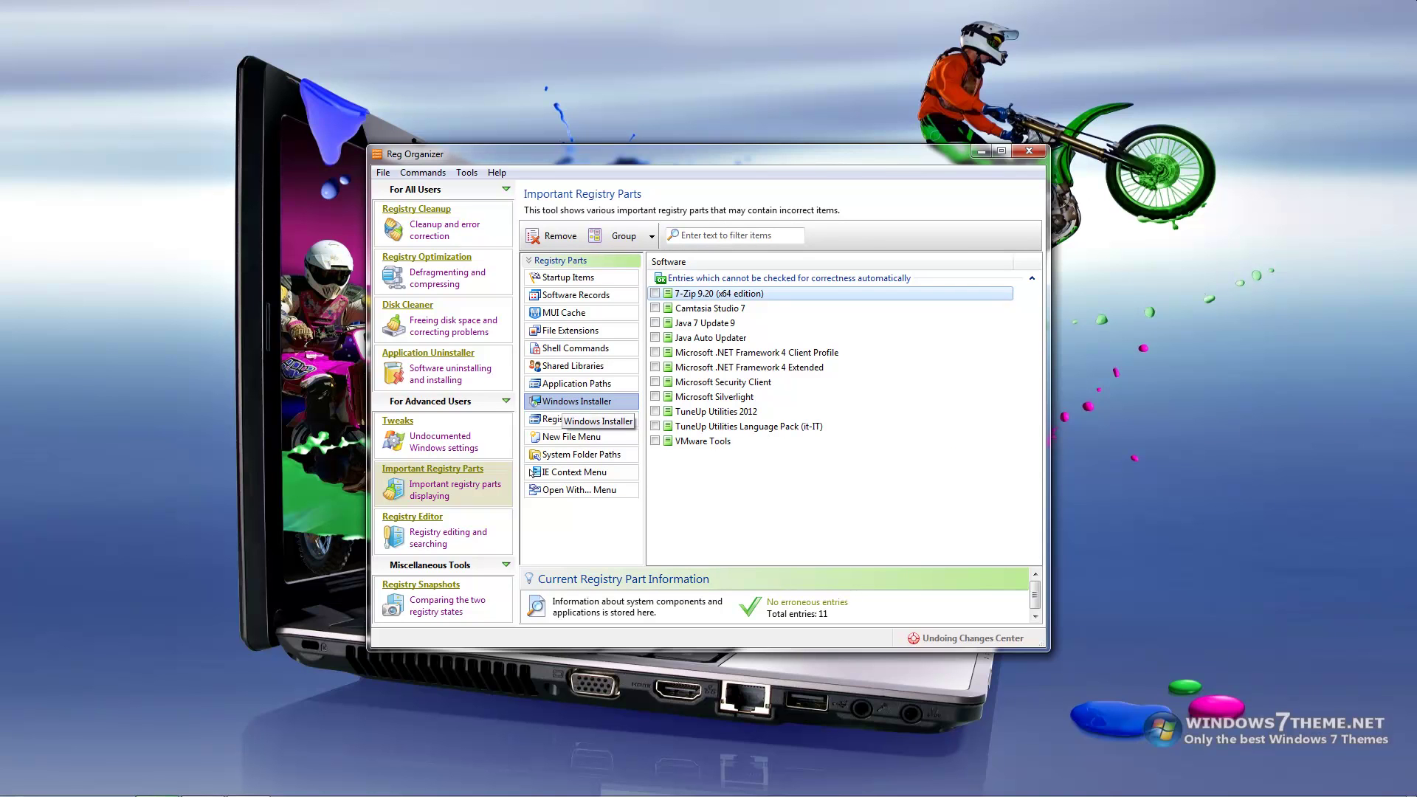
left_click(565, 419)
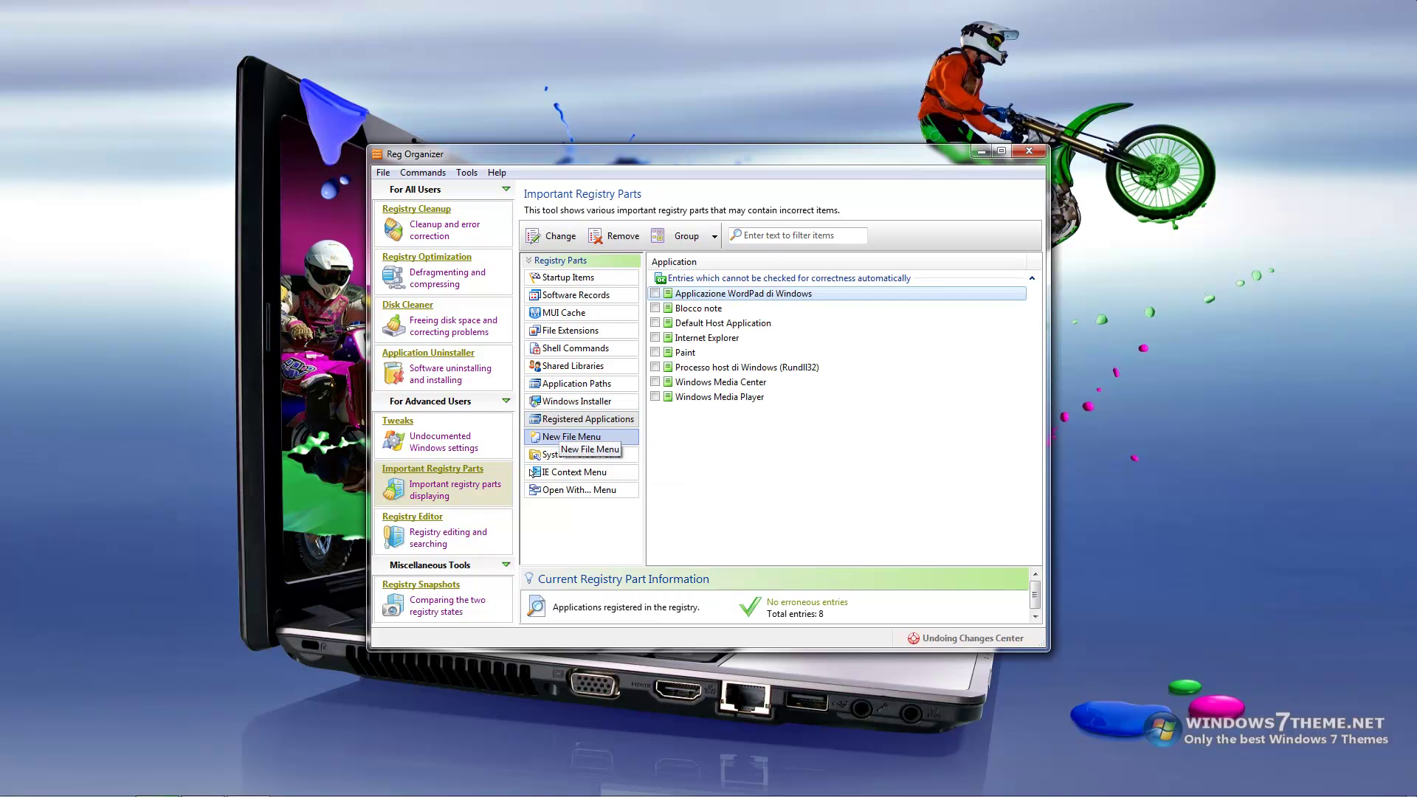
left_click(558, 436)
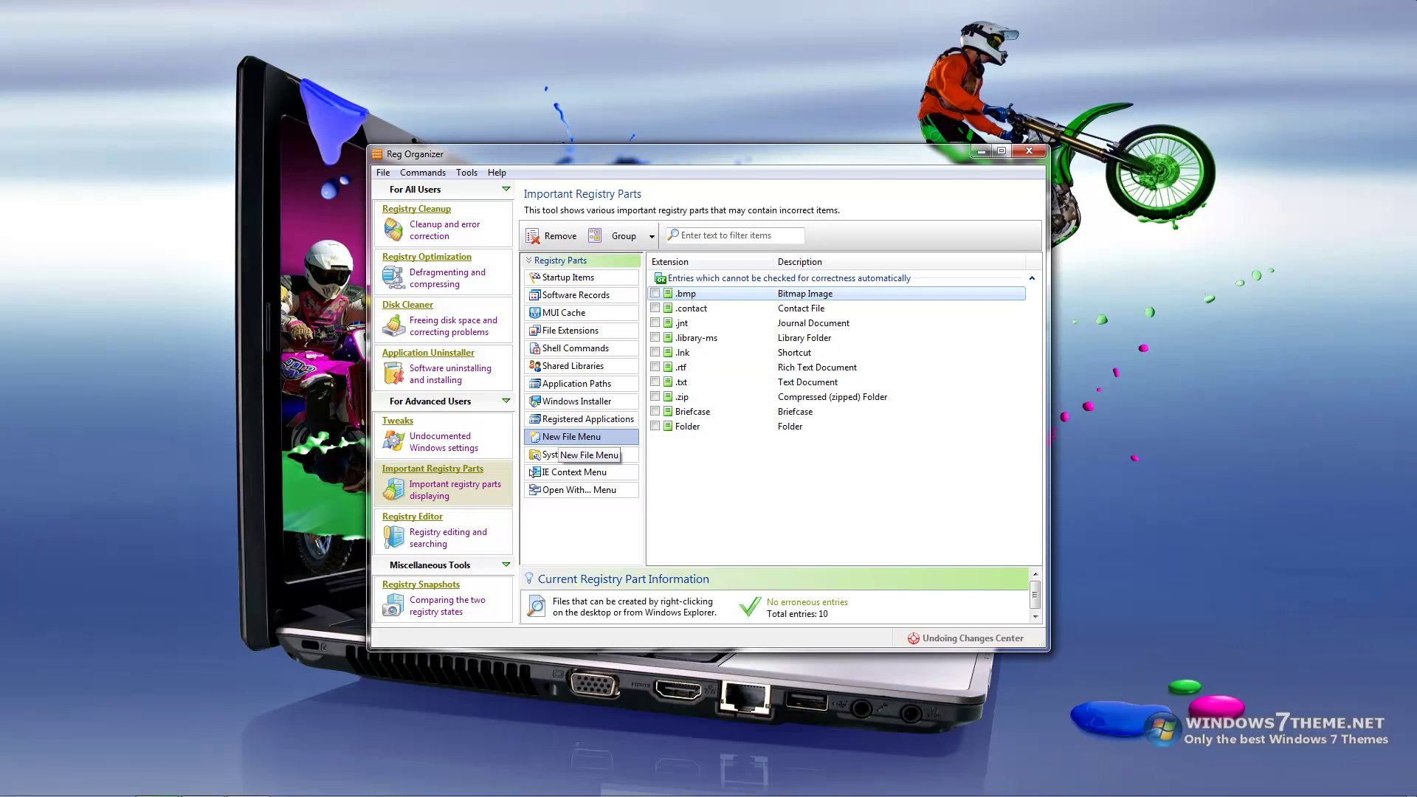
Display the System Folder Paths and browse the list to its end and back to the start.
key("Down")
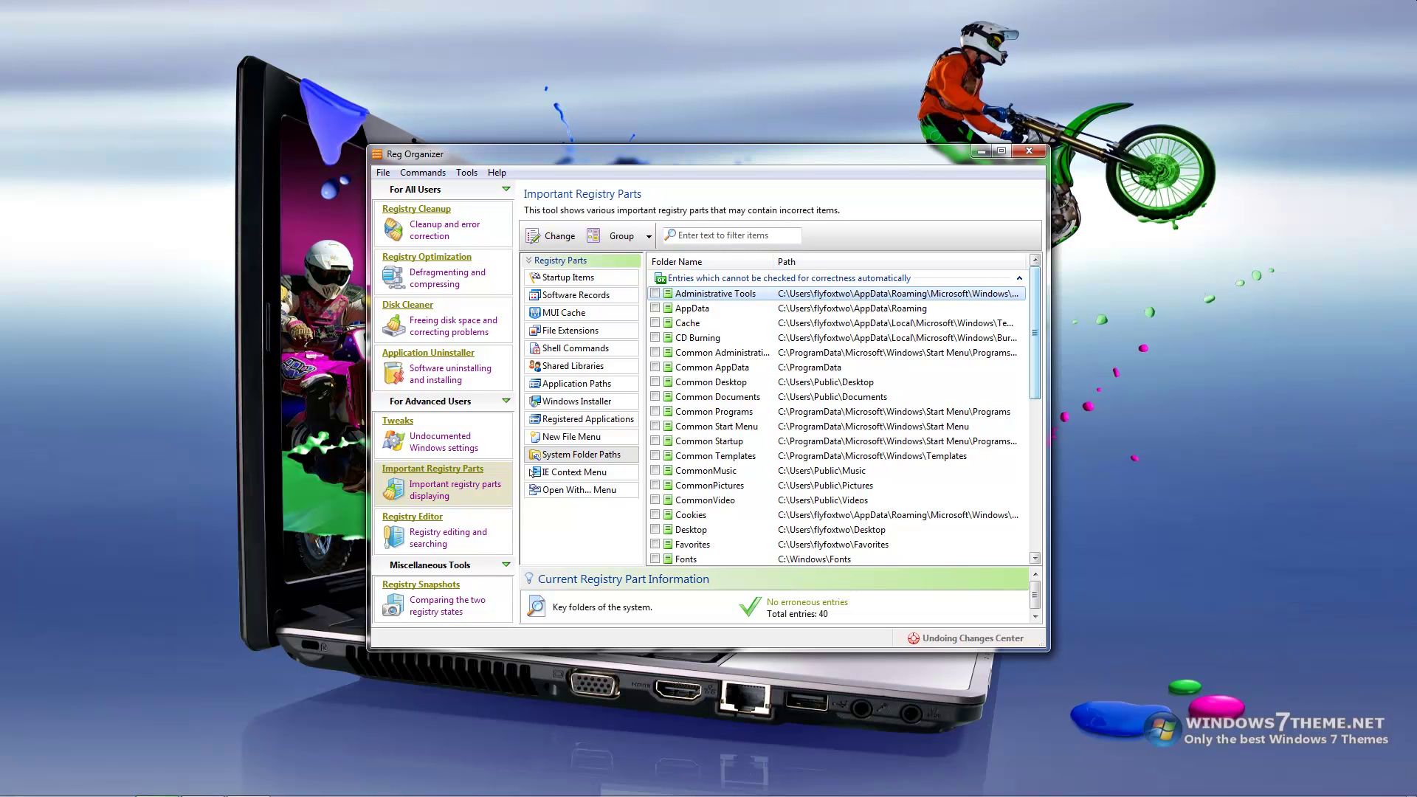
left_click_drag(1034, 332, 1035, 404)
scroll(532, 472, "down", 4)
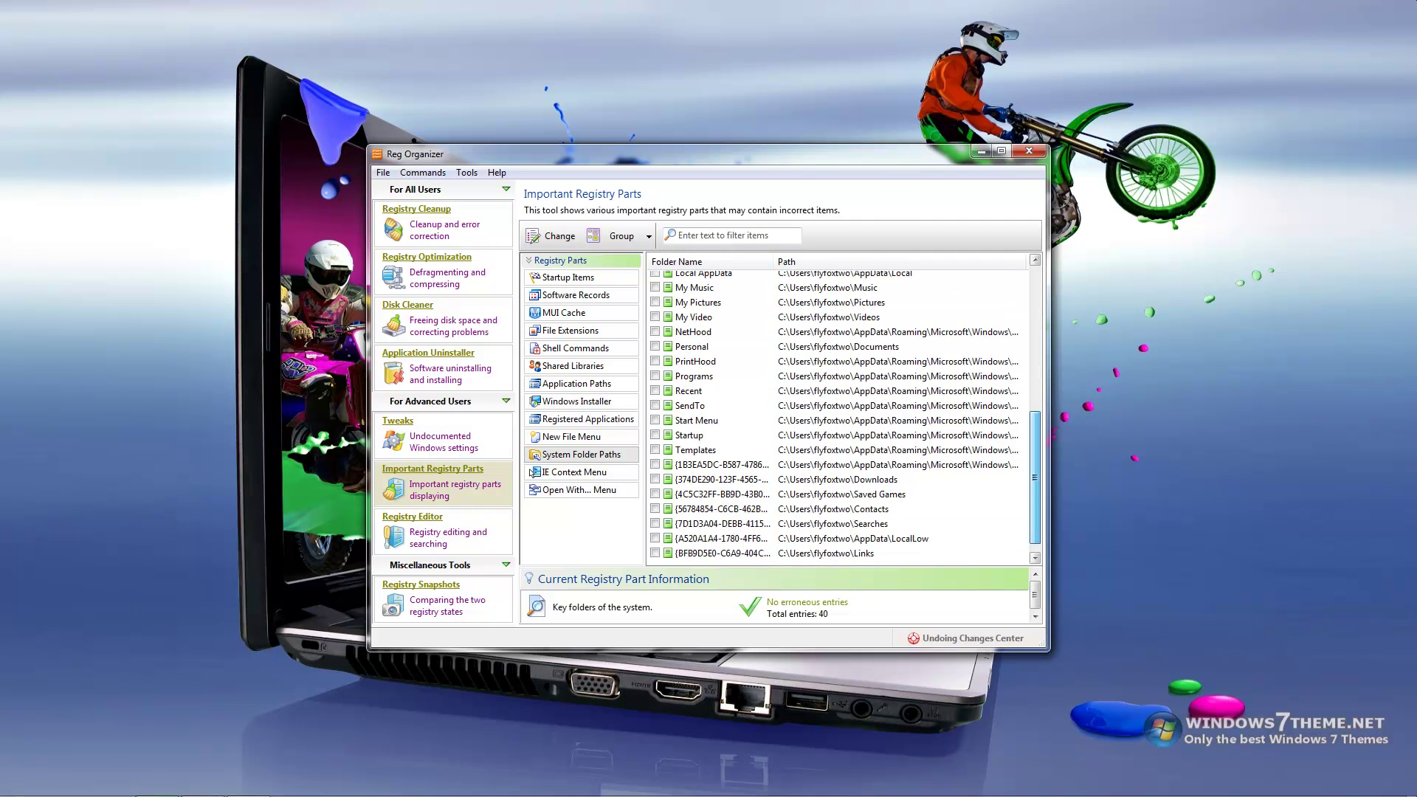
scroll(532, 472, "up", 8)
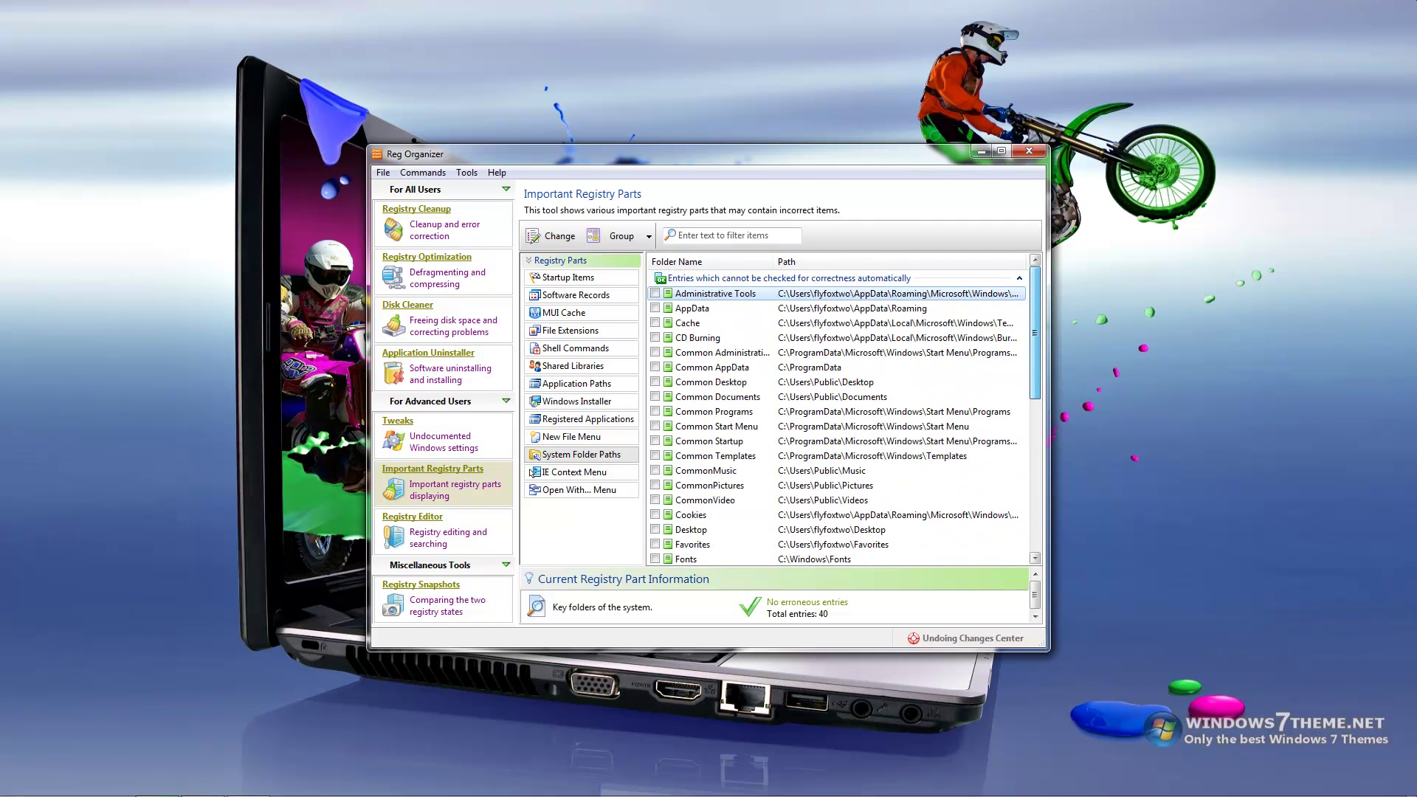
View the IE Context Menu and Open With... Menu sections, and check the grouping options available for the Open With entries.
left_click(533, 472)
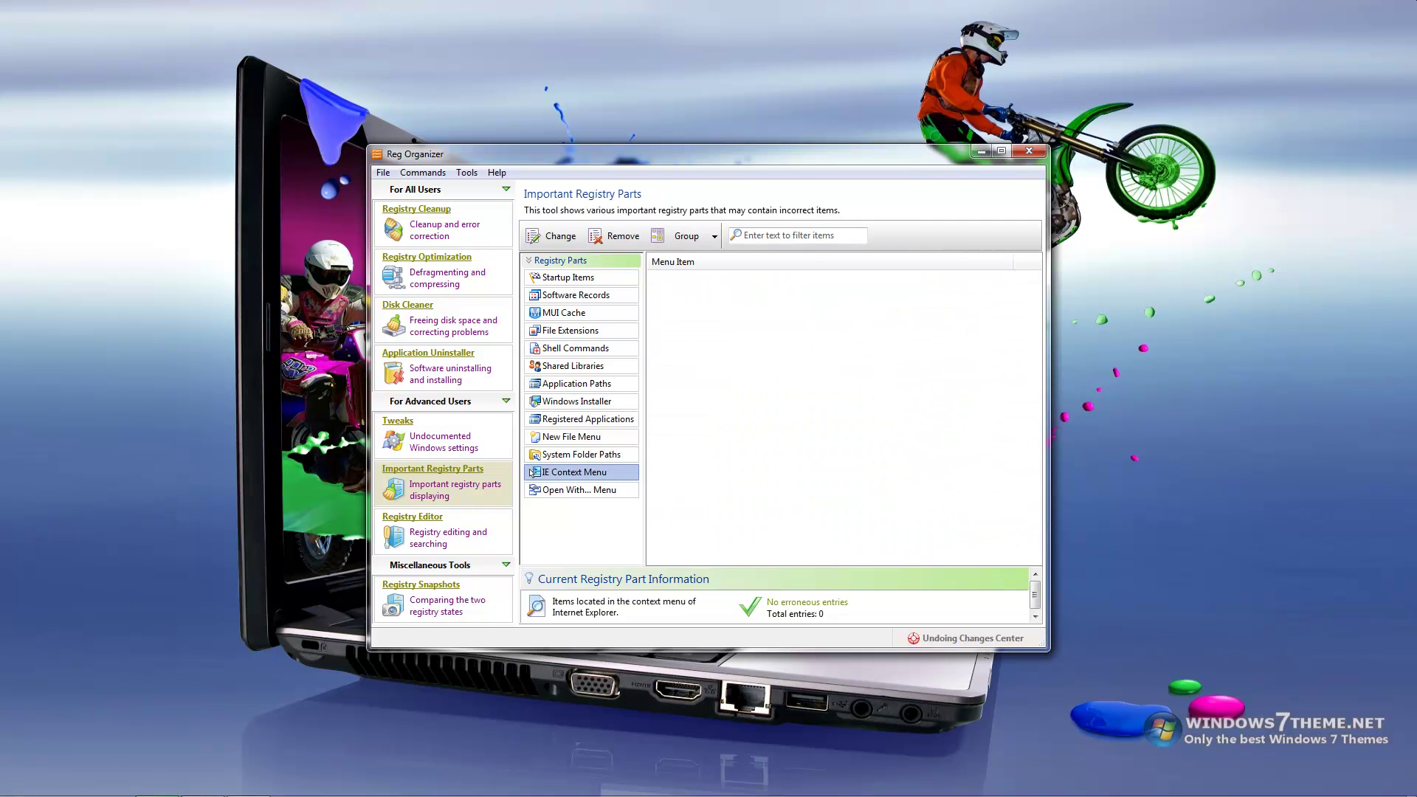
key("Down")
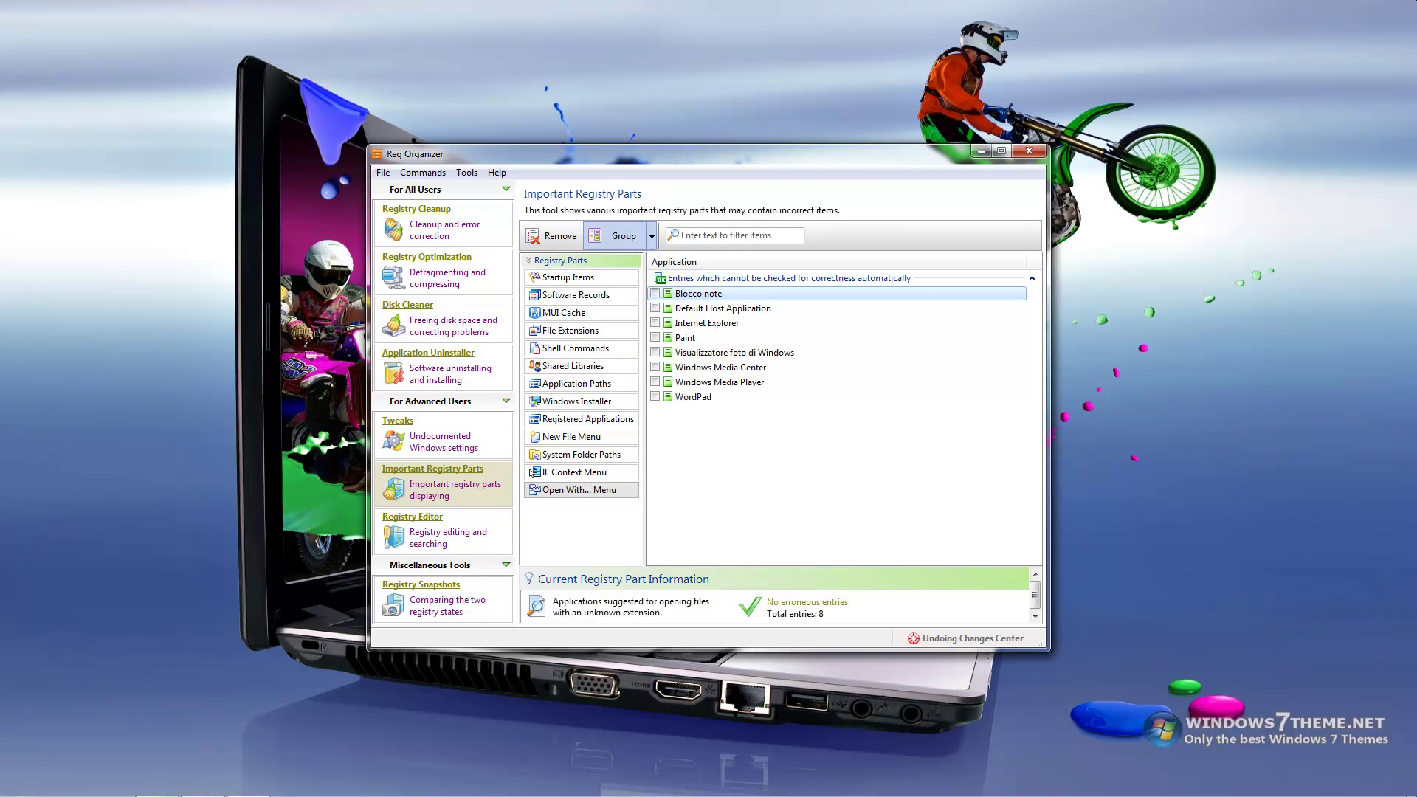
left_click(622, 235)
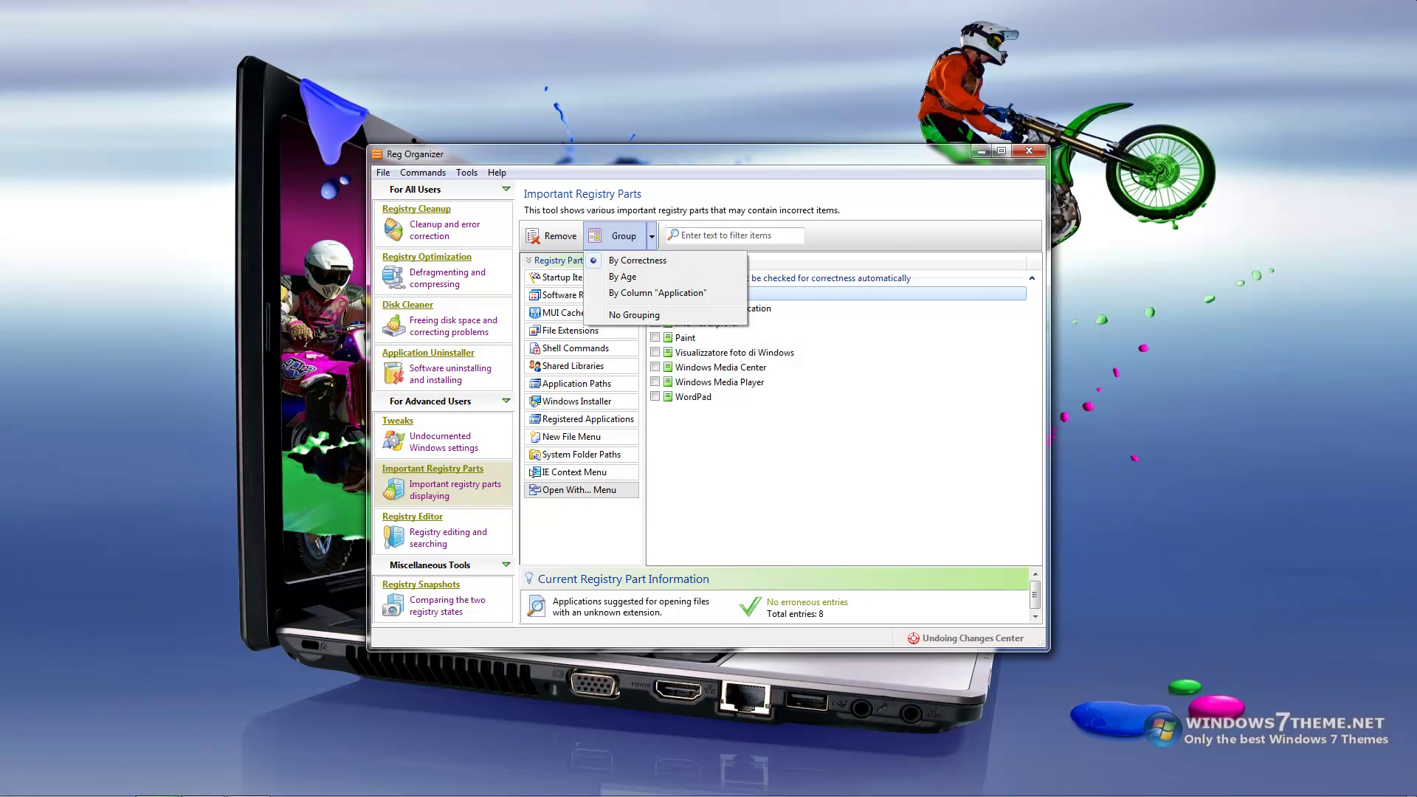
In the Registry Editor, view the properties of the HKEY_CURRENT_USER\AppEvents\EventLabels key, and collapse the branch again.
left_click(412, 516)
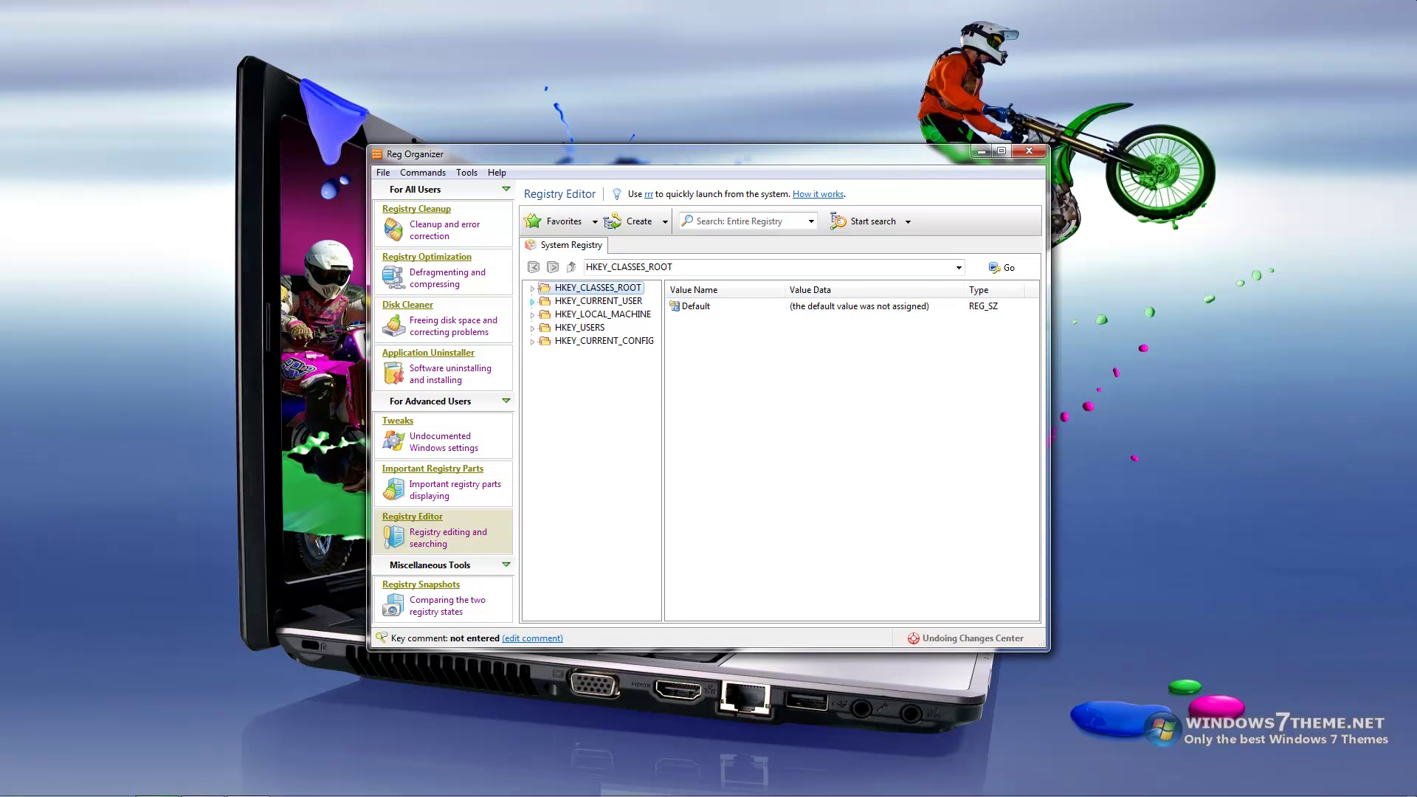
left_click(532, 301)
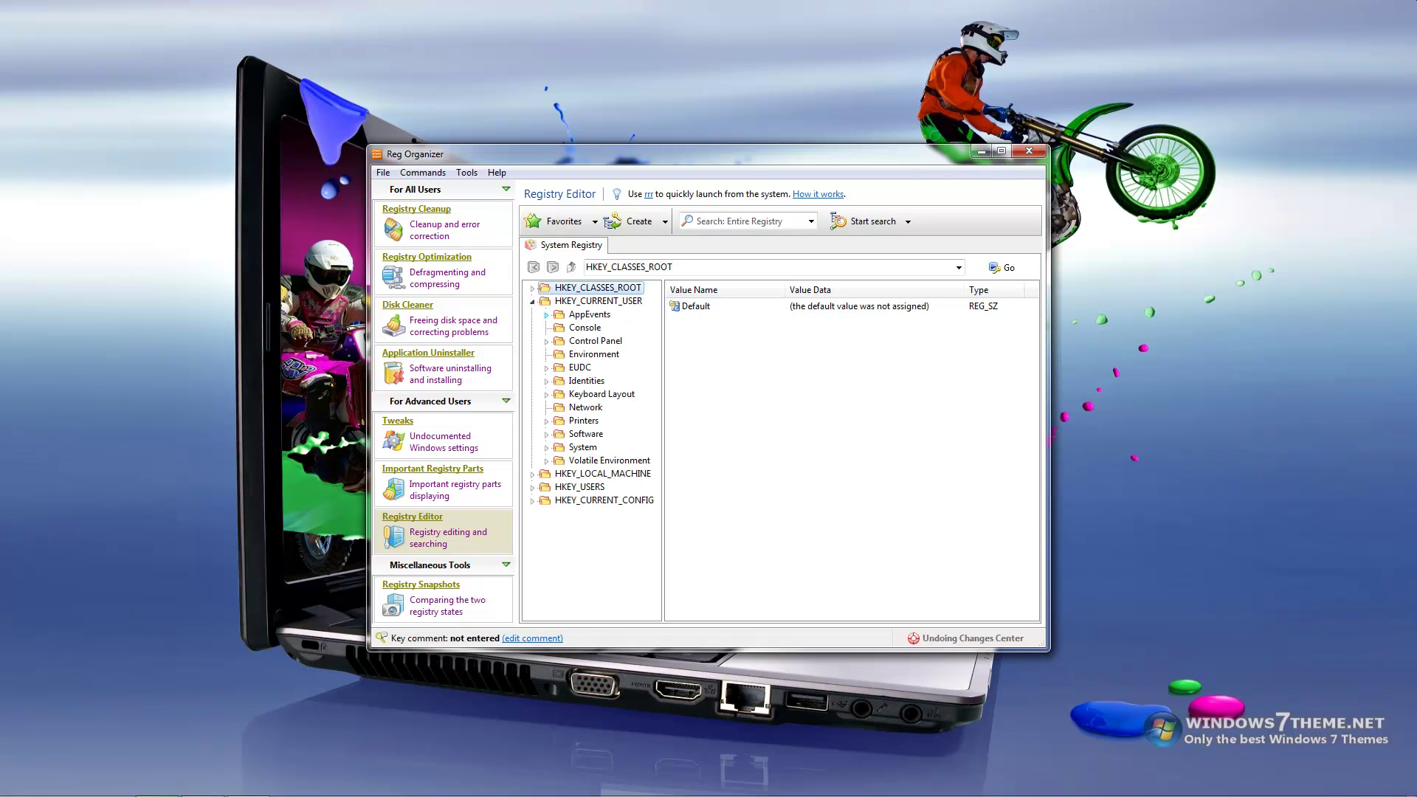
left_click(546, 315)
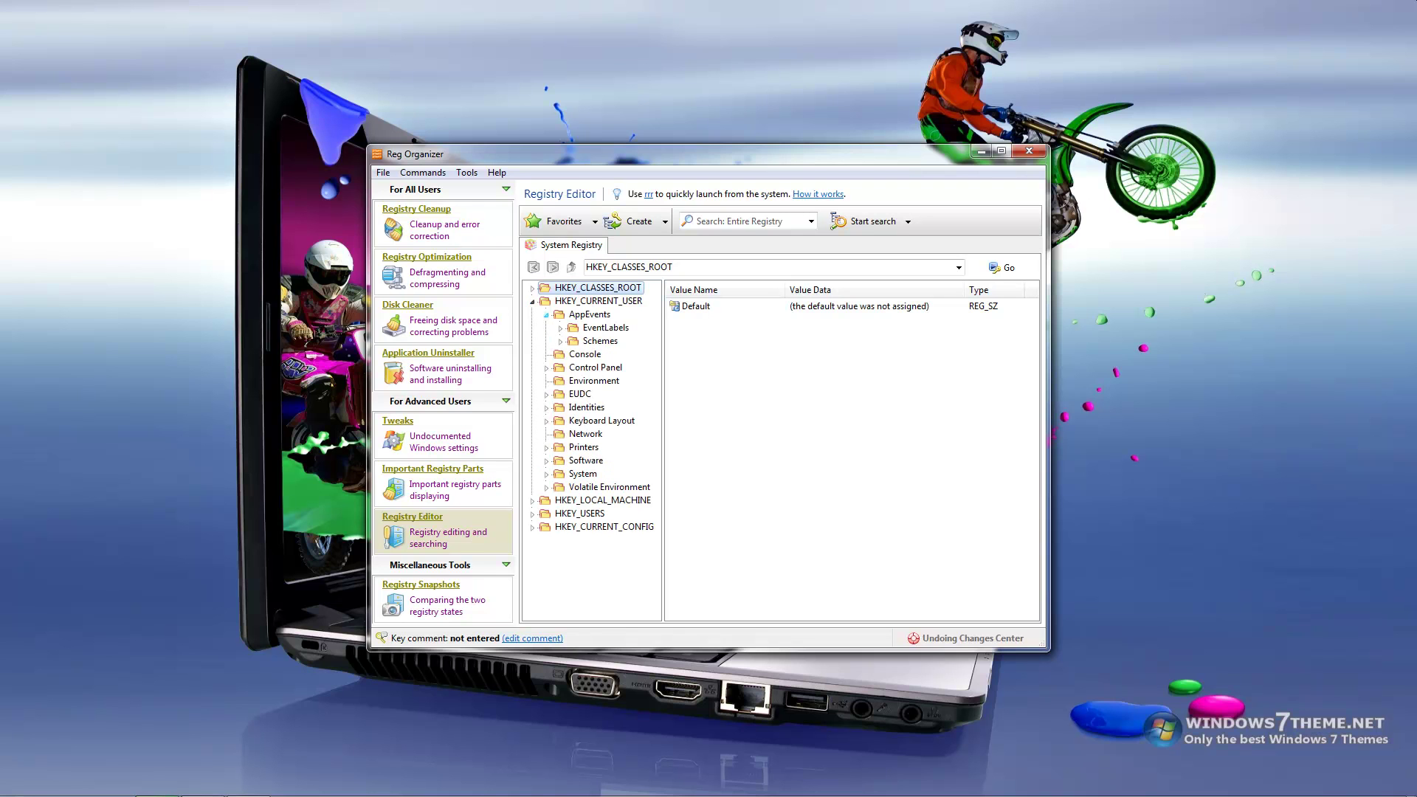
left_click(604, 327)
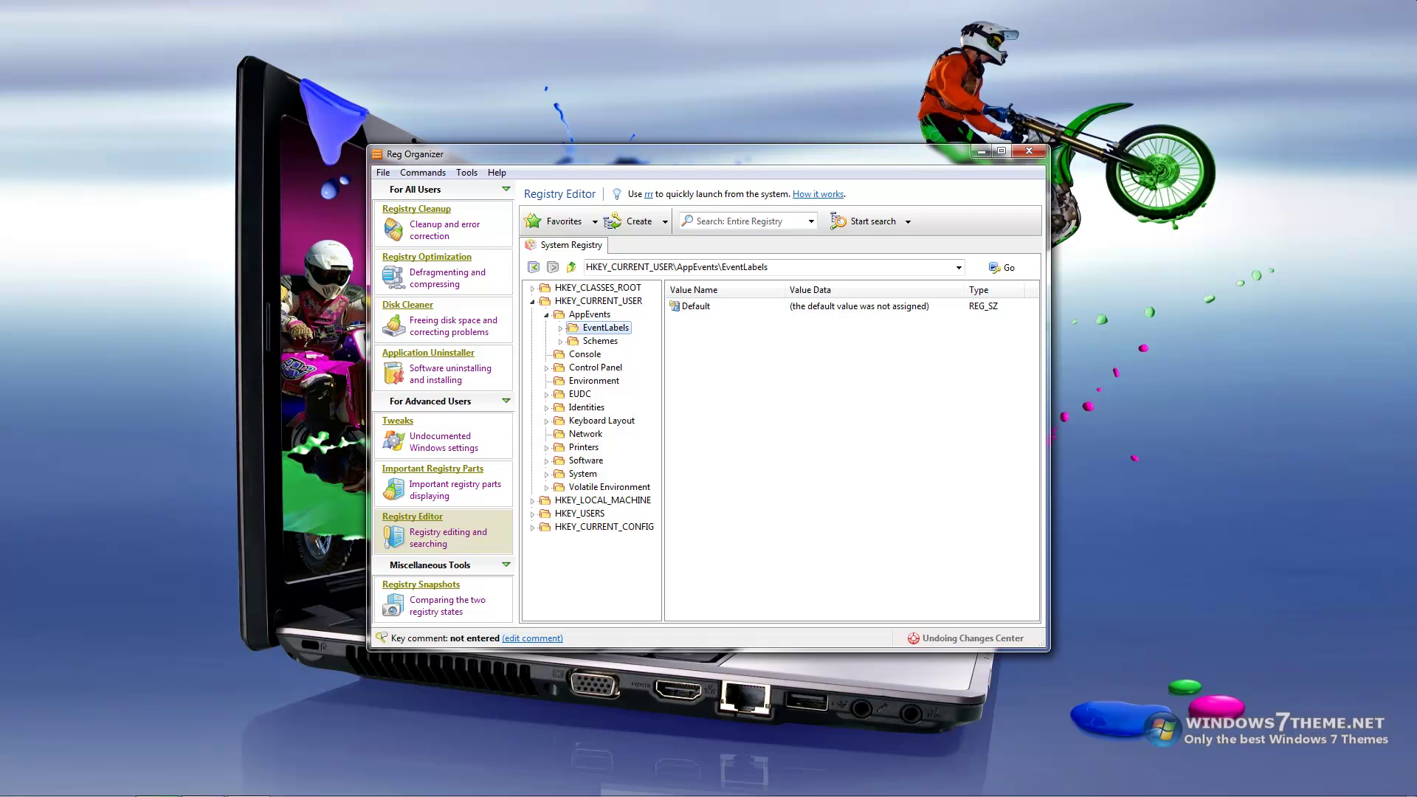
right_click(594, 329)
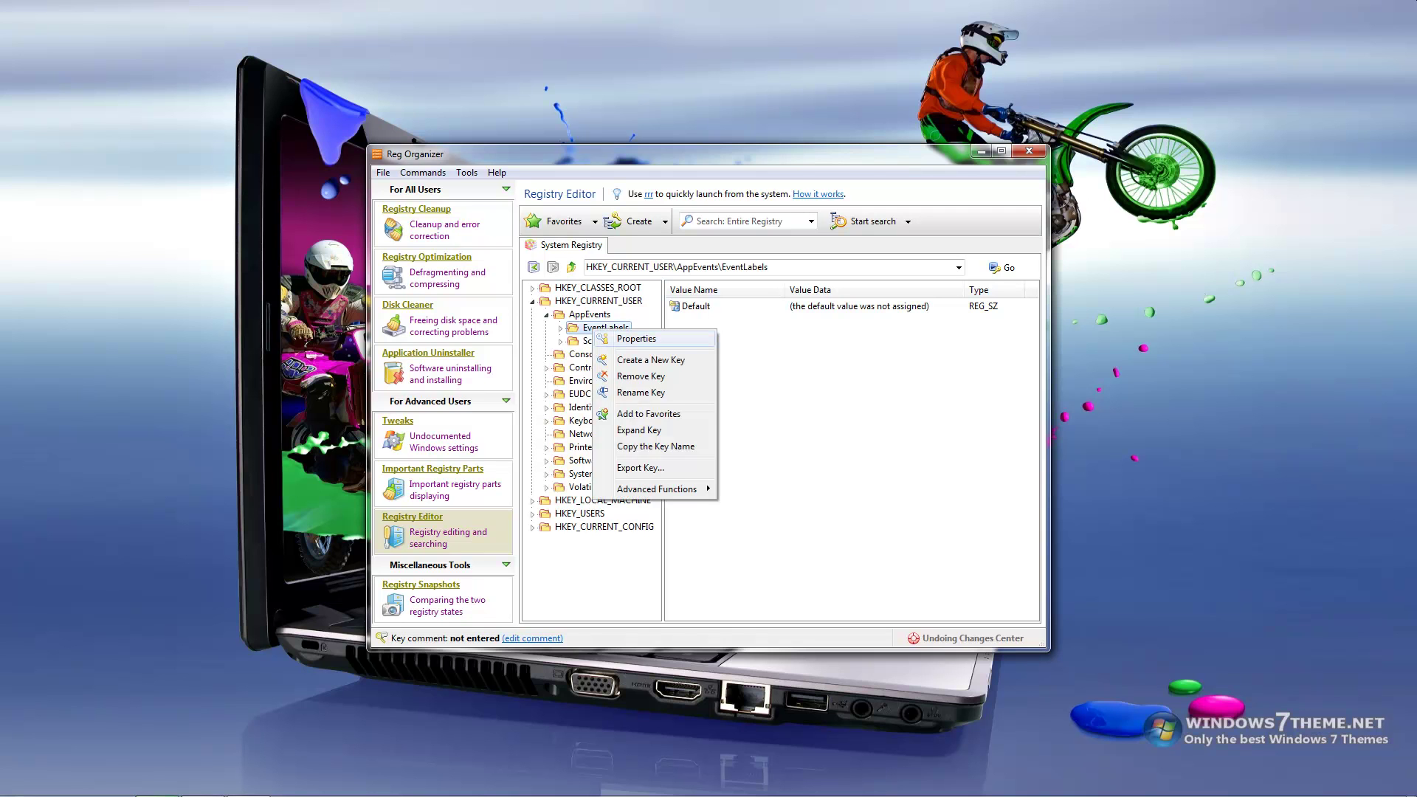
left_click(636, 338)
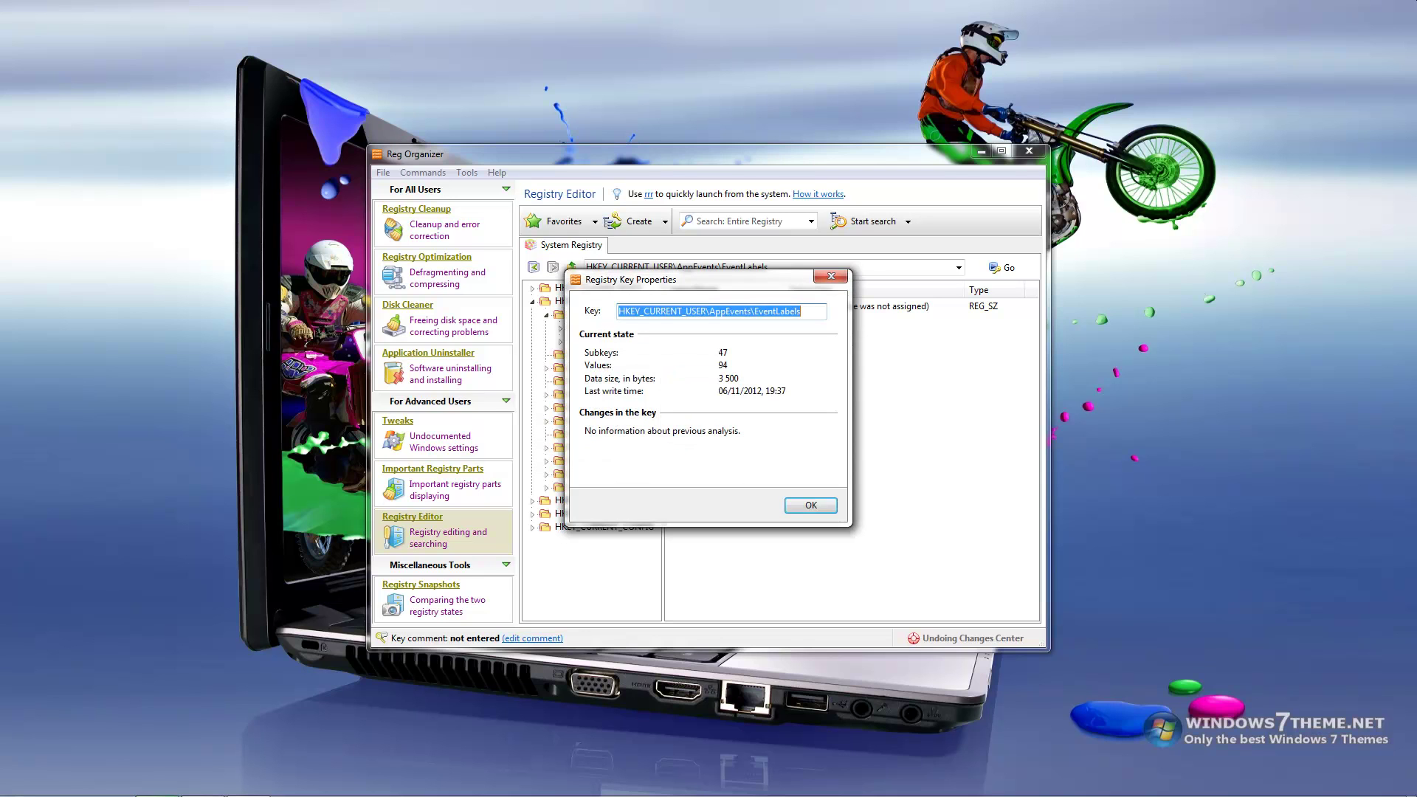
left_click(801, 311)
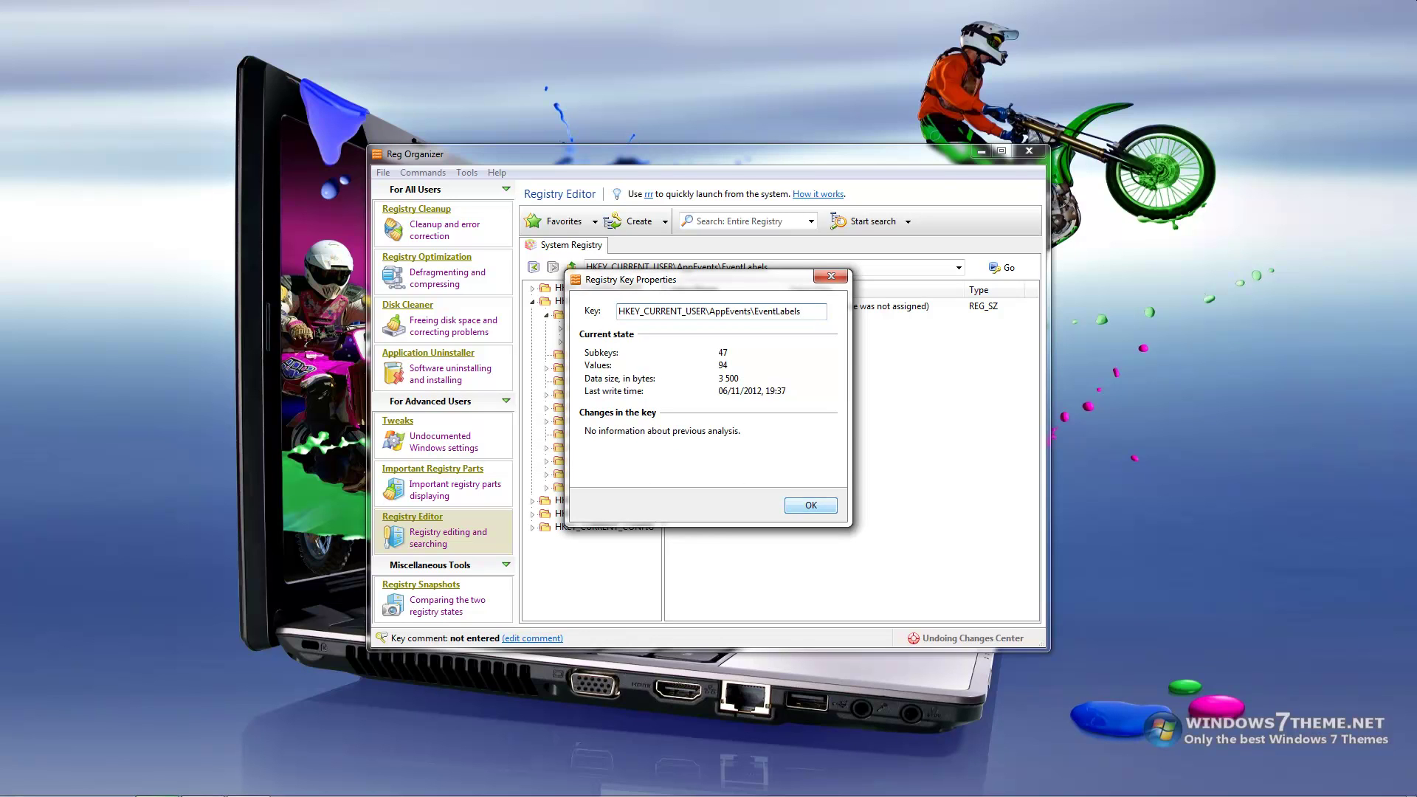
left_click(809, 504)
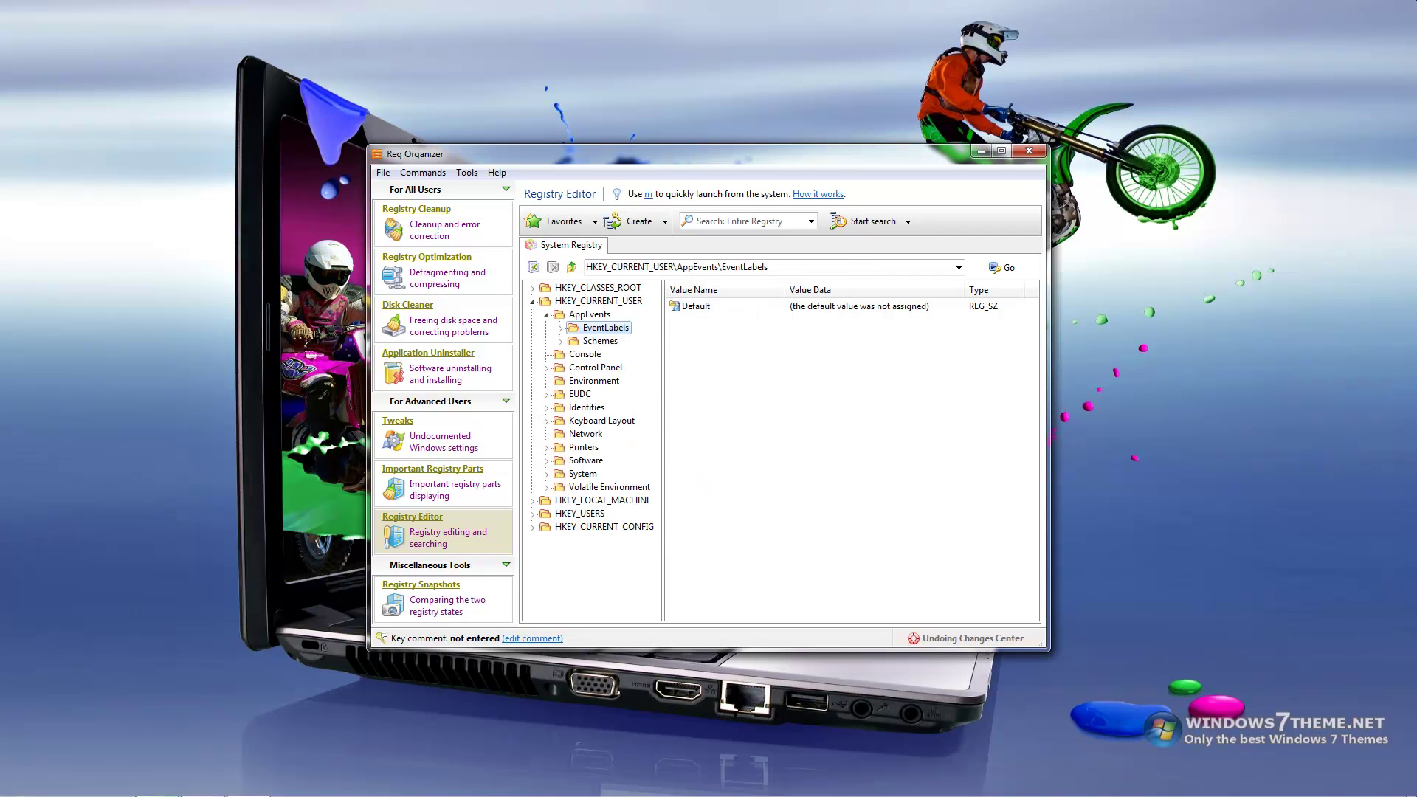
left_click(546, 315)
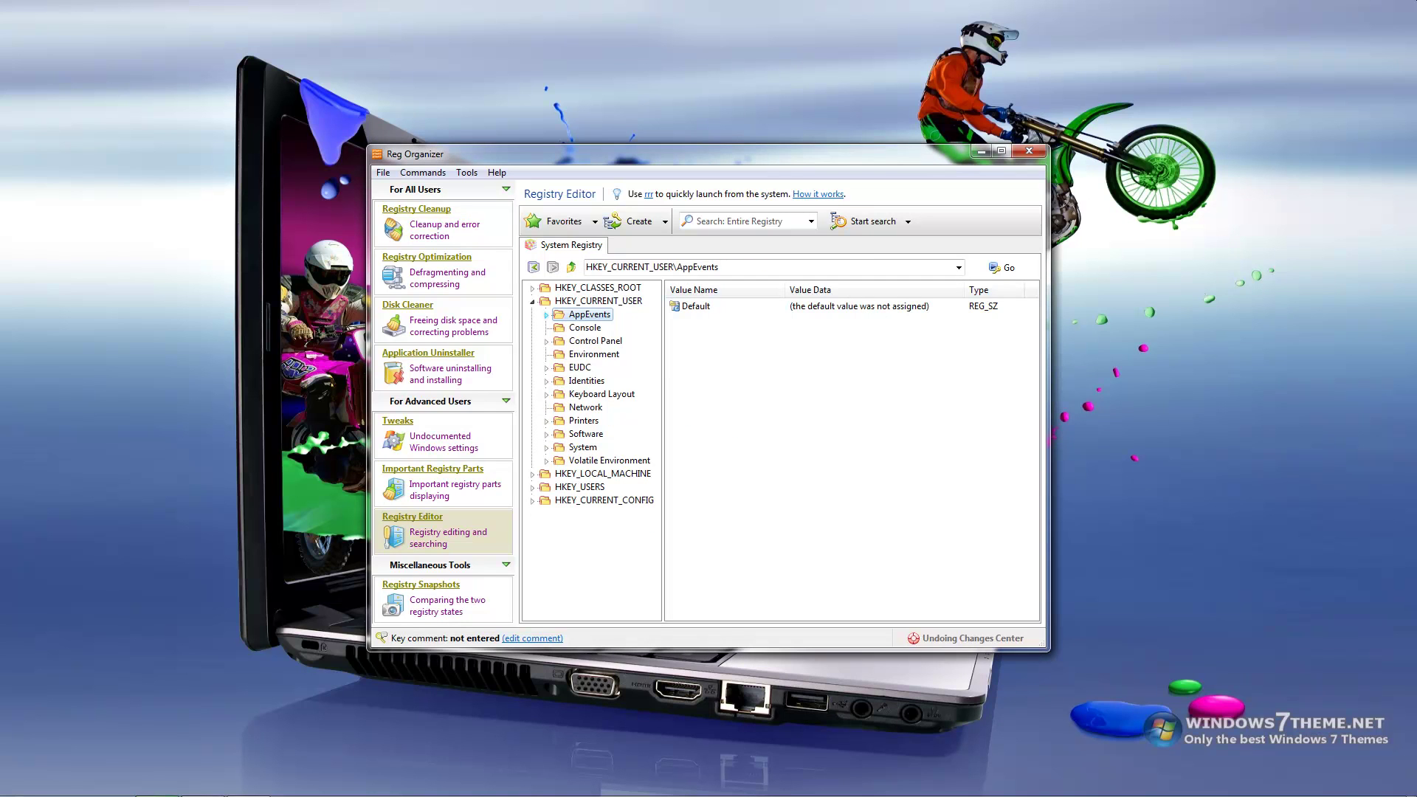
left_click(532, 301)
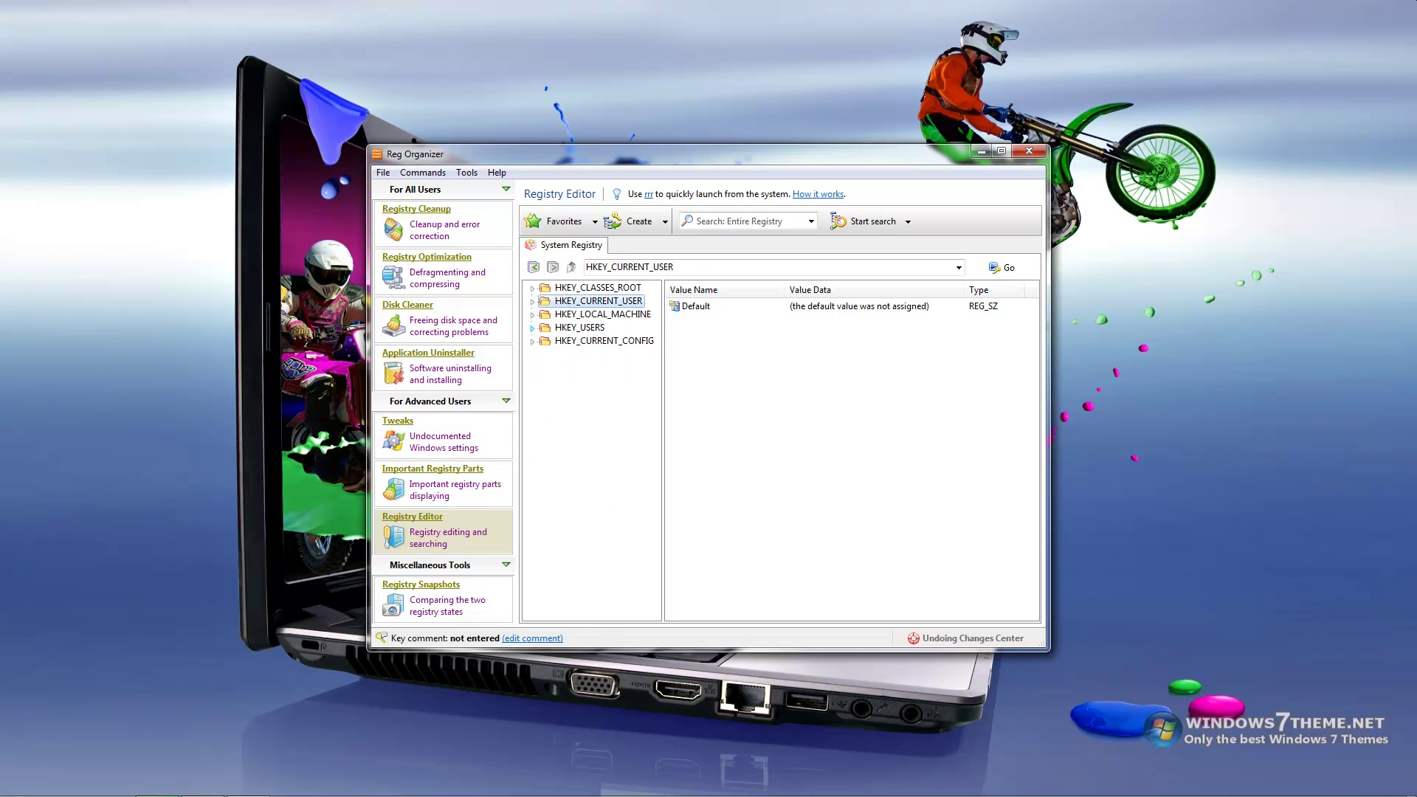
Add the HKEY_USERS\S-1-5-19\AppEvents\EventLabels key to Favorites.
left_click(532, 328)
left_click(546, 355)
left_click(560, 368)
left_click(619, 381)
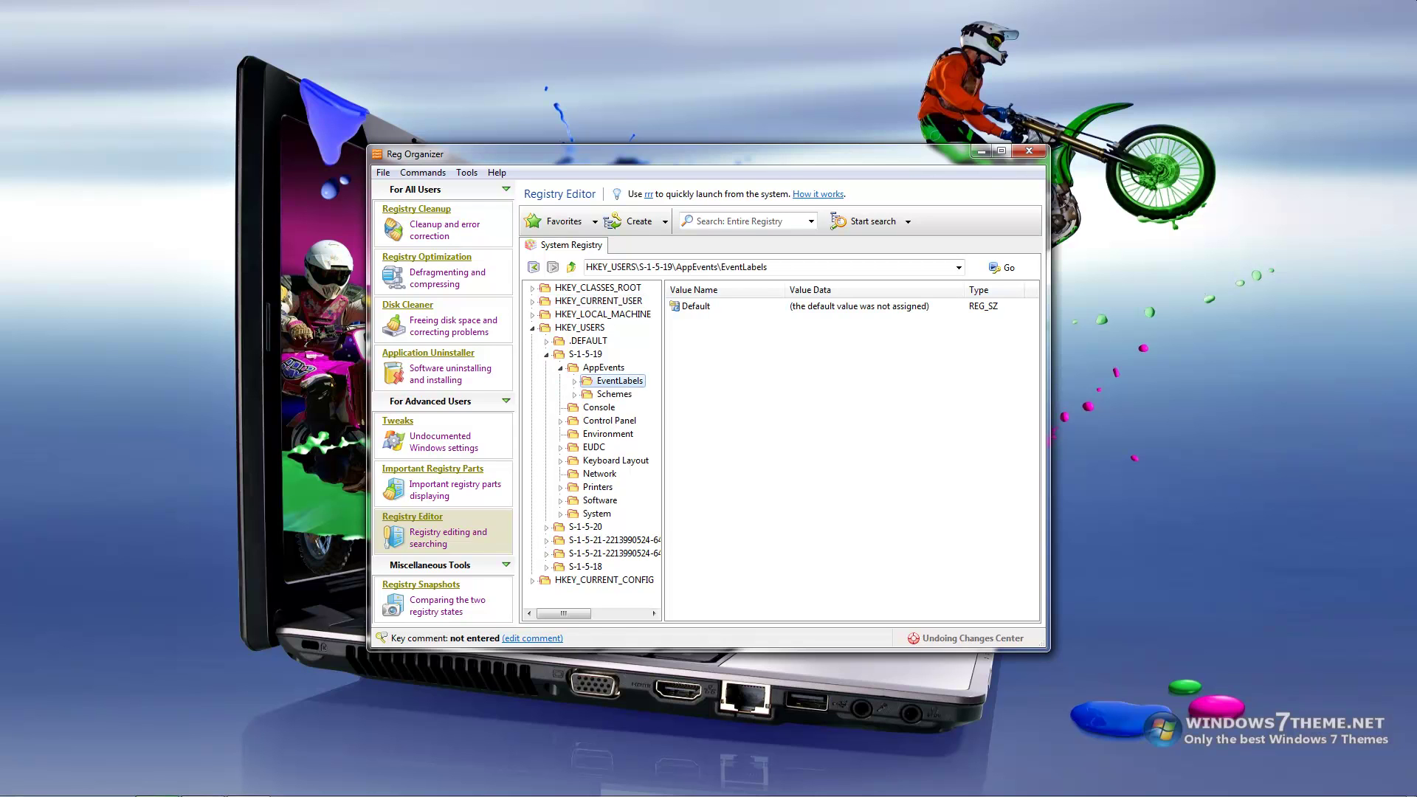
right_click(601, 381)
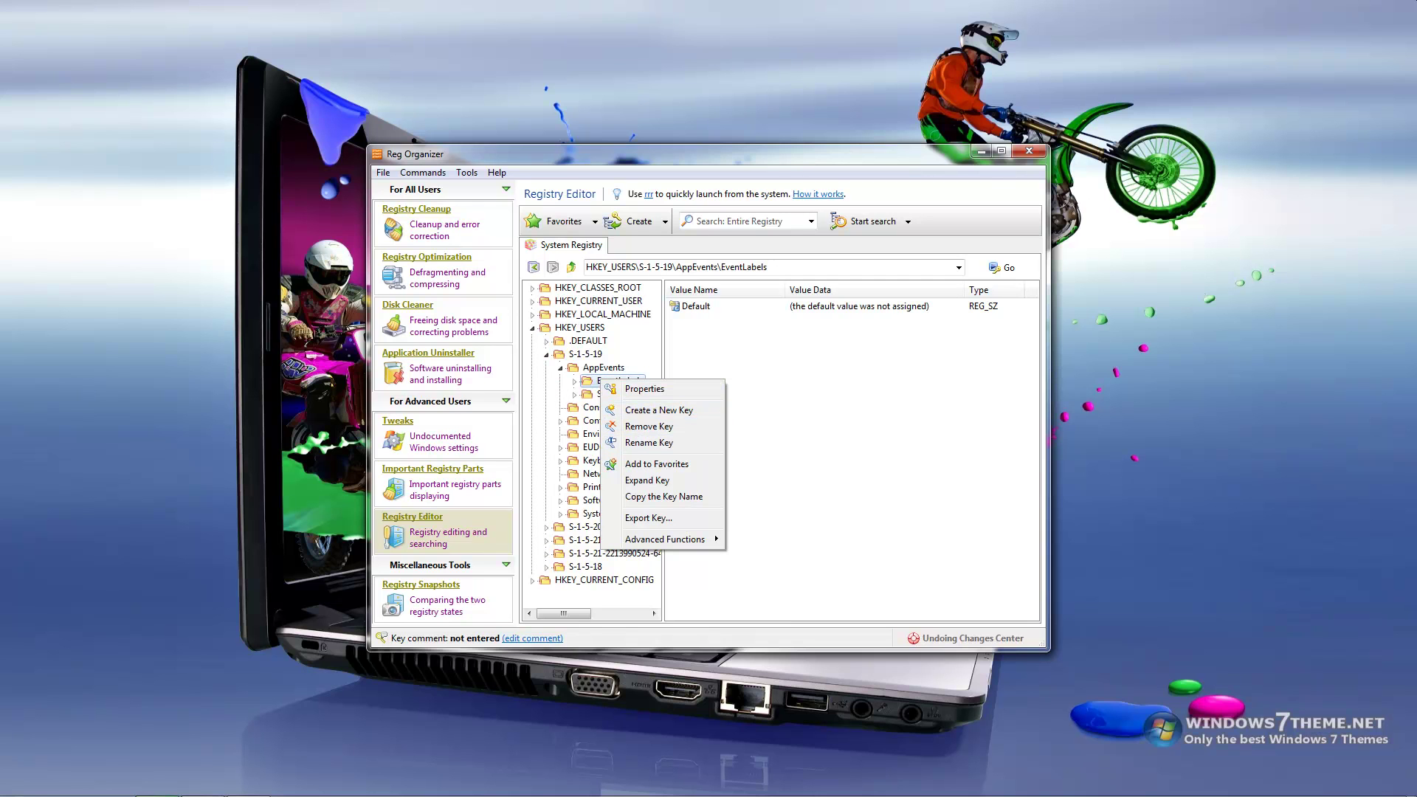
left_click(656, 463)
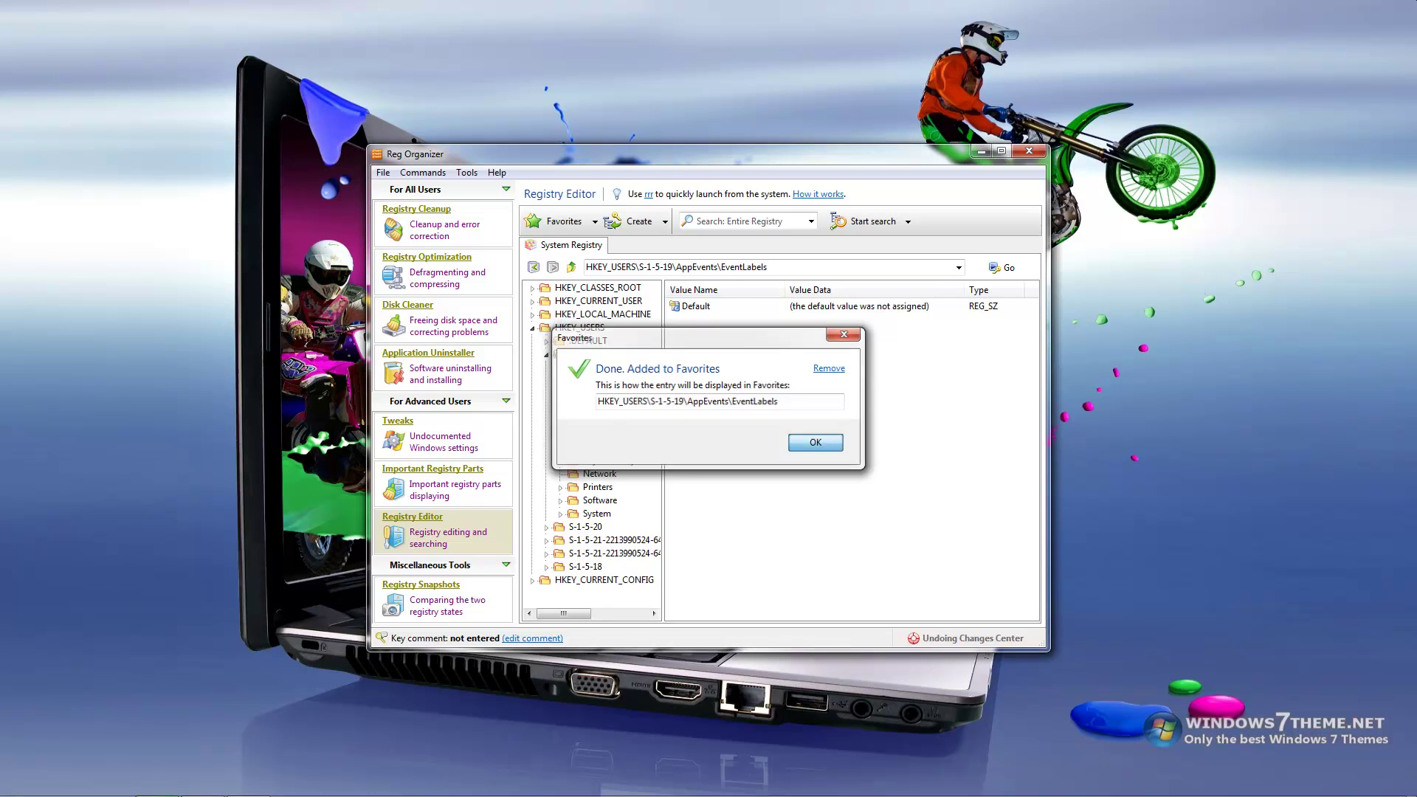
key("Return")
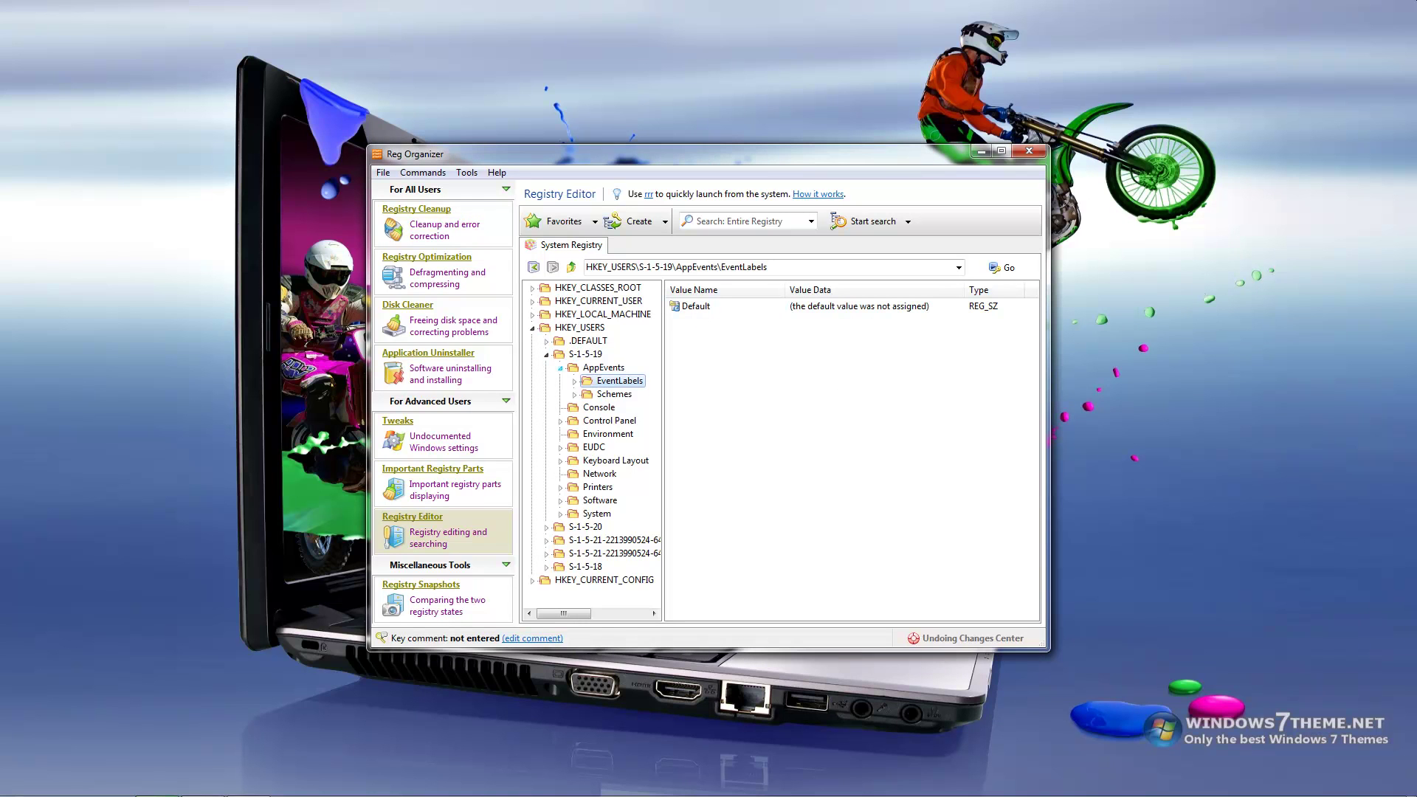
Collapse the AppEvents, S-1-5-19 and HKEY_USERS branches of the registry tree.
key("Left")
key("Left")
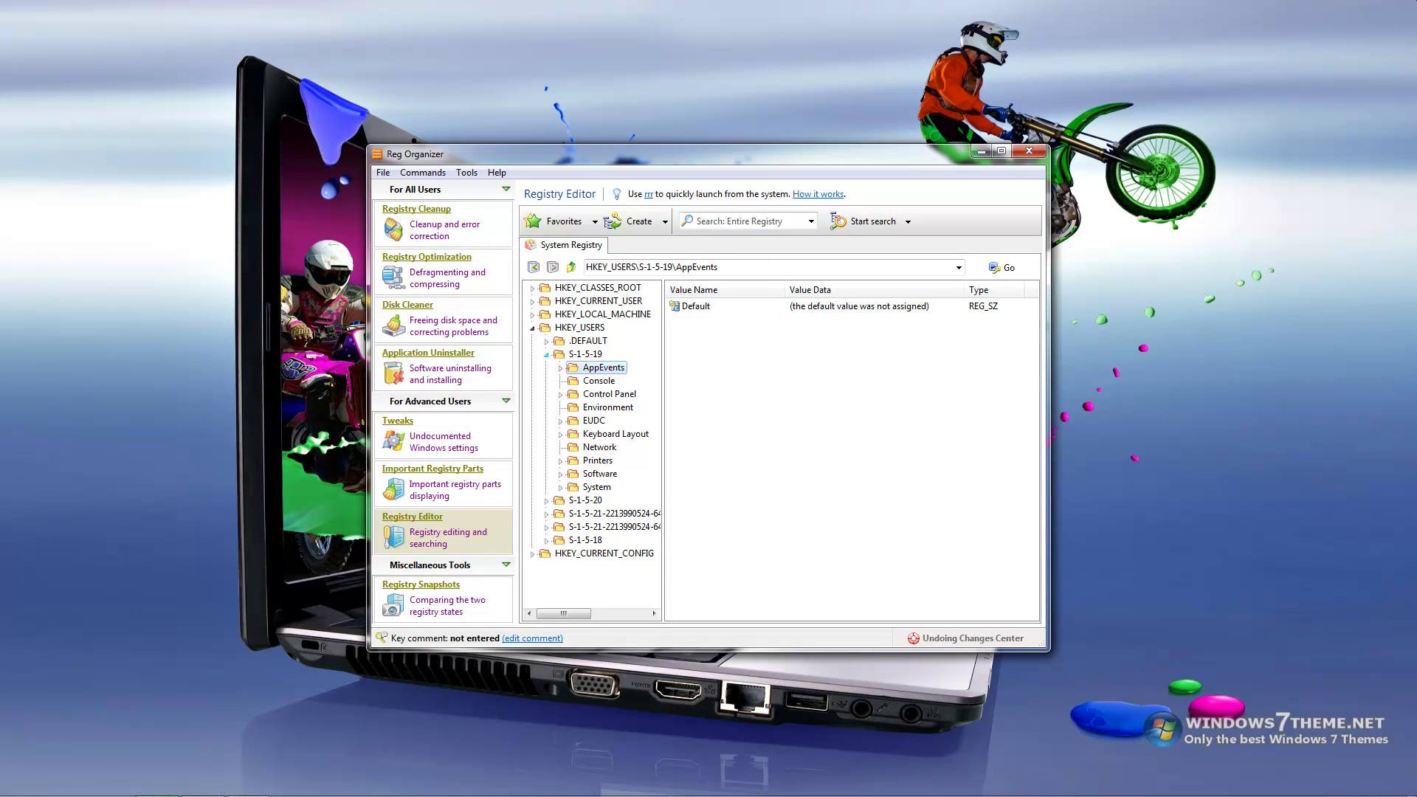
key("Left")
key("Left")
key("Left")
key("Left")
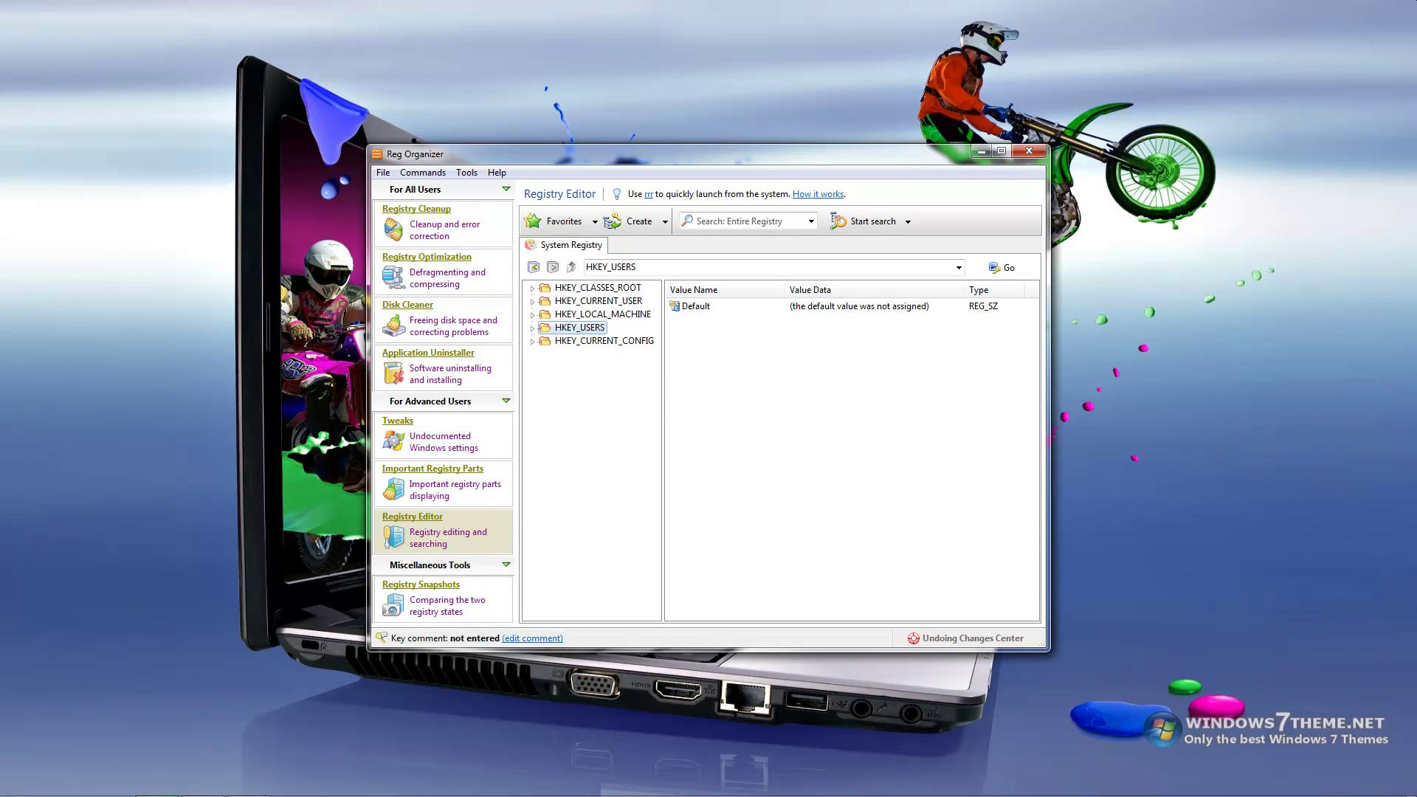
Check the actions available for the Default value of HKEY_USERS without changing it.
left_click(696, 306)
right_click(735, 306)
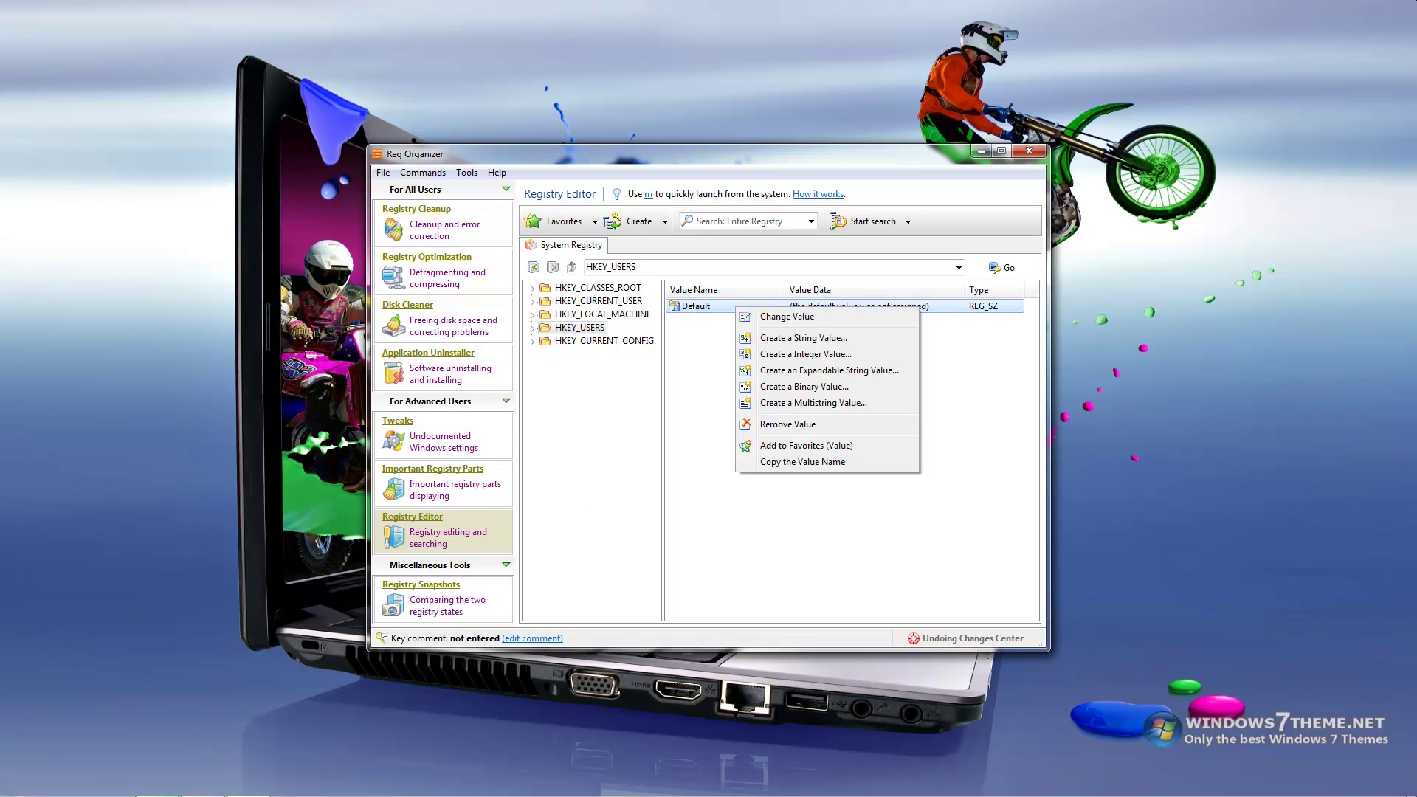
key("Down")
key("Down")
key("Down")
key("Down")
key("Down")
key("Down")
key("Down")
key("Down")
key("Down")
key("Up")
key("Up")
key("Up")
key("Up")
key("Up")
key("Up")
key("Return")
key("Escape")
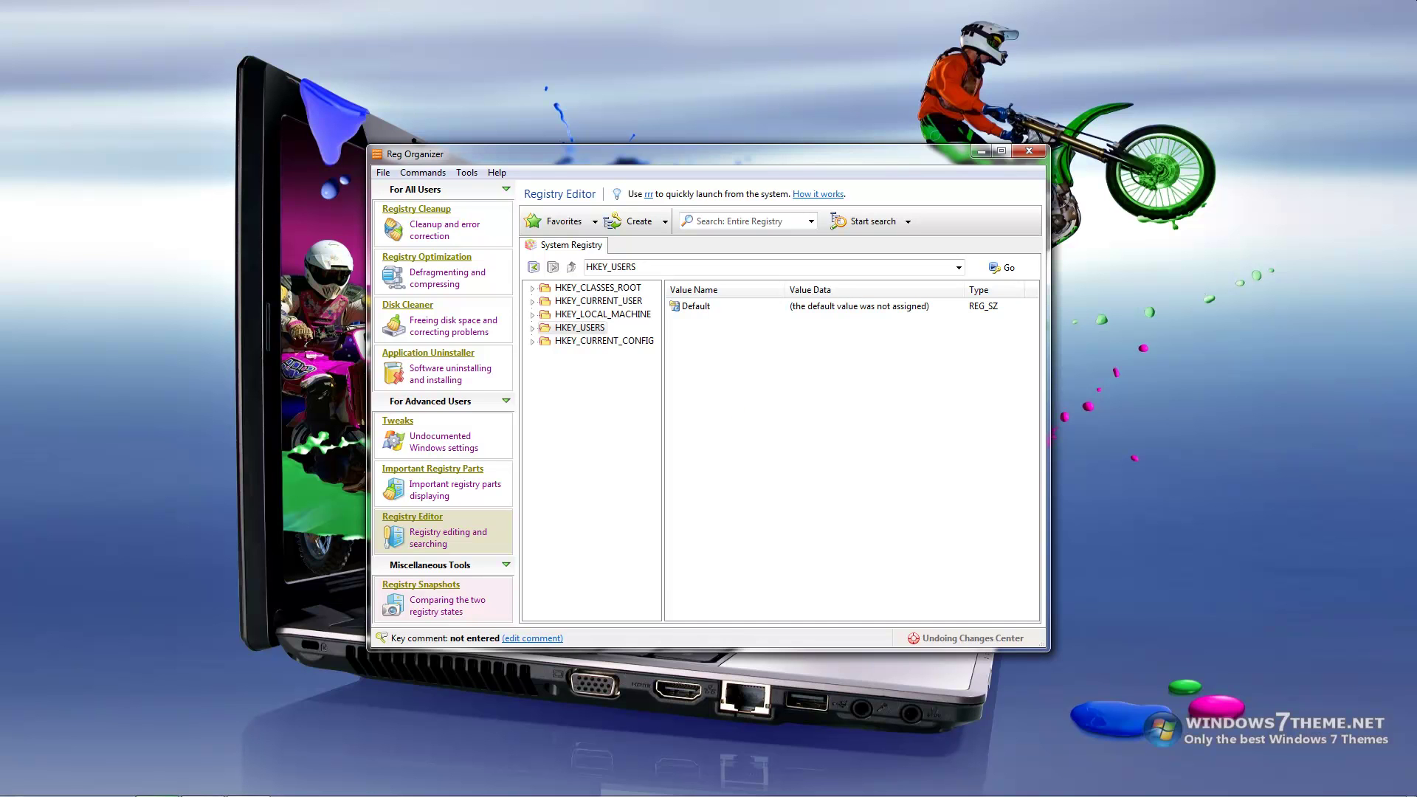
Create a snapshot of the entire registry under the name "Registry snapshot (12.12.2012) (2)", and close Reg Organizer.
left_click(443, 598)
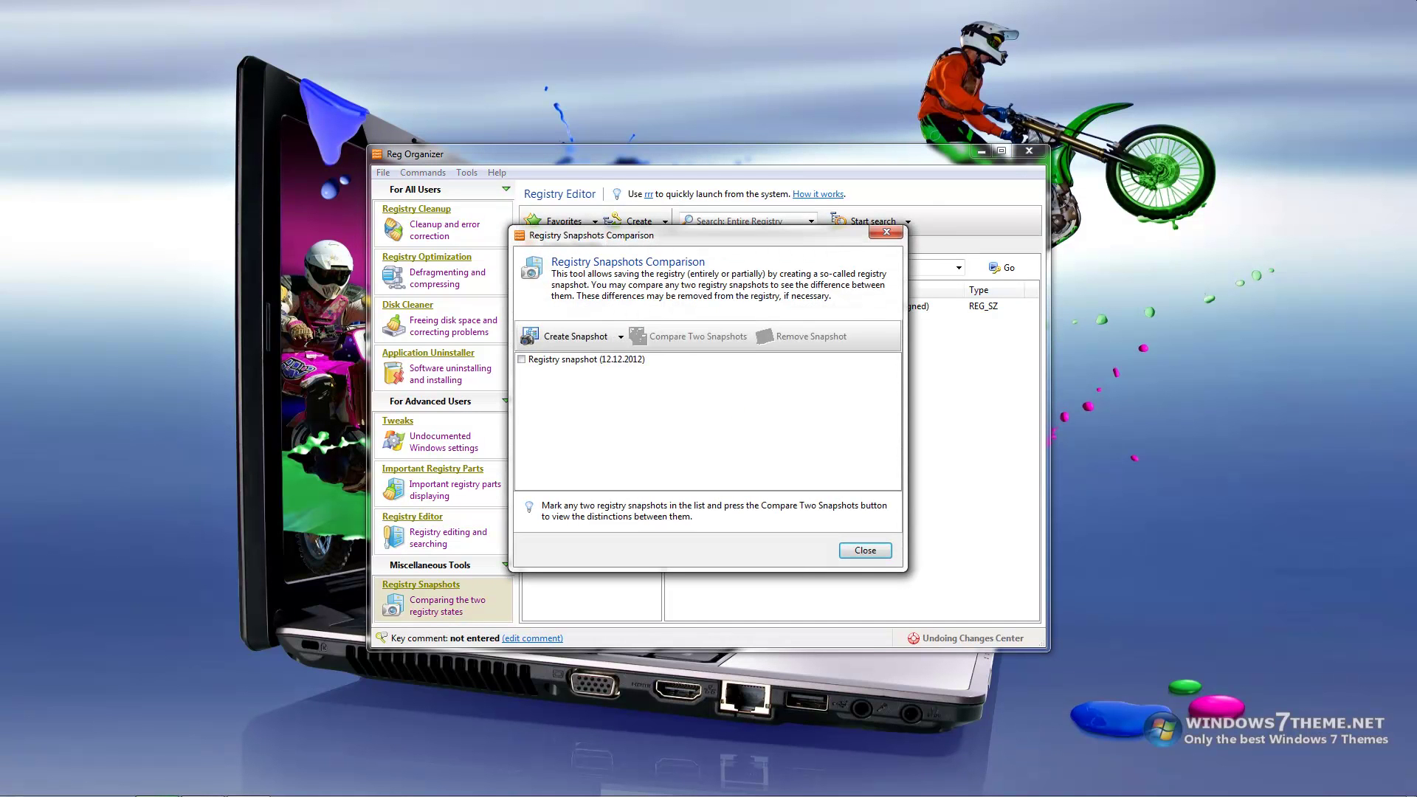
left_click(621, 336)
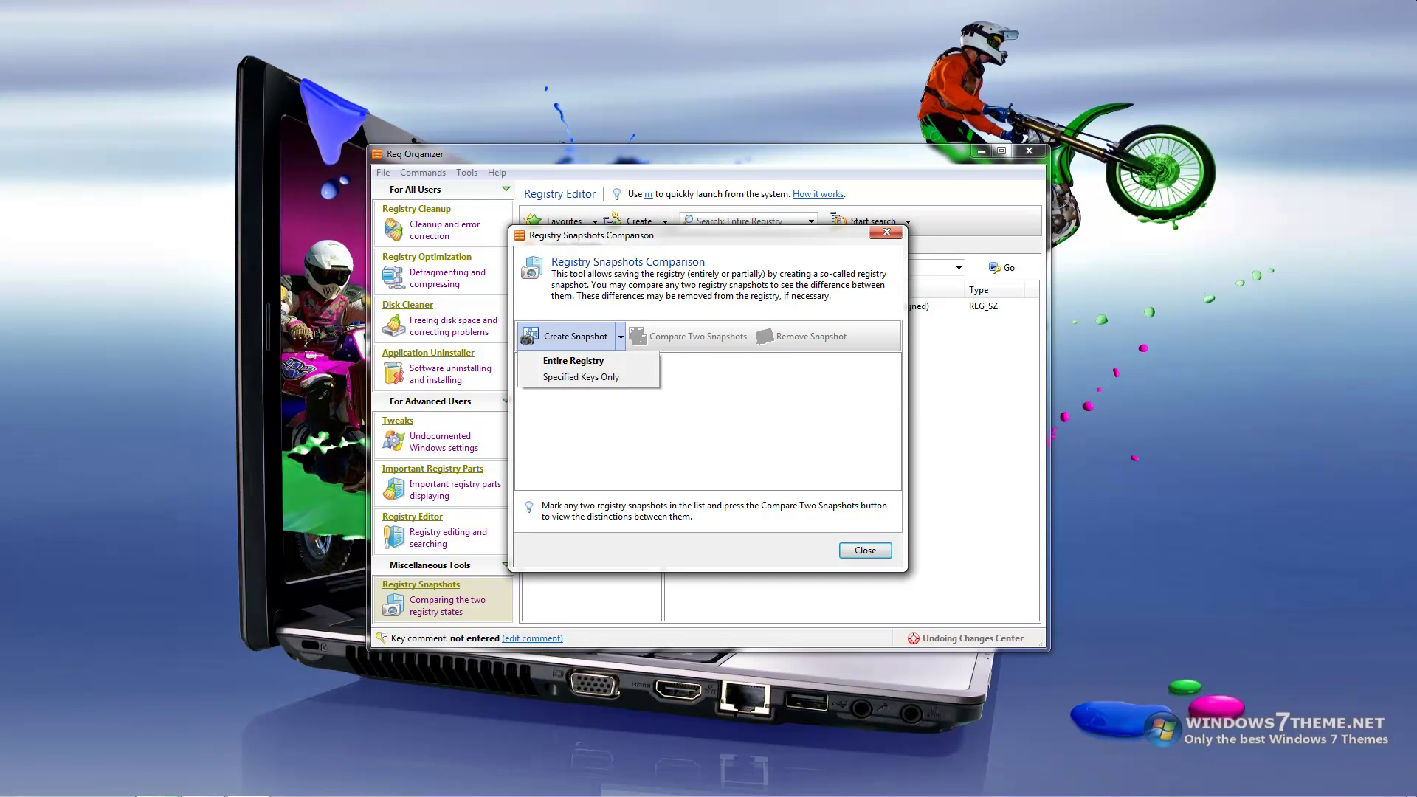
left_click(573, 360)
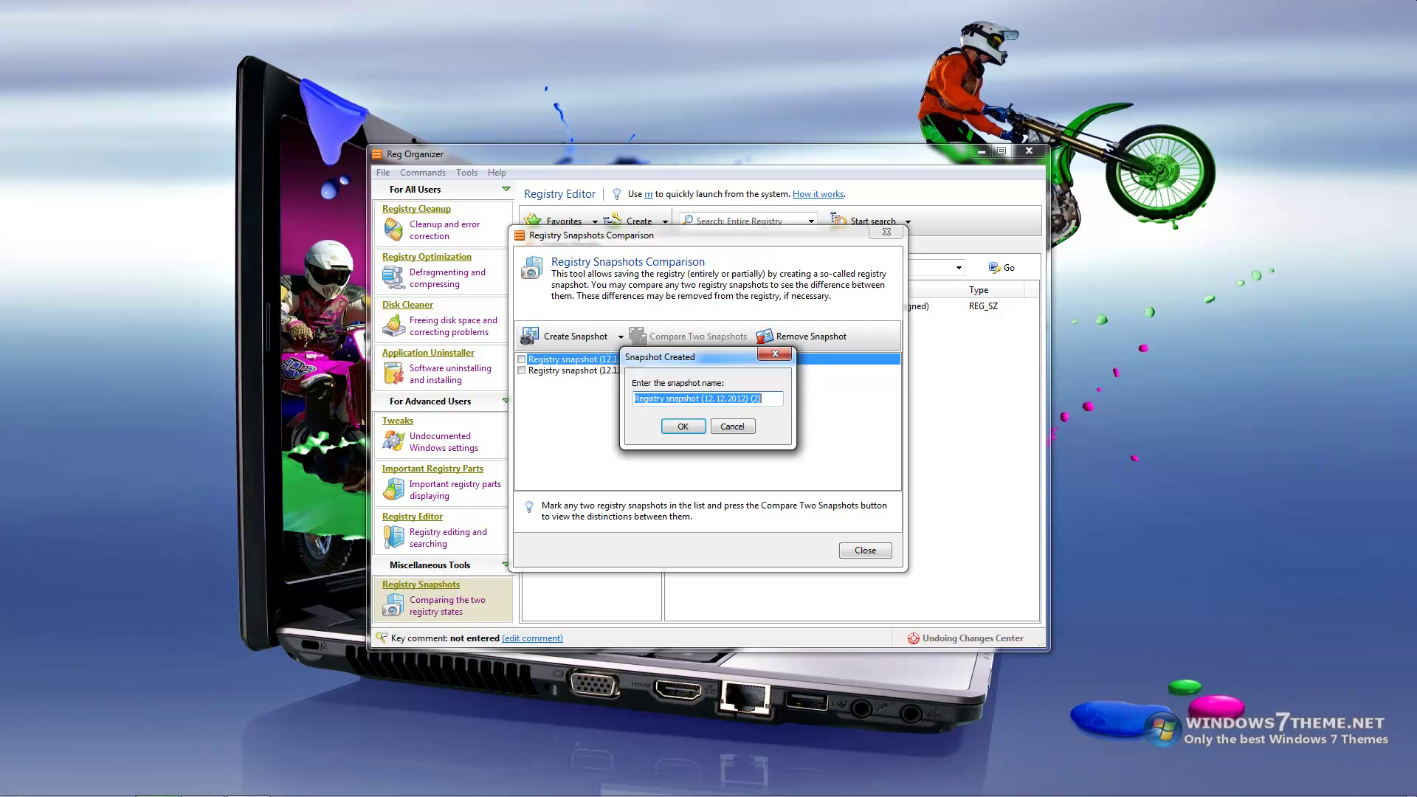
left_click(762, 398)
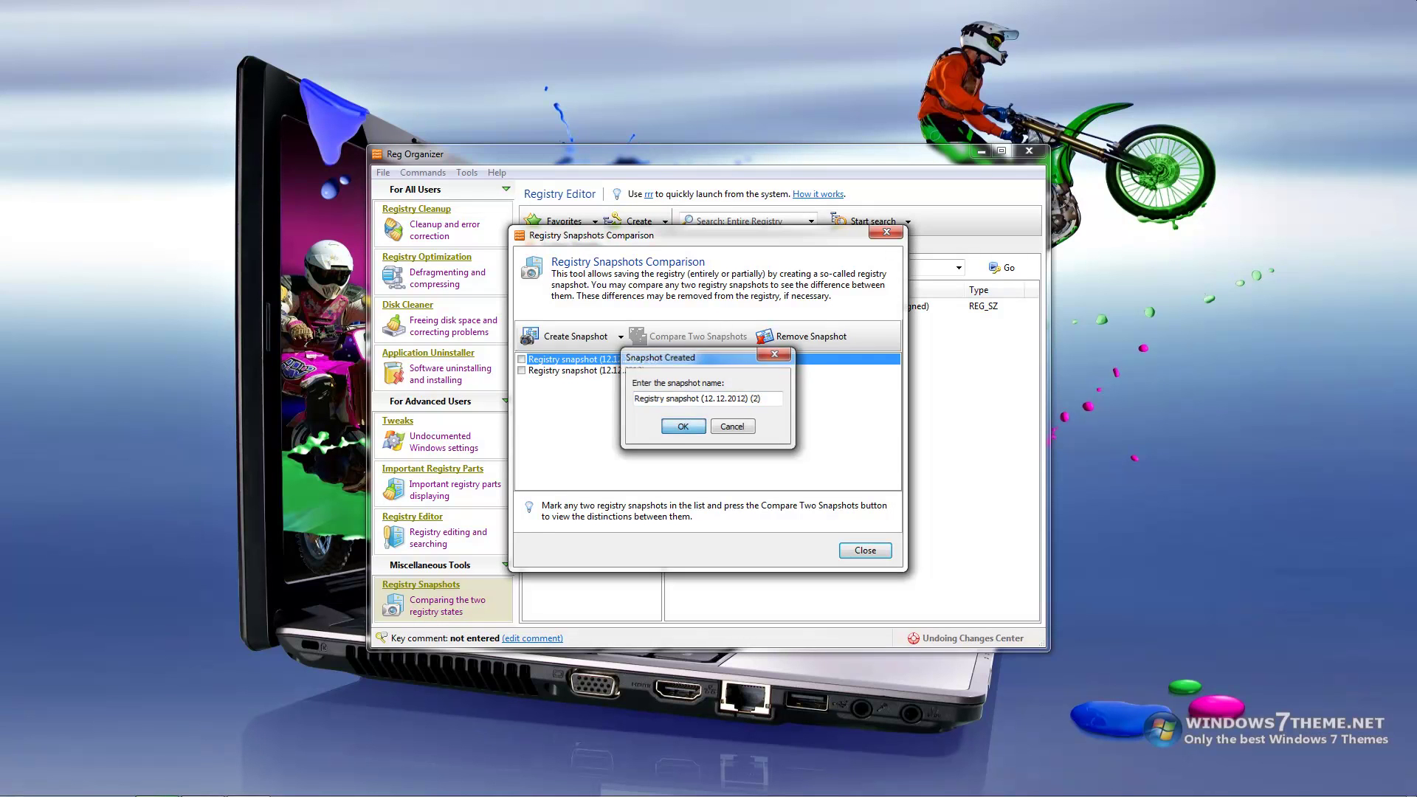
key("Return")
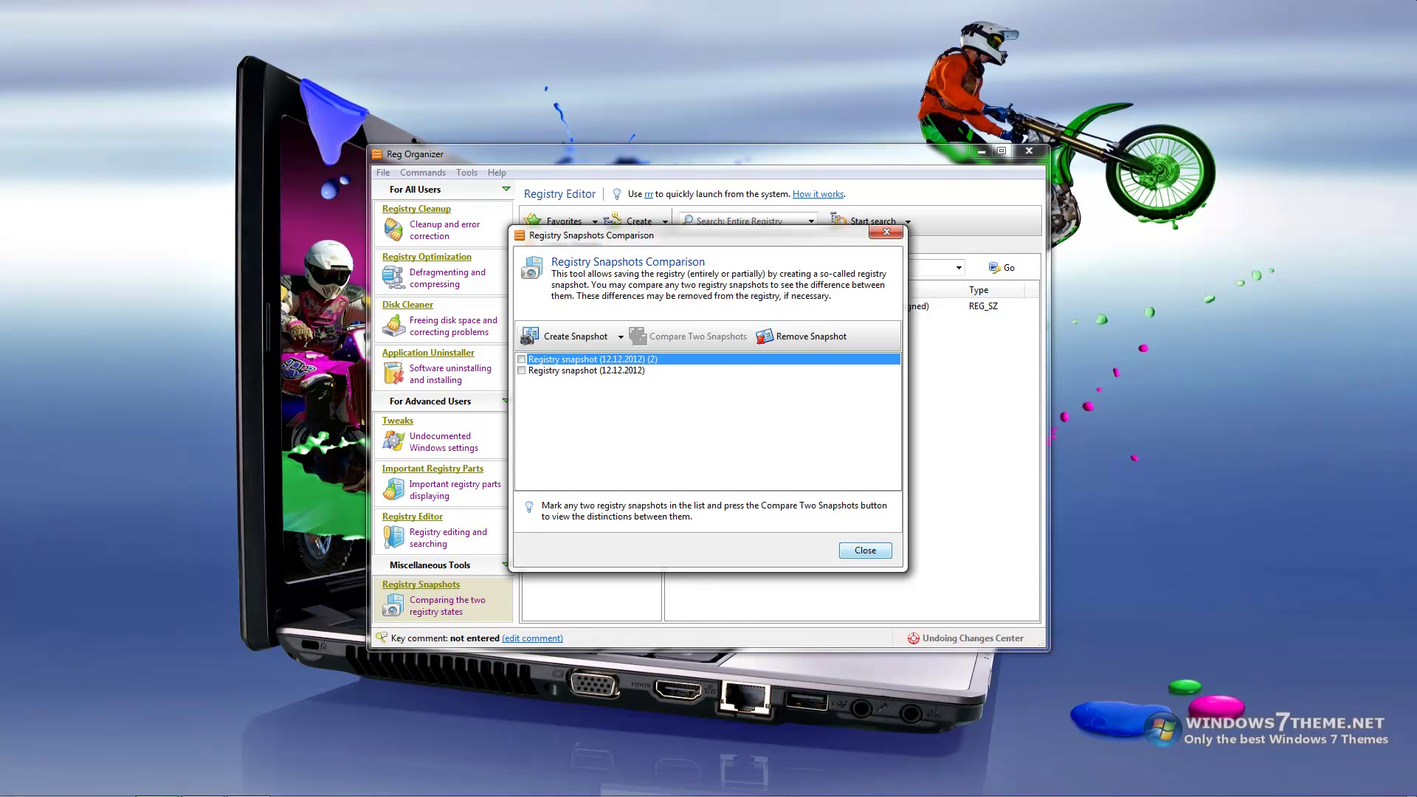
key("Return")
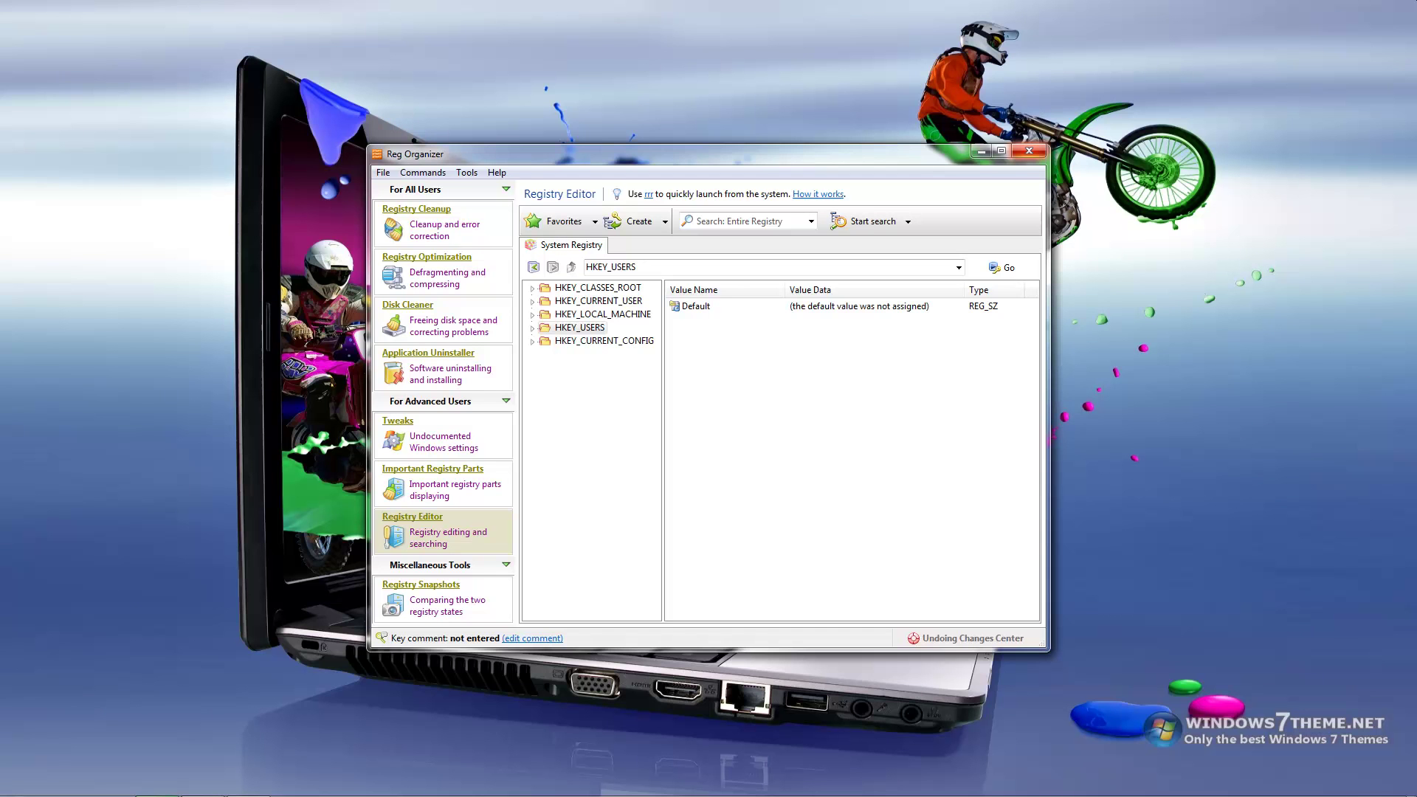
left_click(1028, 150)
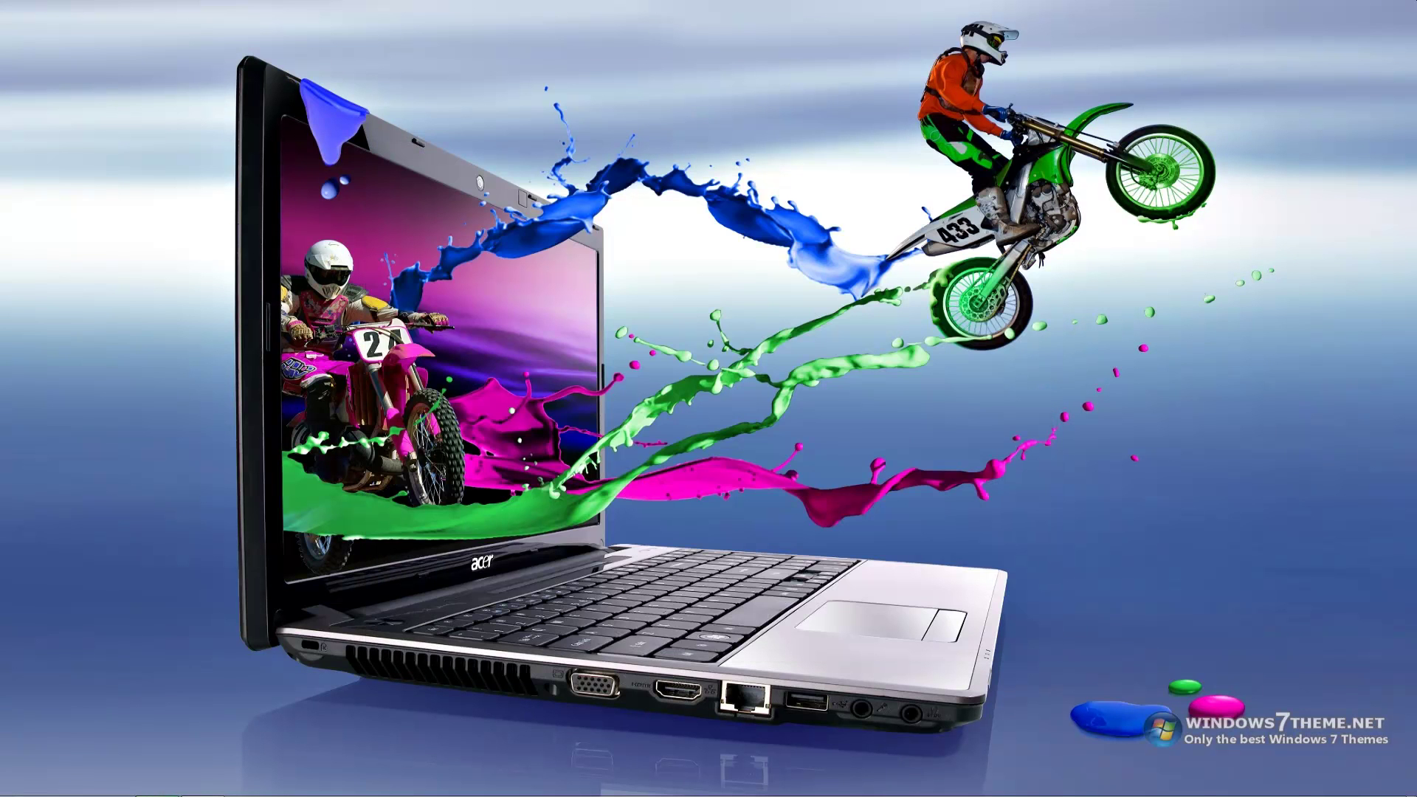